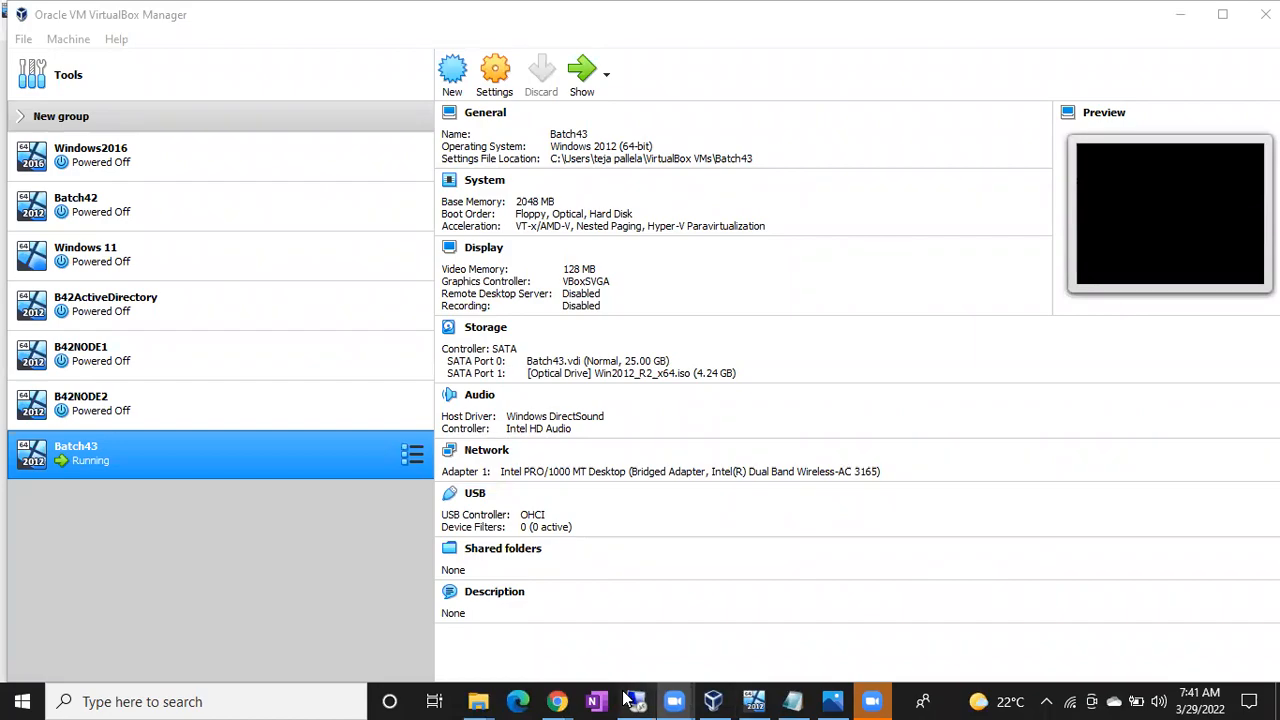
# - Switch to the remote desktop session at 192.168.1.5 and look at the drives under This PC
pyautogui.click(630, 700)
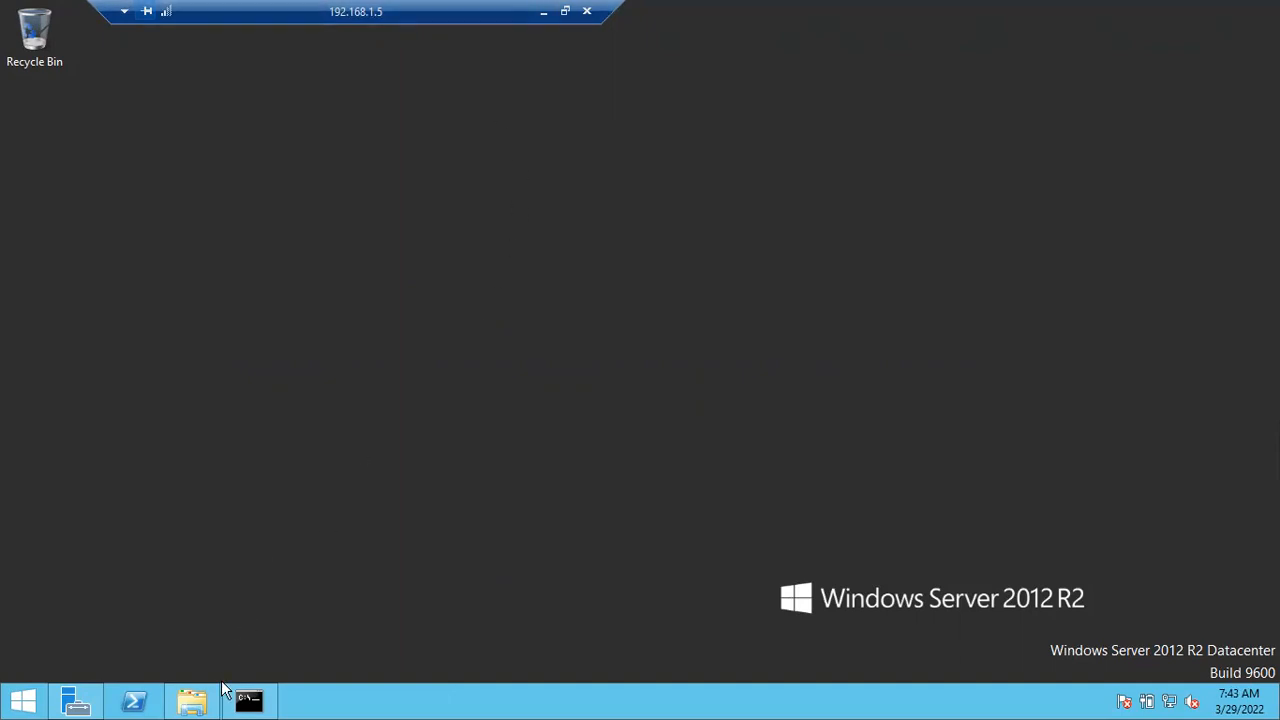
pyautogui.click(198, 702)
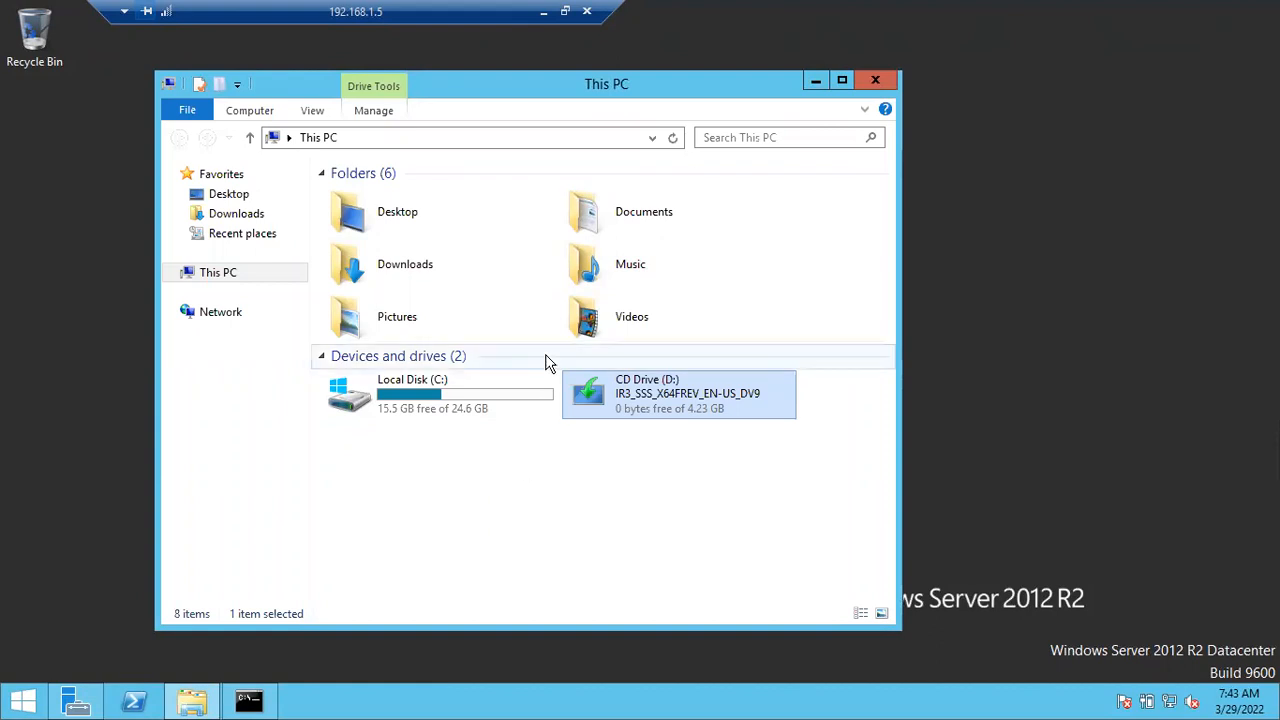
pyautogui.click(544, 11)
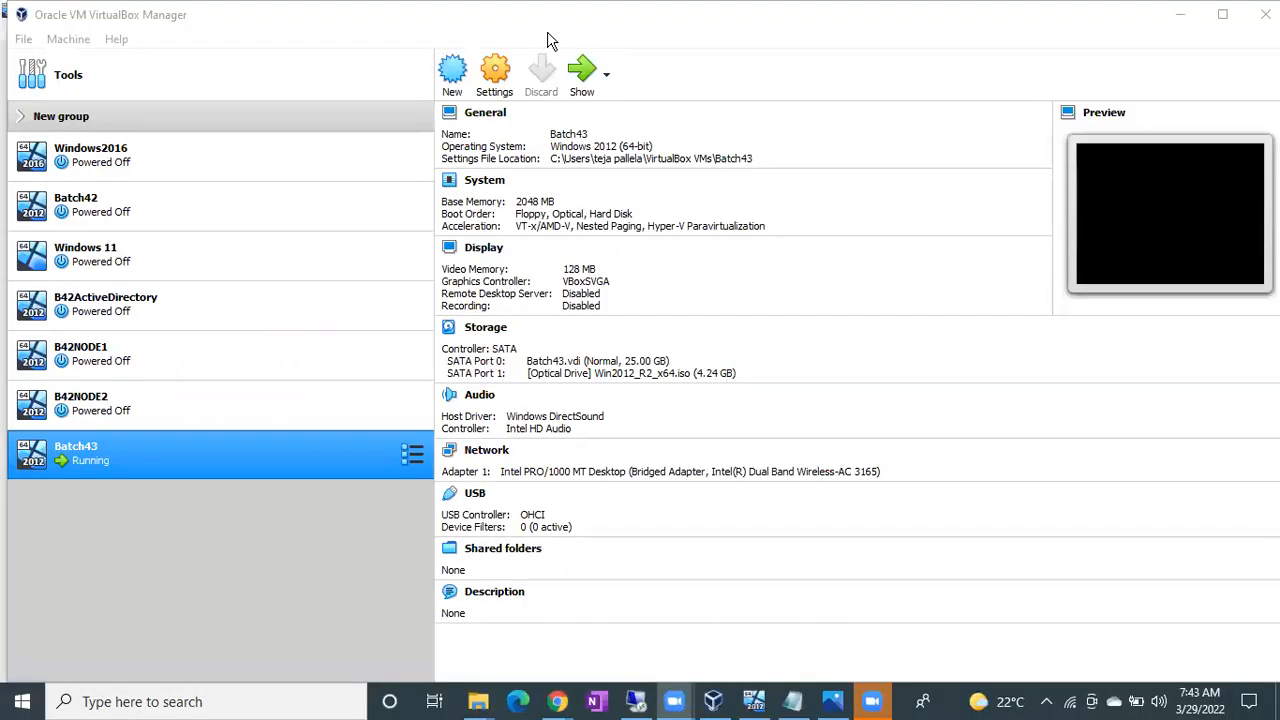
# - In the open Notepad notes, add the line "Sql server related softwares will be there in a shared folder" below the software requirements
pyautogui.click(793, 700)
pyautogui.click(671, 573)
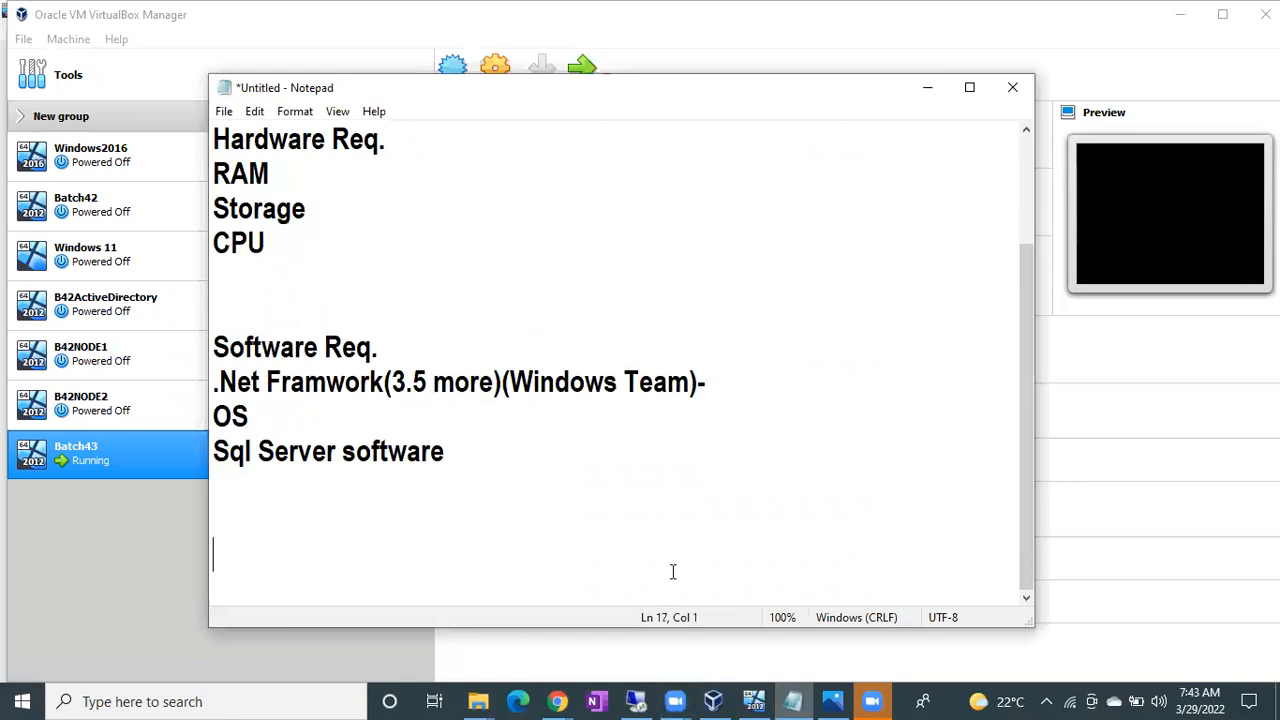
pyautogui.write('Sql ser')
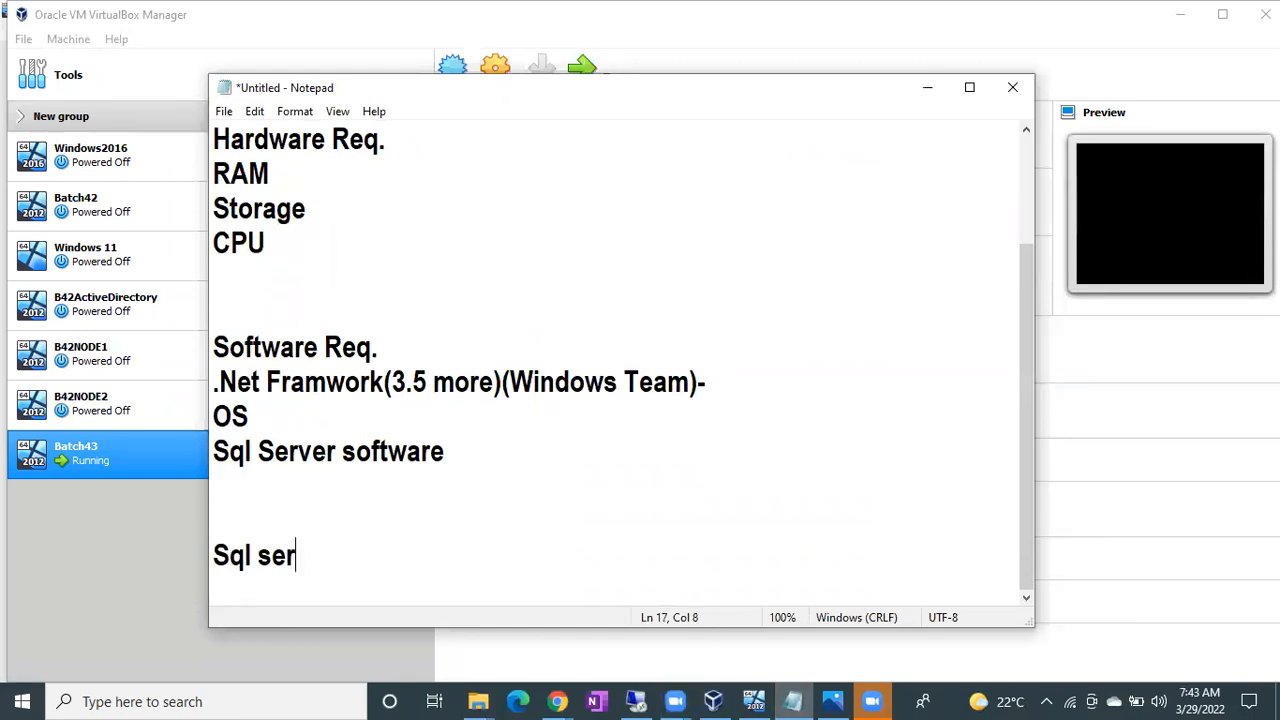
pyautogui.write('ver related')
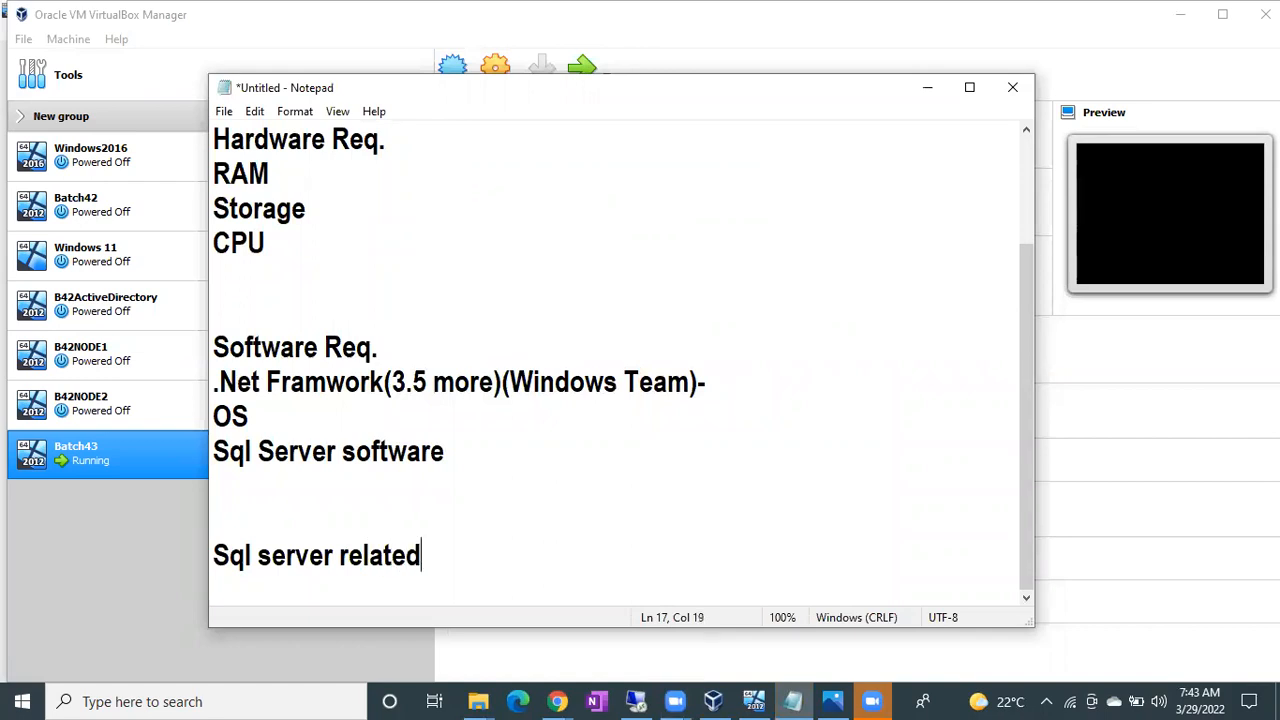
pyautogui.write(' softwares ')
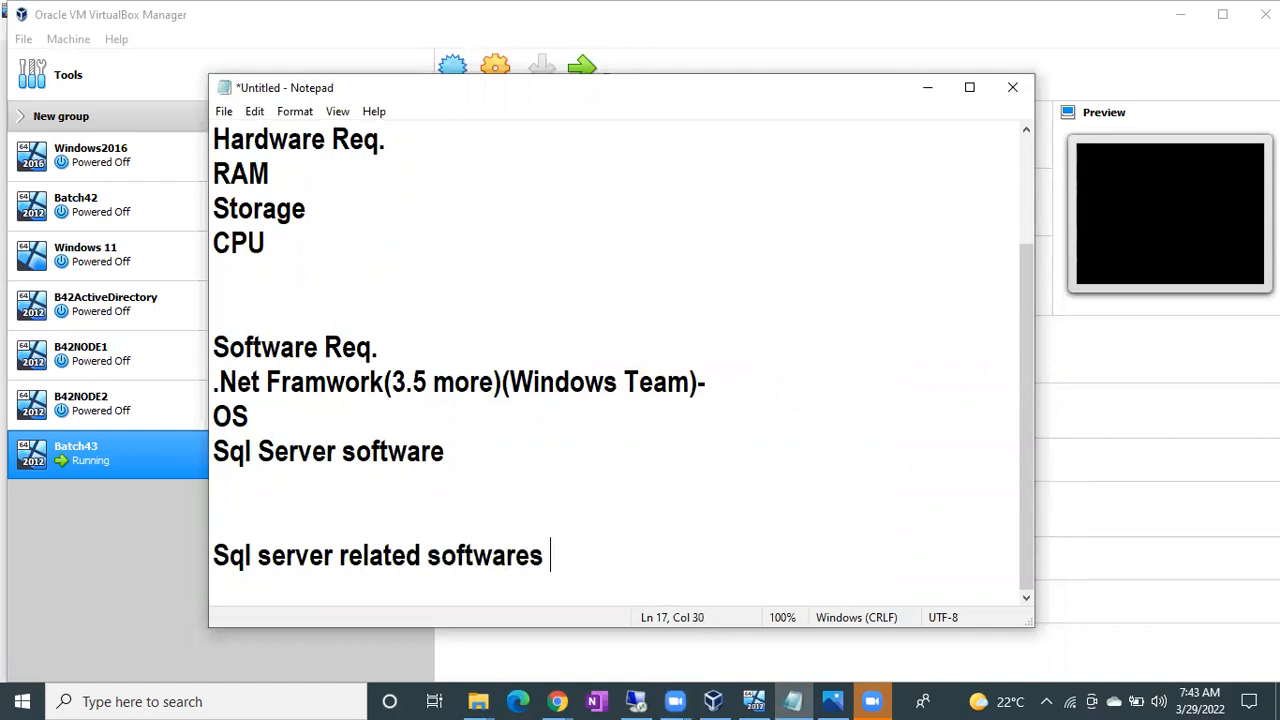
pyautogui.write('will be there in as')
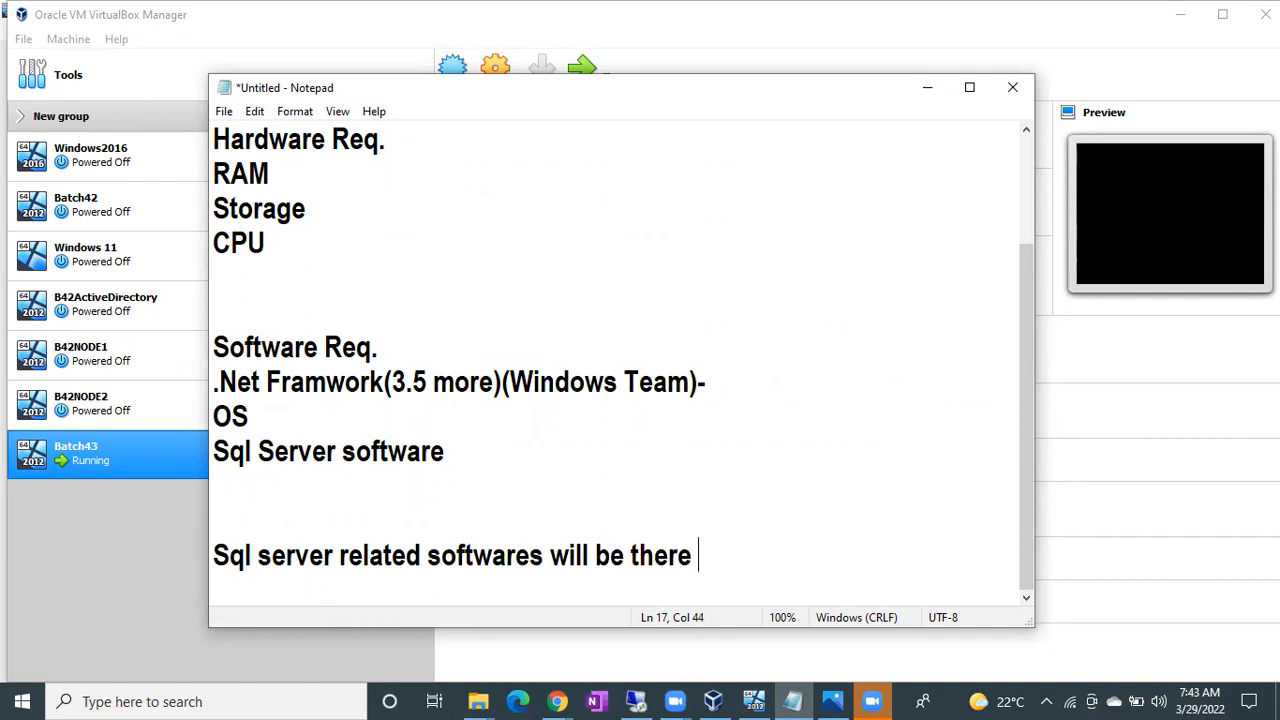
pyautogui.press('BackSpace')
pyautogui.press('BackSpace')
pyautogui.write('share')
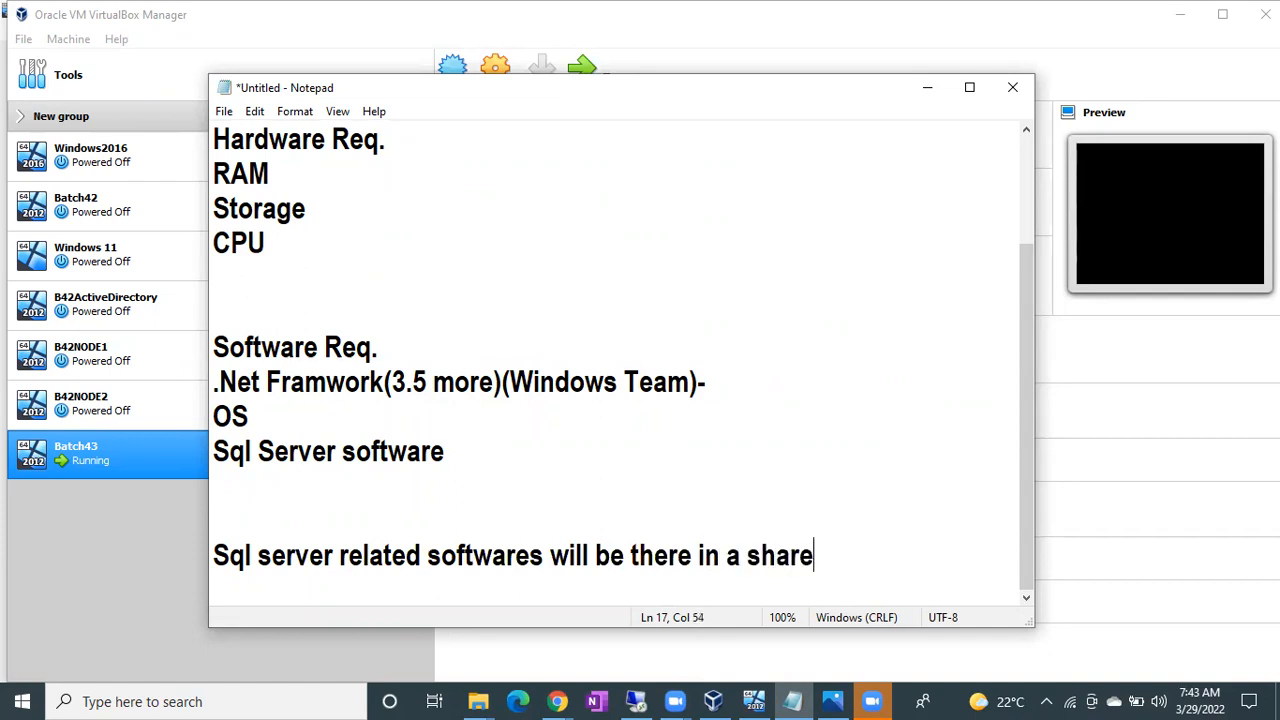
pyautogui.write('d folder')
pyautogui.press('Return')
pyautogui.press('Return')
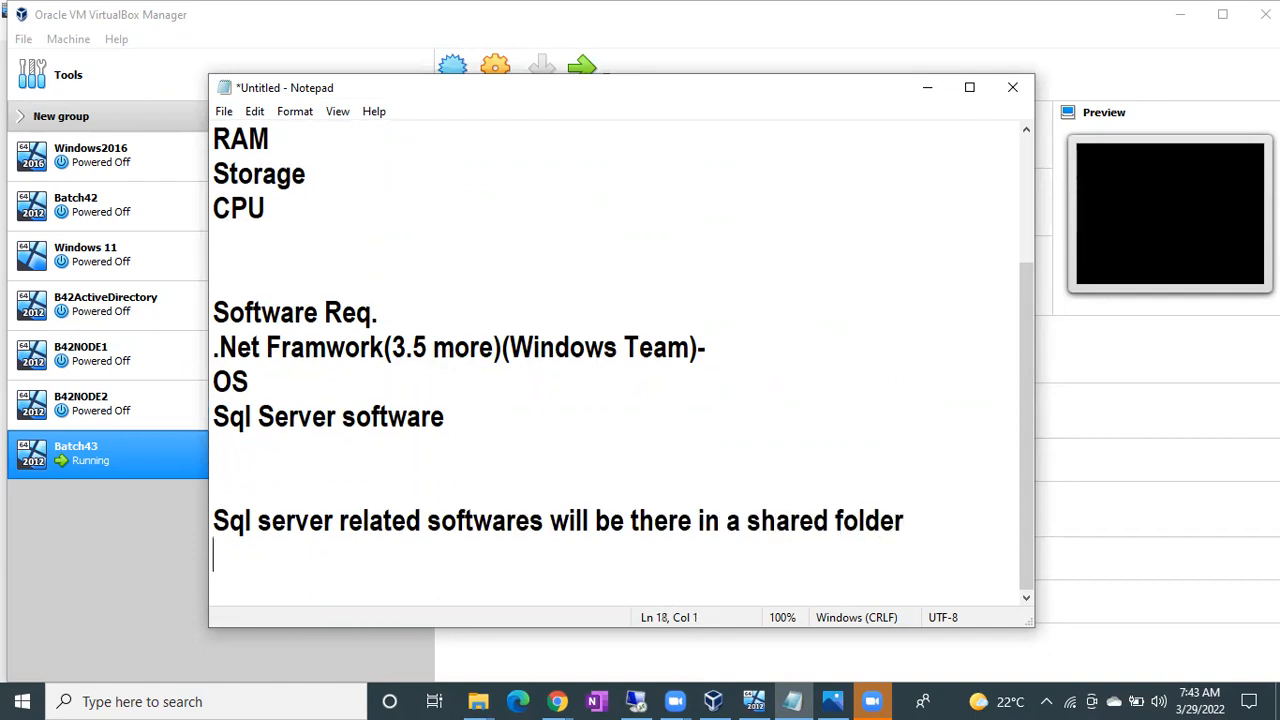
# - Add the heading "path of the shared folder" with the path \\servername.infosys.com\Sql DBA Team\Sql Softwares beneath it
pyautogui.write('path of the s')
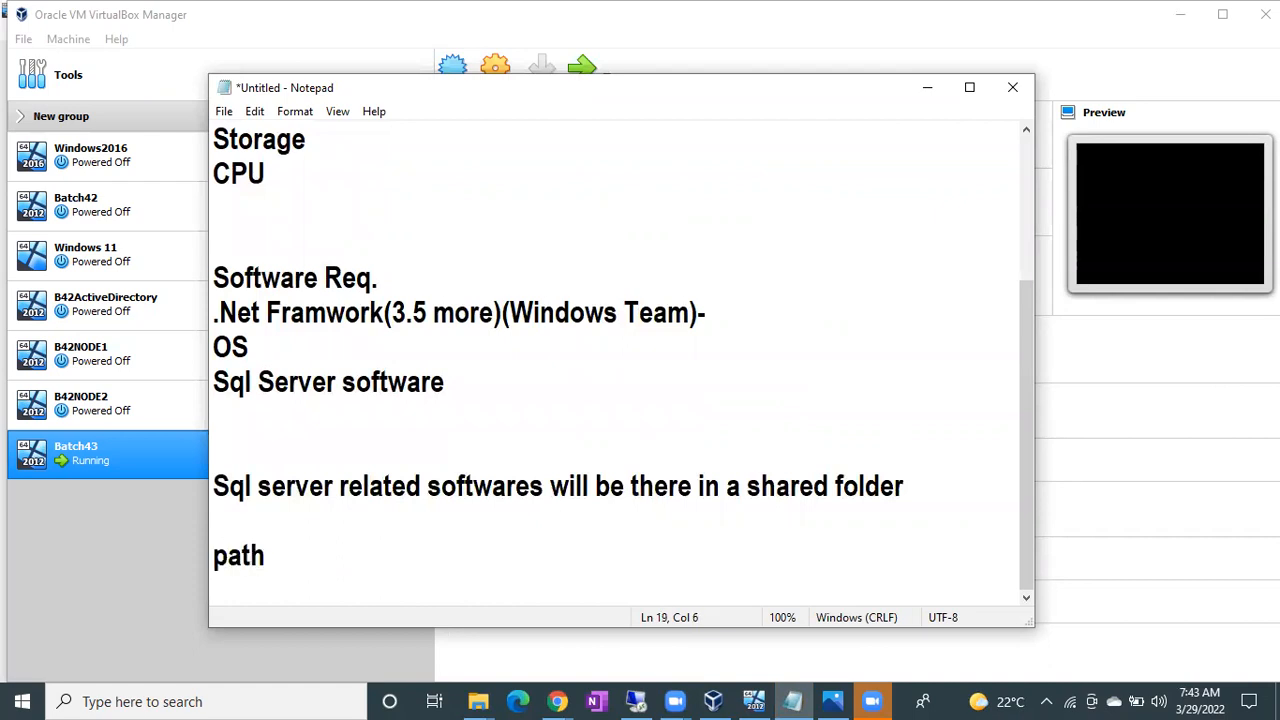
pyautogui.write('hared ')
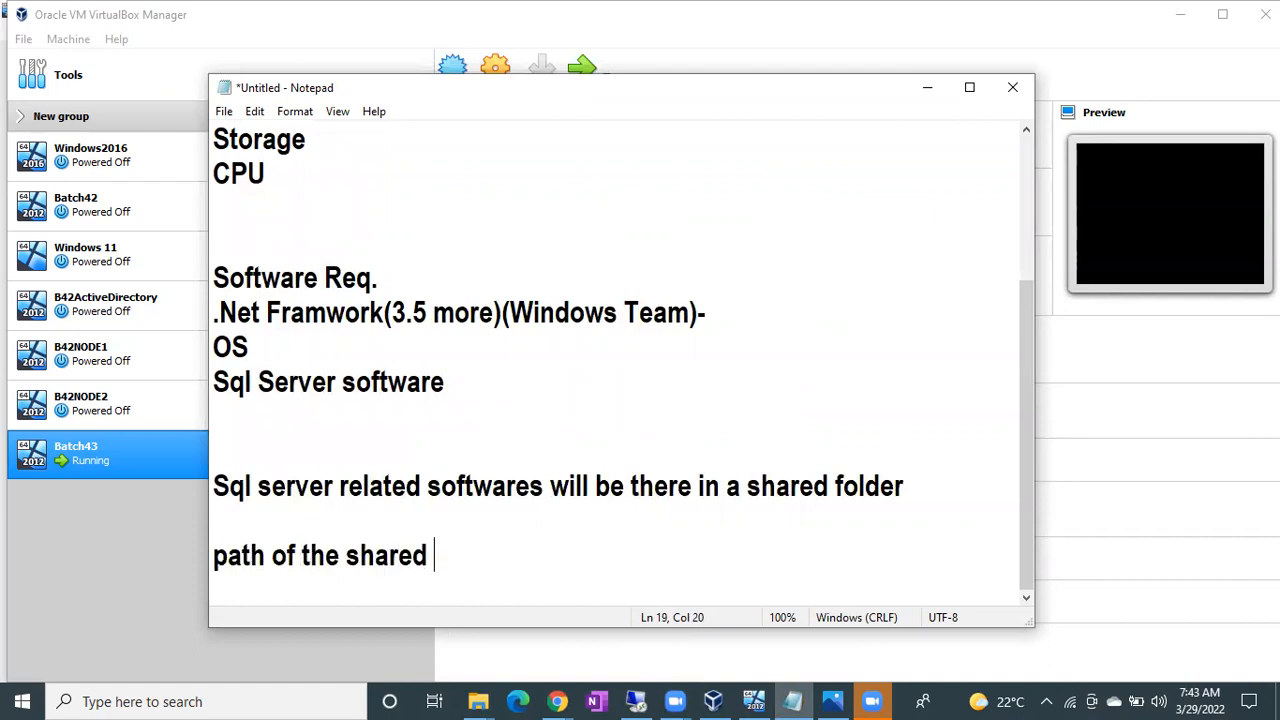
pyautogui.write('folder')
pyautogui.press('Return')
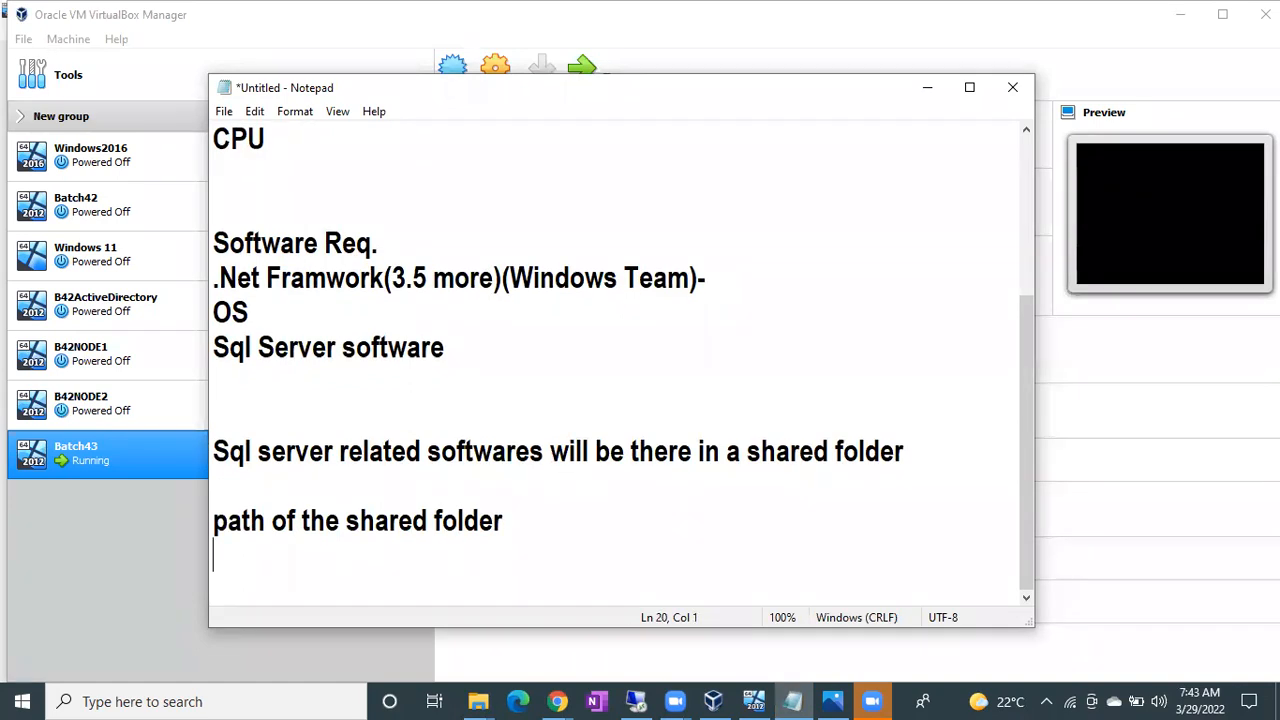
pyautogui.write('\\\\serve')
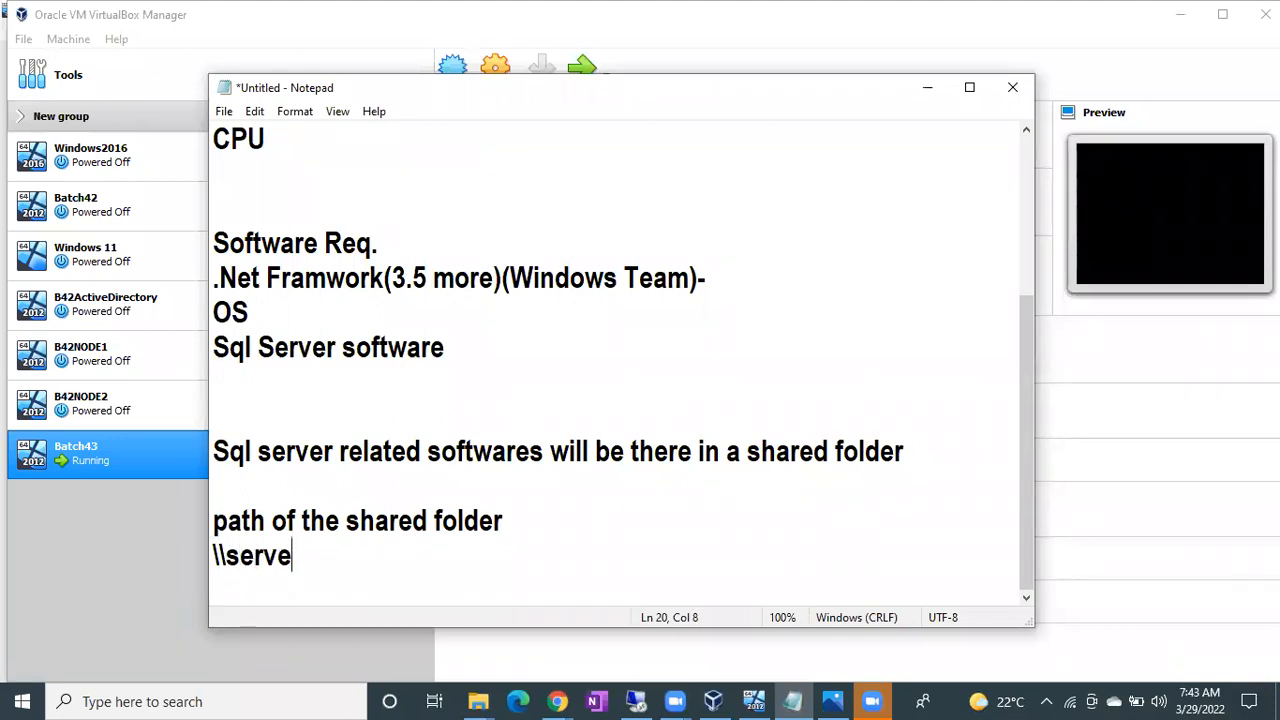
pyautogui.write('rname.')
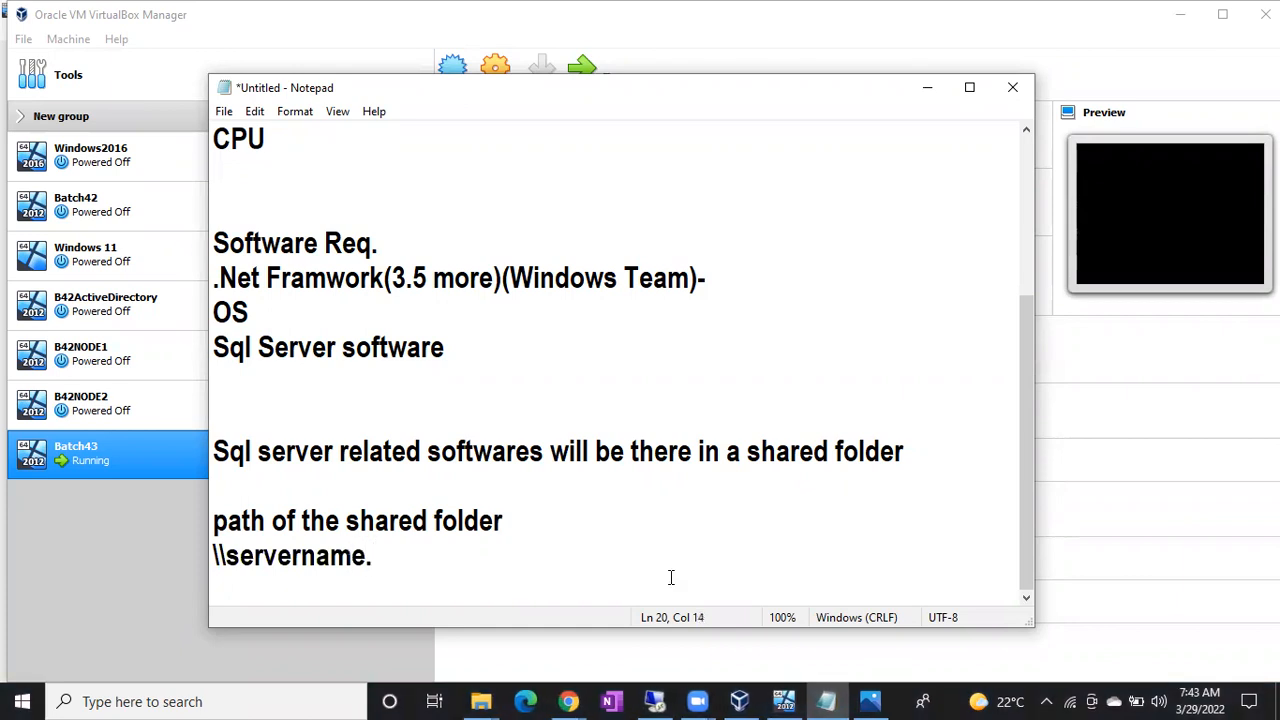
pyautogui.write('infosys.c')
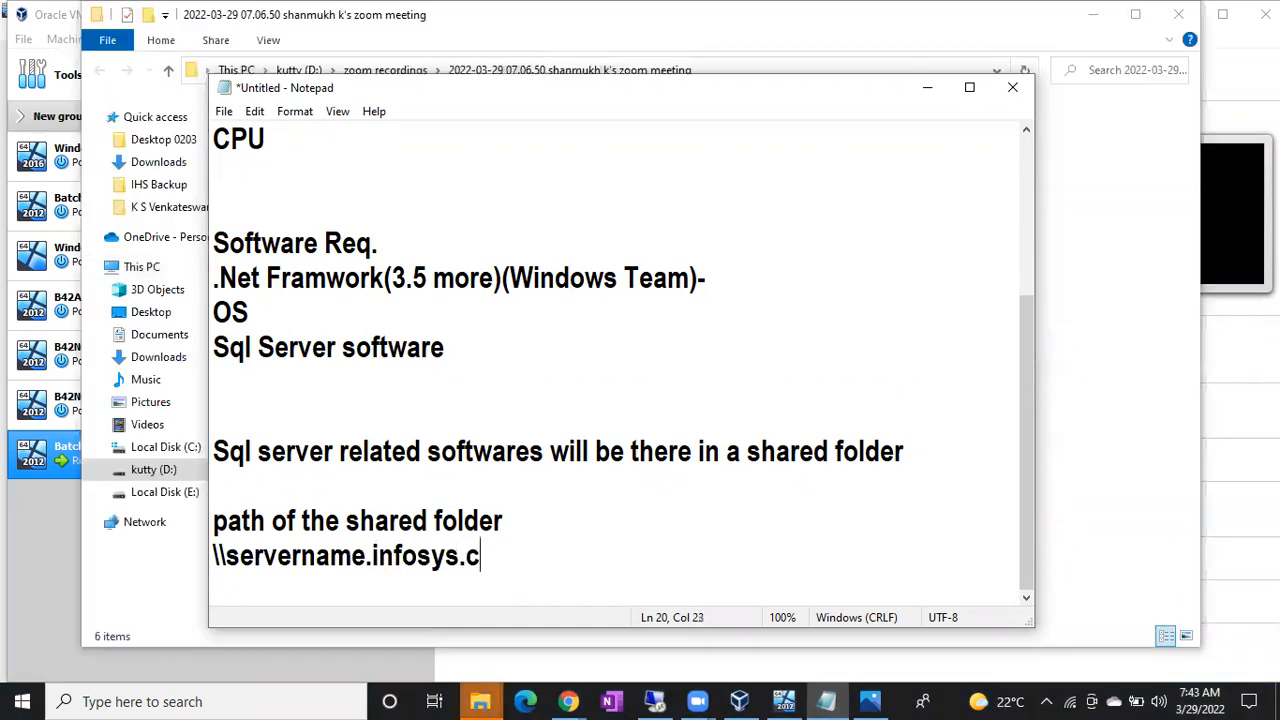
pyautogui.write('om\\Sql')
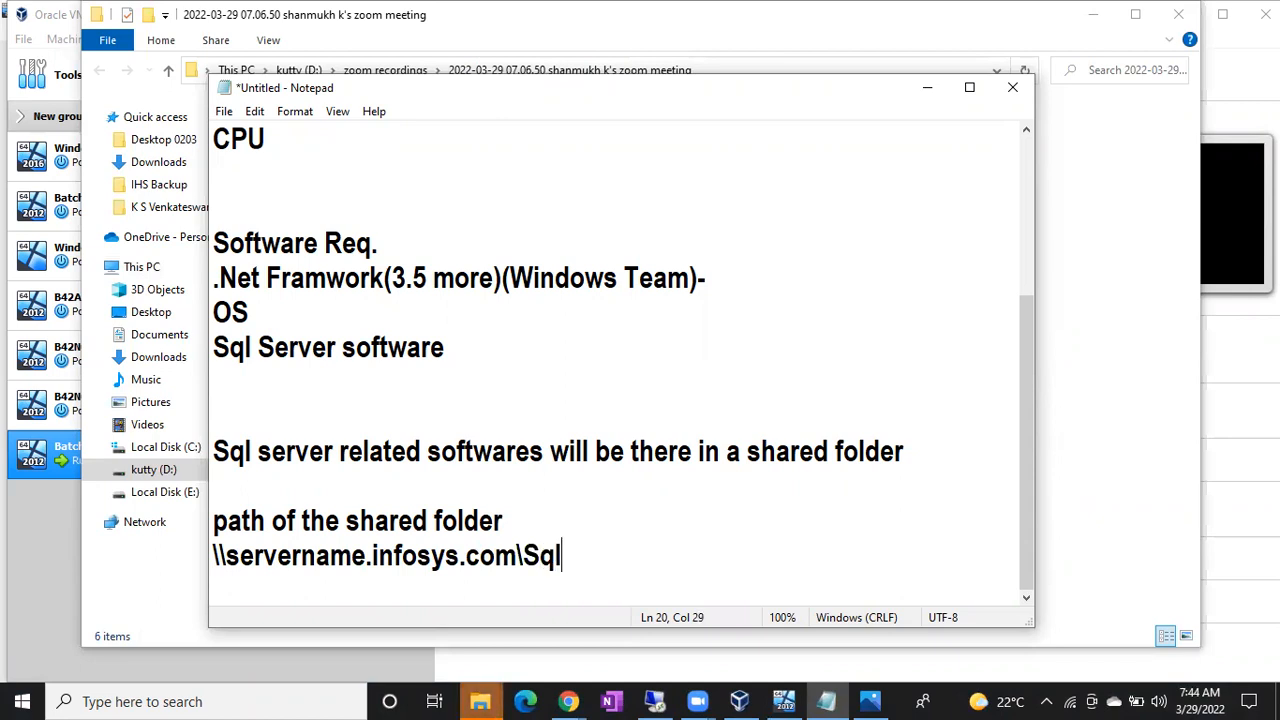
pyautogui.write(' DBA Team')
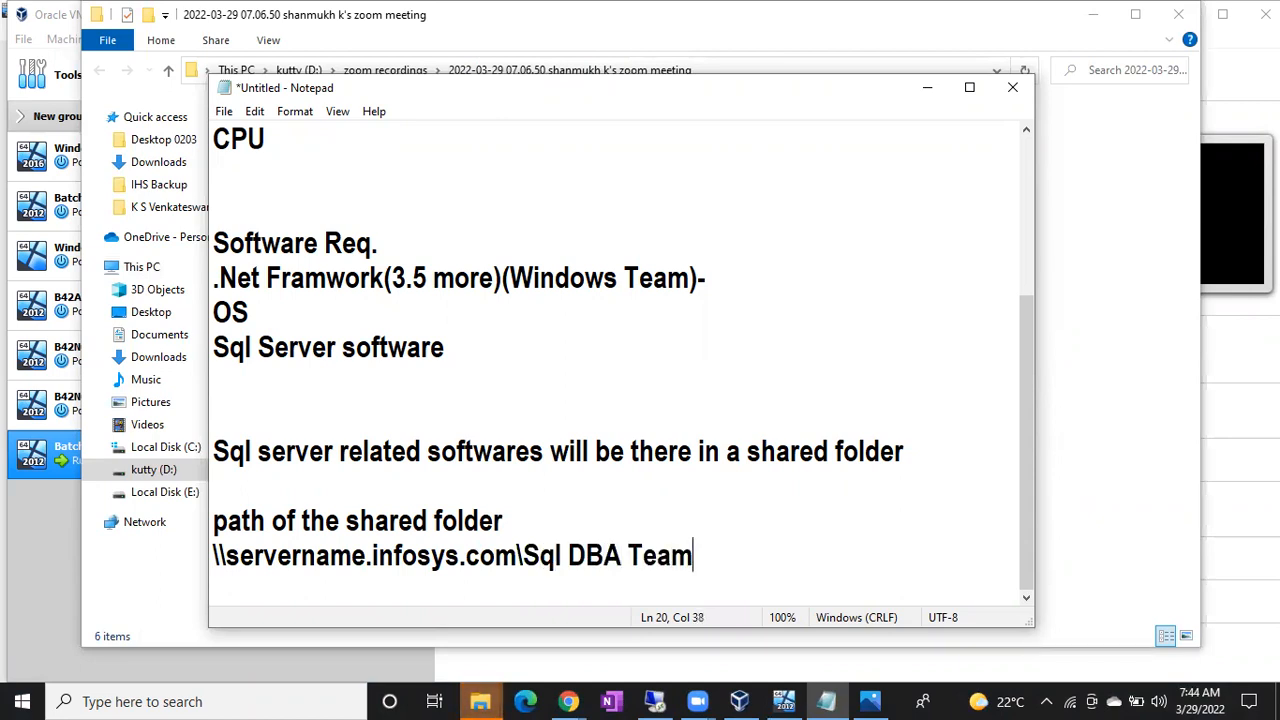
pyautogui.write('\\Sql Soft')
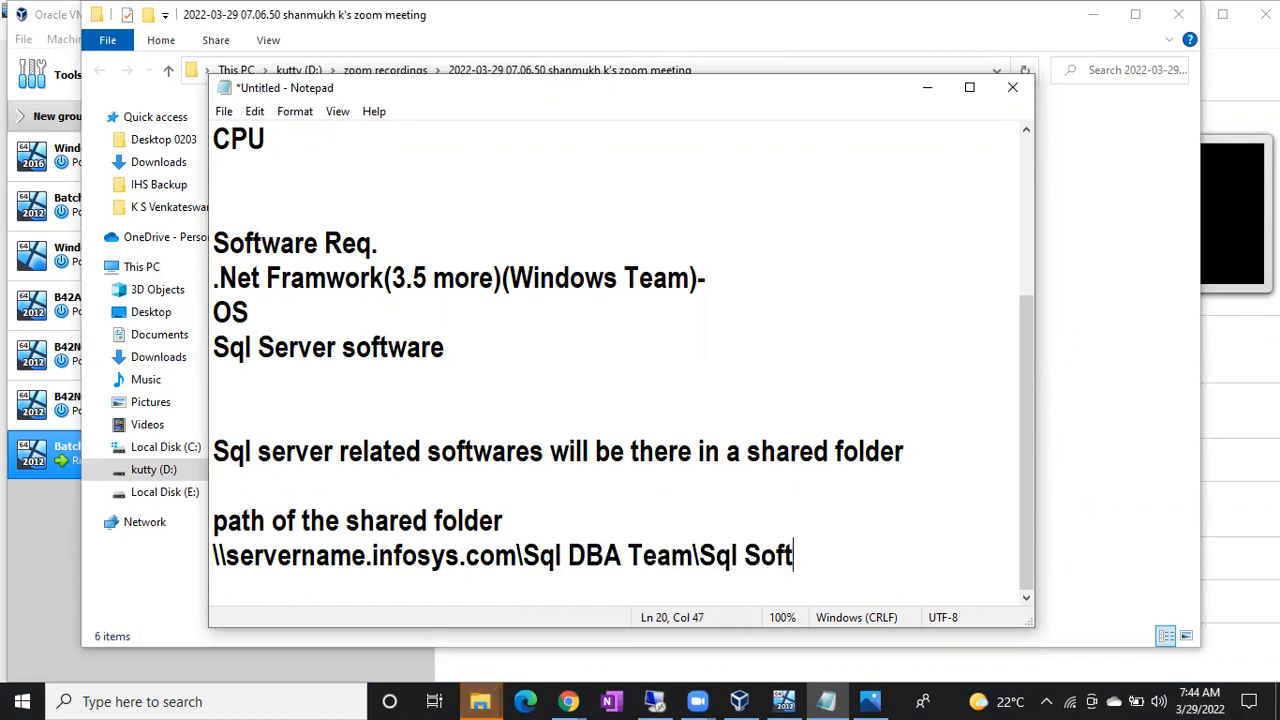
pyautogui.write('wares')
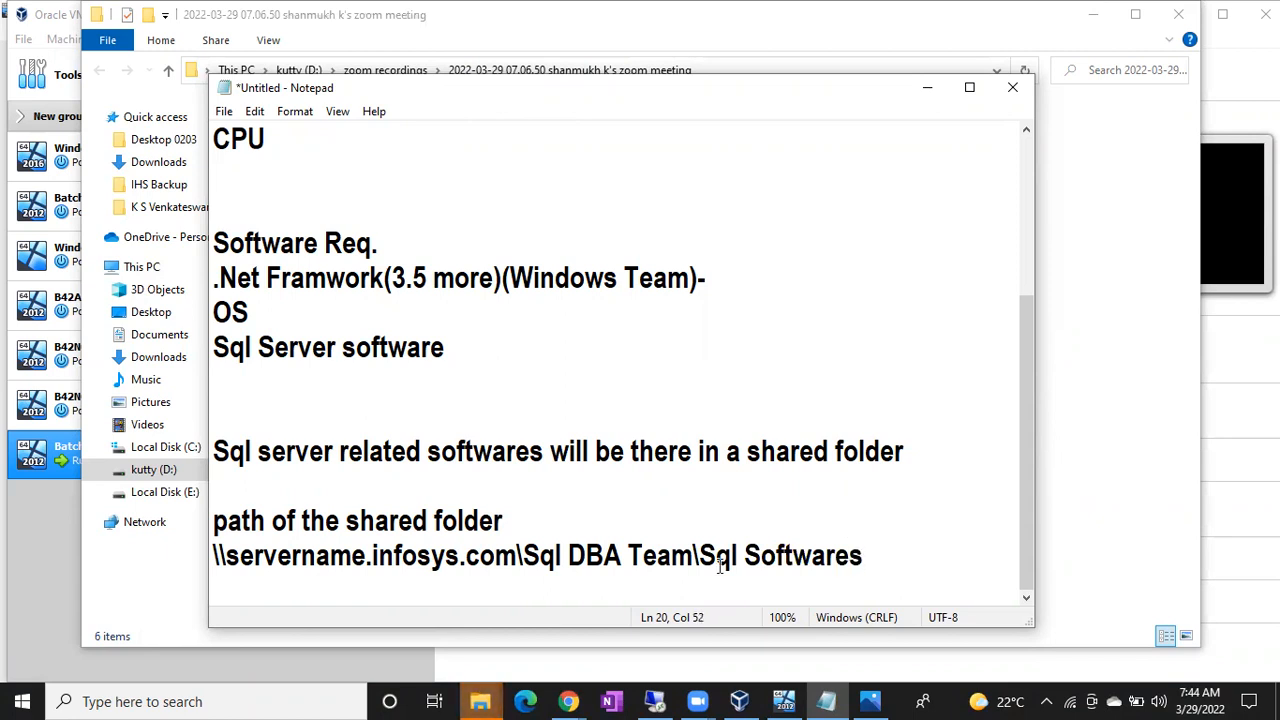
pyautogui.moveTo(868, 557); pyautogui.dragTo(268, 557)
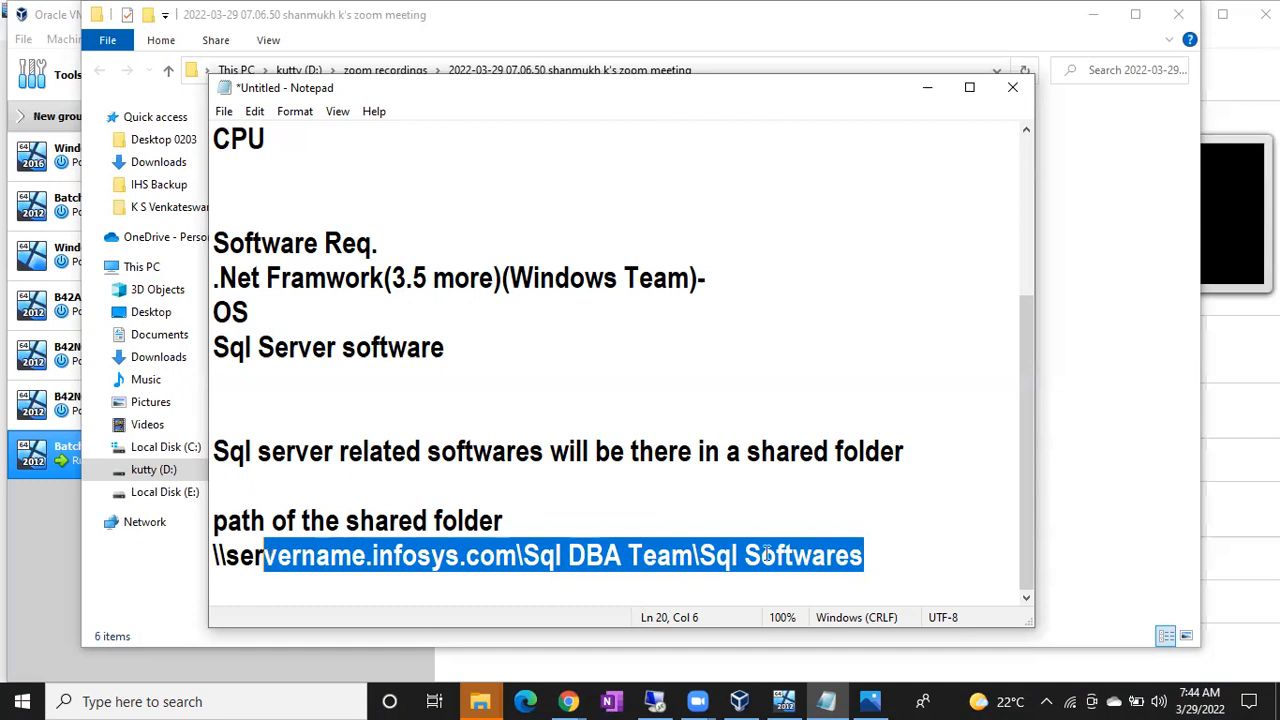
pyautogui.click(867, 560)
pyautogui.moveTo(867, 560); pyautogui.dragTo(200, 560)
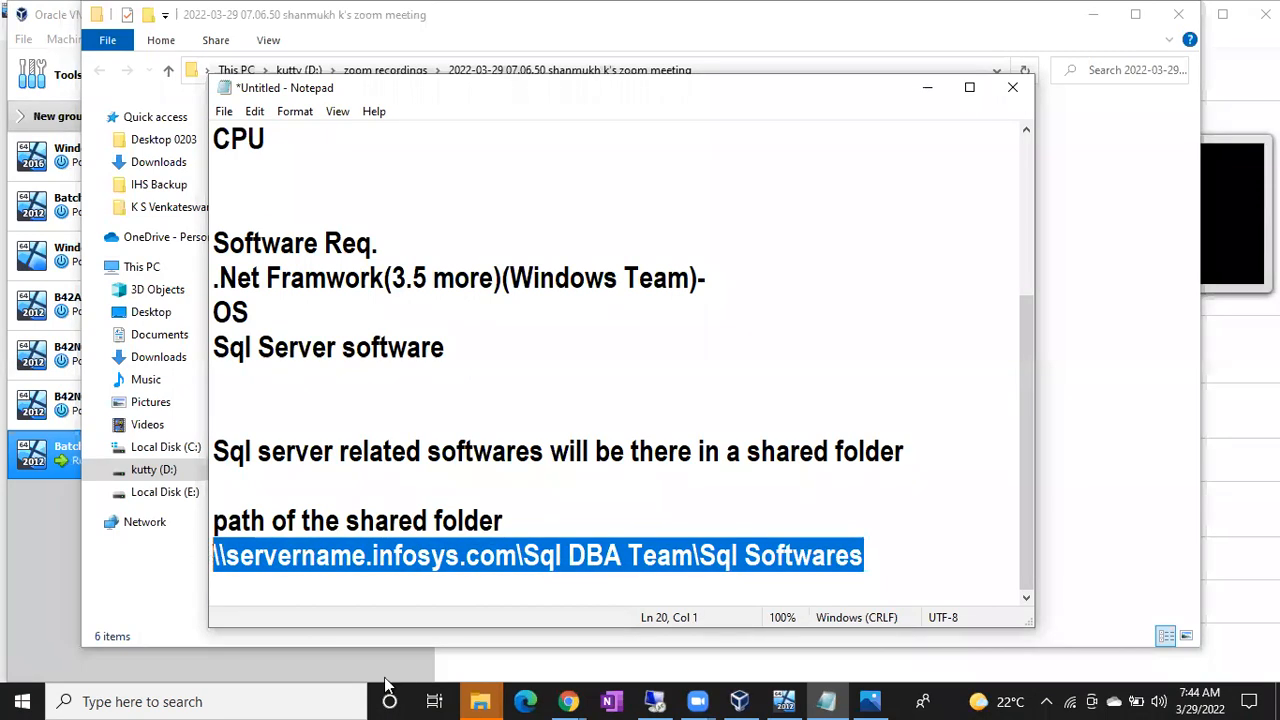
pyautogui.click(741, 700)
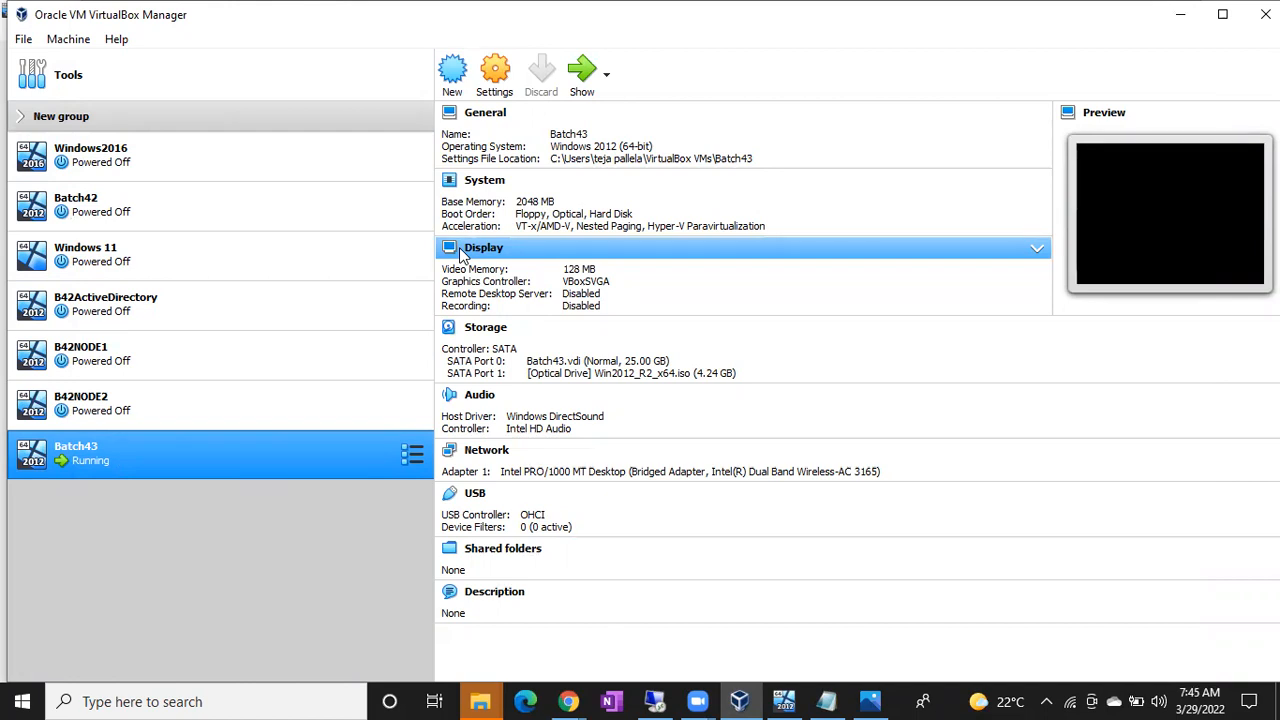
pyautogui.click(826, 701)
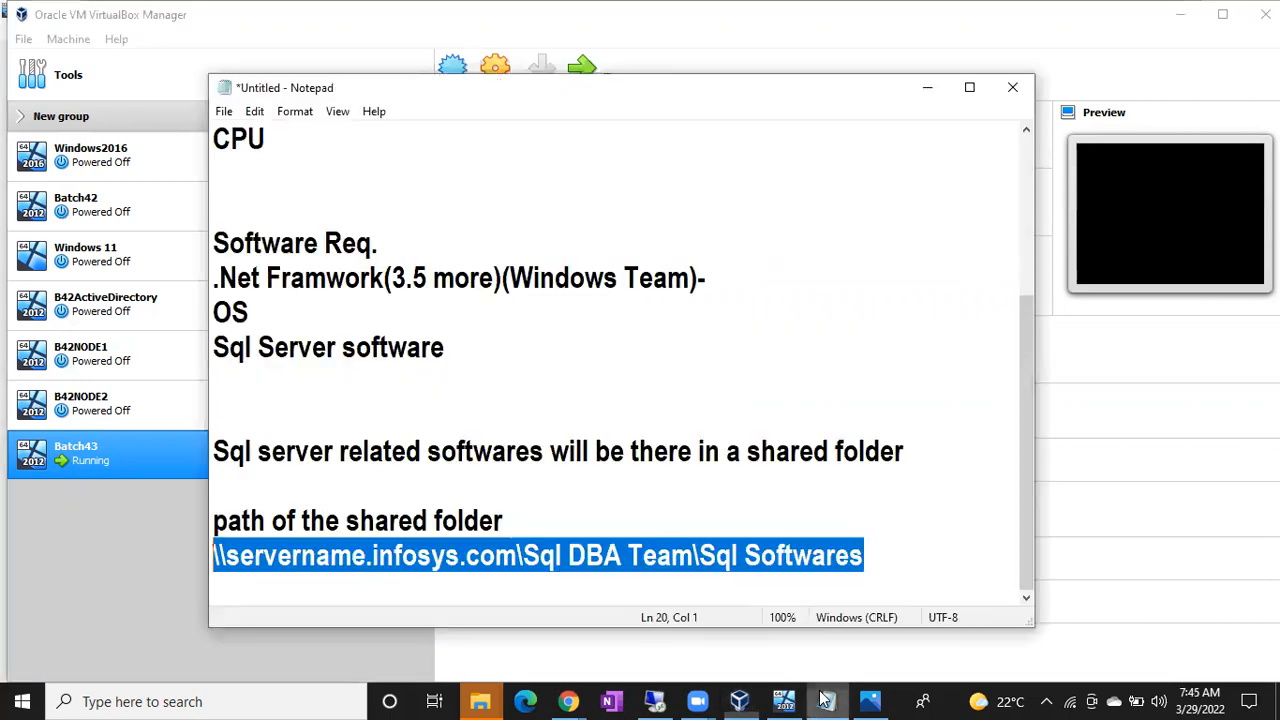
# - Add the line "sop-standard operating Procedures" below the shared folder path, separated by a blank line
pyautogui.click(886, 564)
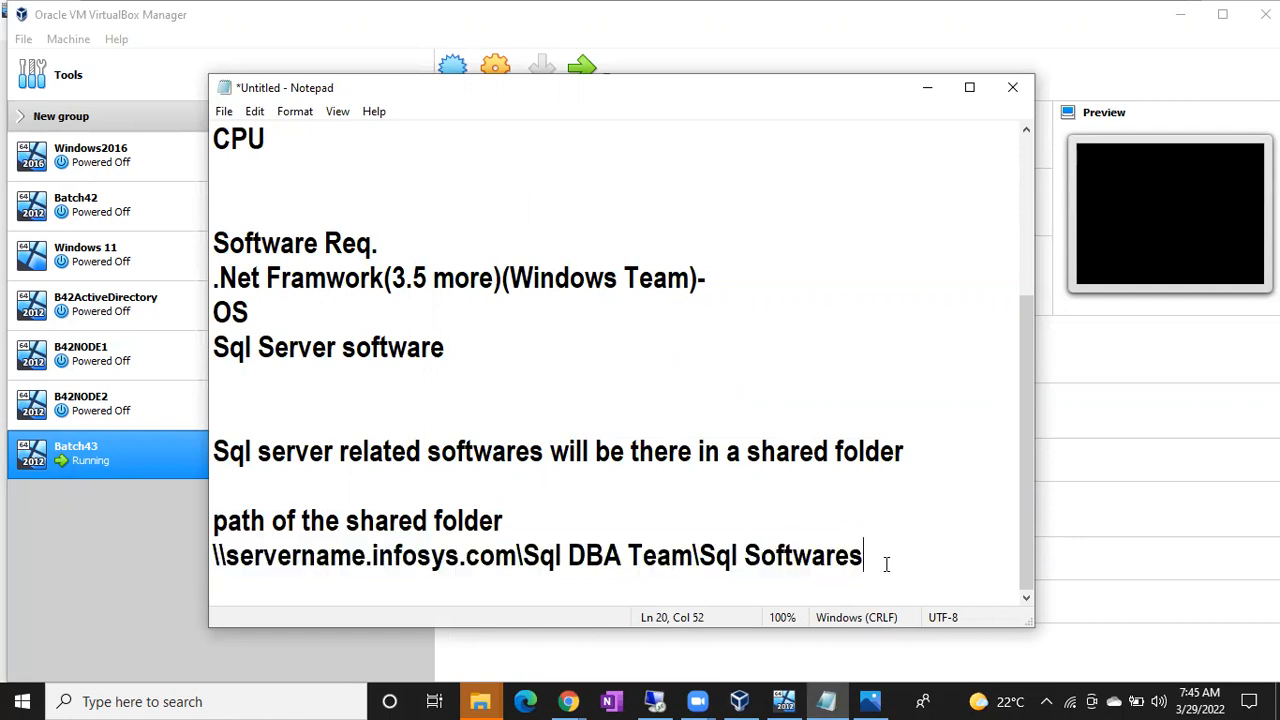
pyautogui.press('Return')
pyautogui.press('Return')
pyautogui.write('sop')
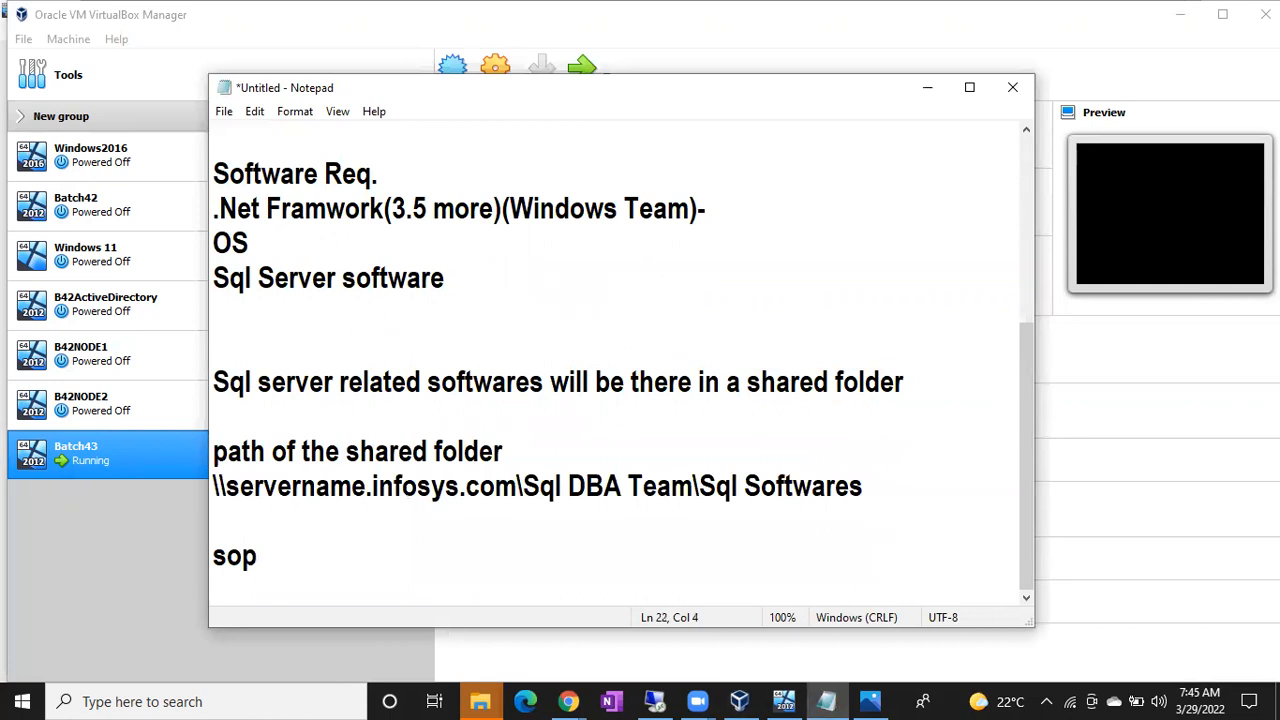
pyautogui.write('-stand')
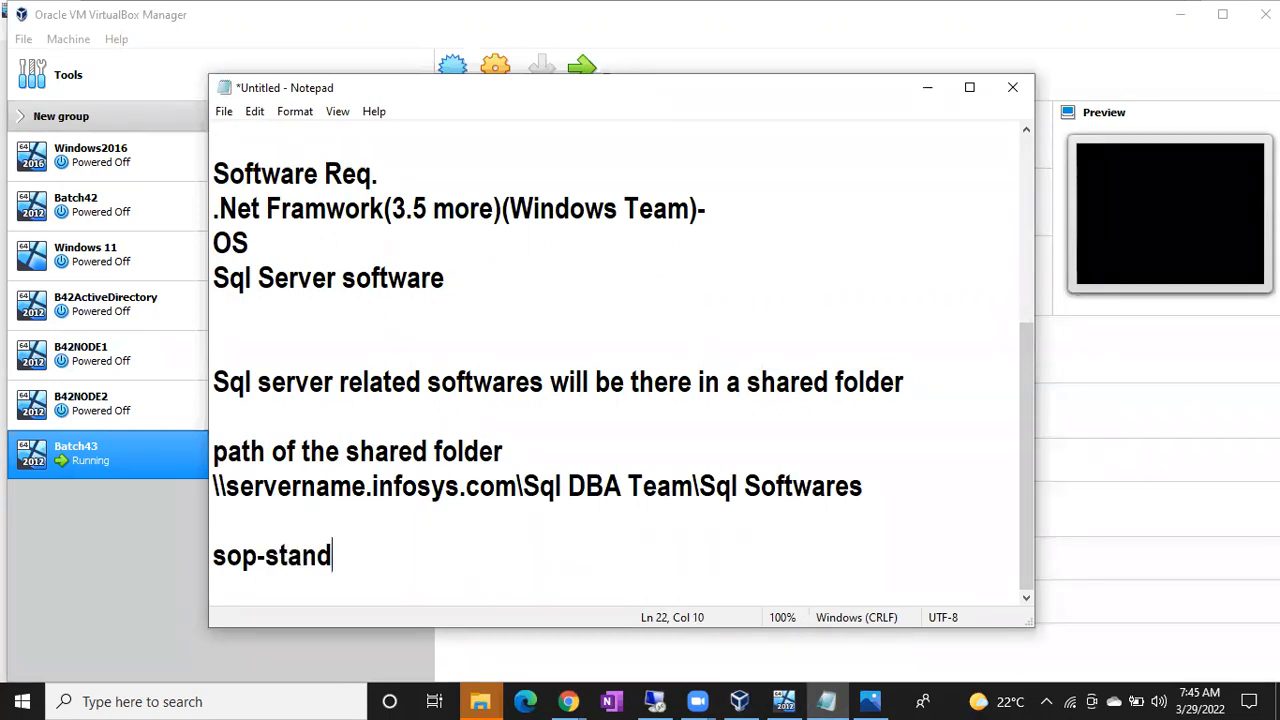
pyautogui.write('ard op')
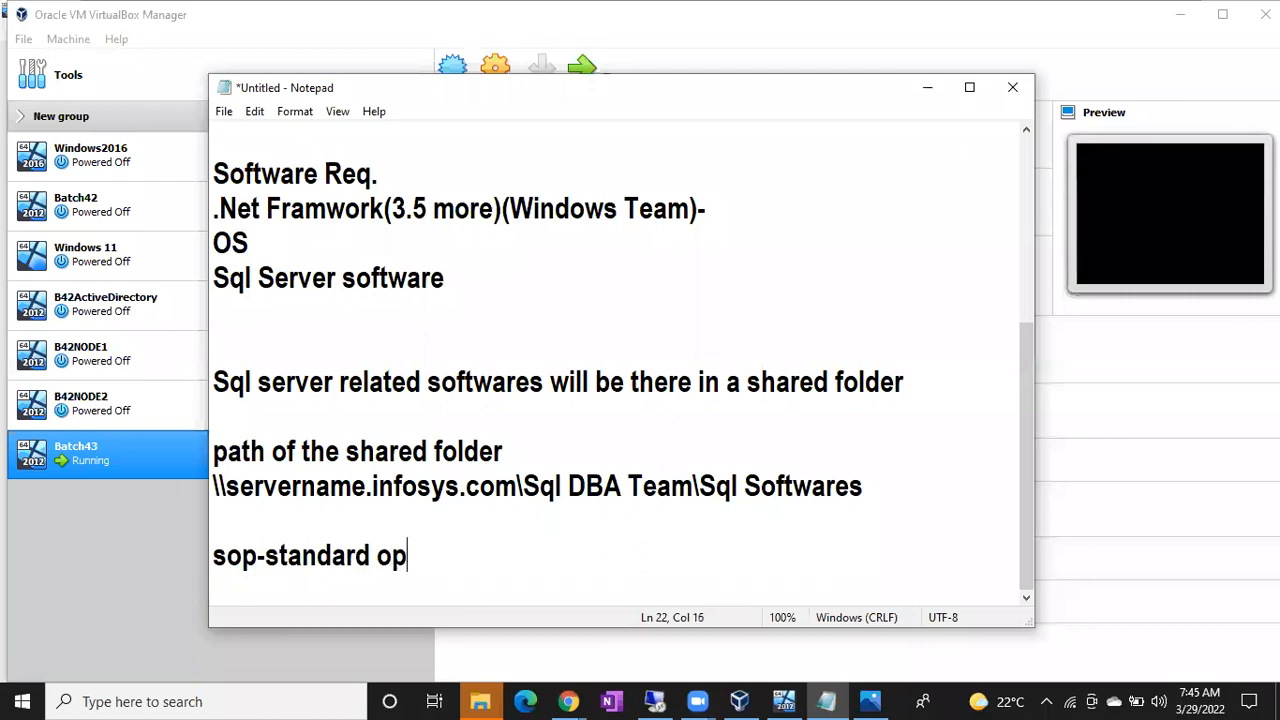
pyautogui.write('erating Procu')
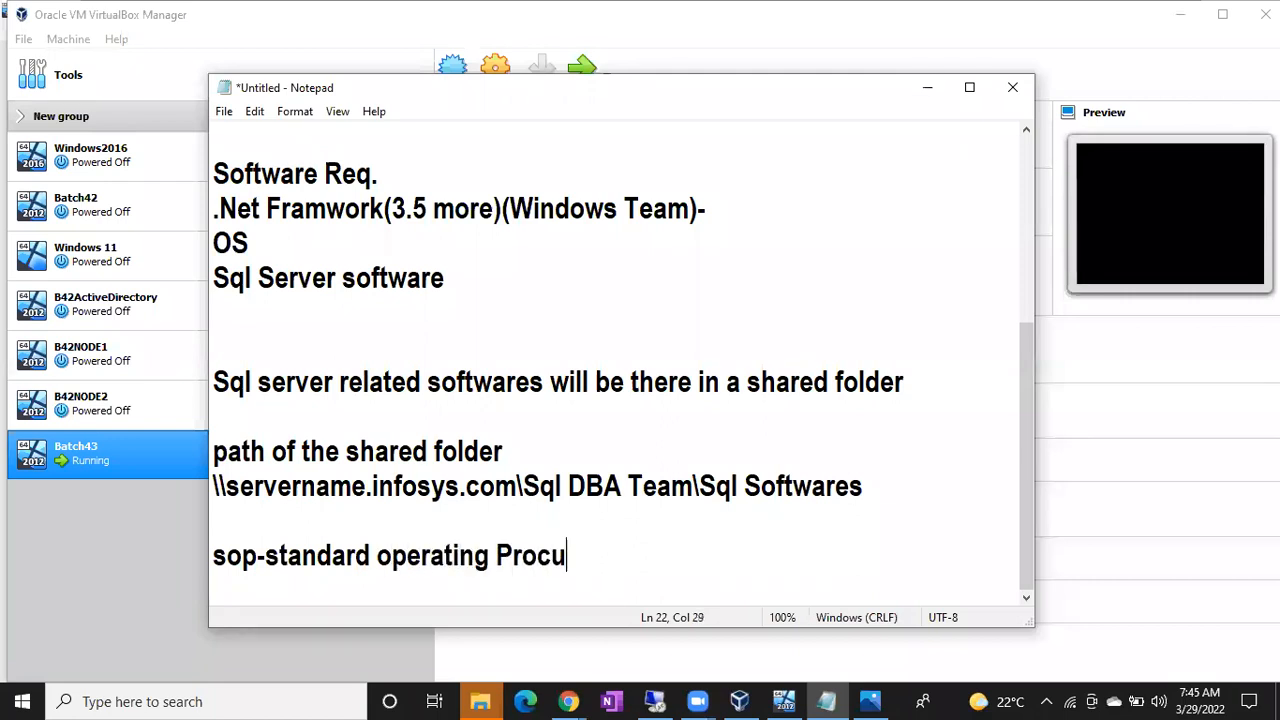
pyautogui.press('BackSpace')
pyautogui.write('edures')
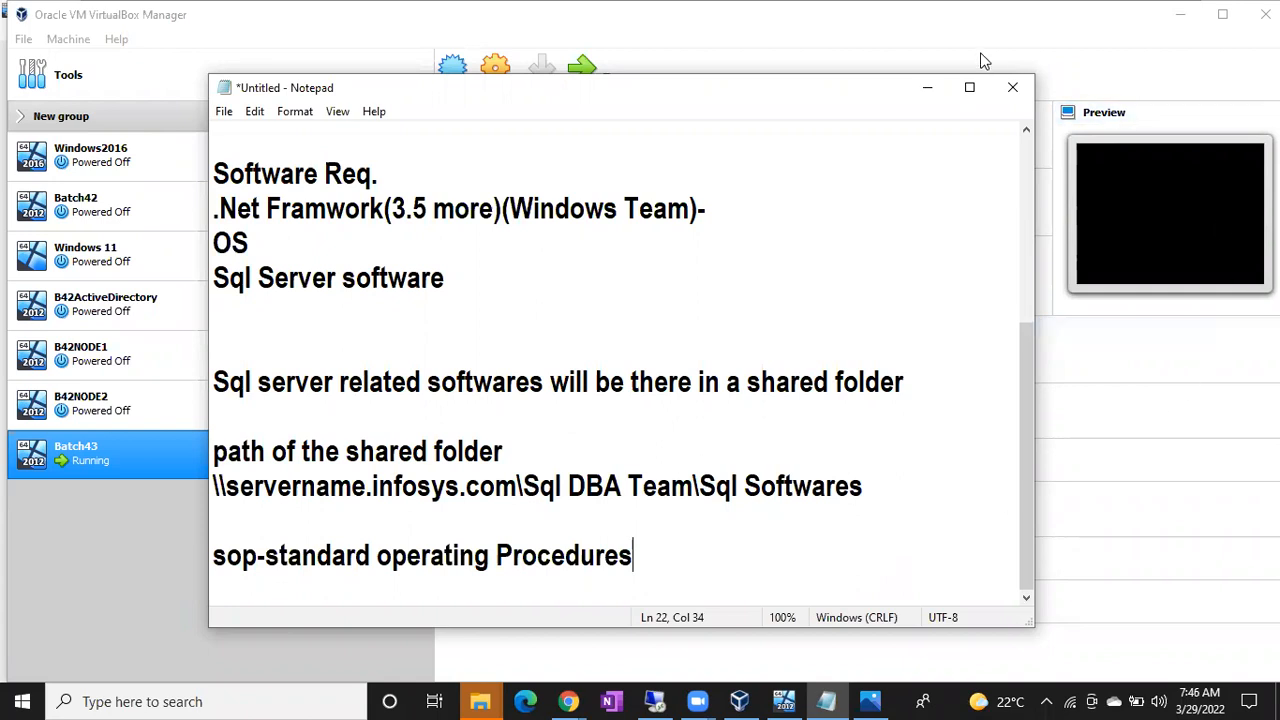
# - Try to open the noted path \\servername.infosys.com\Sql DBA Team\Sql Softwares through Run in the remote desktop session at 192.168.1.5
pyautogui.click(922, 91)
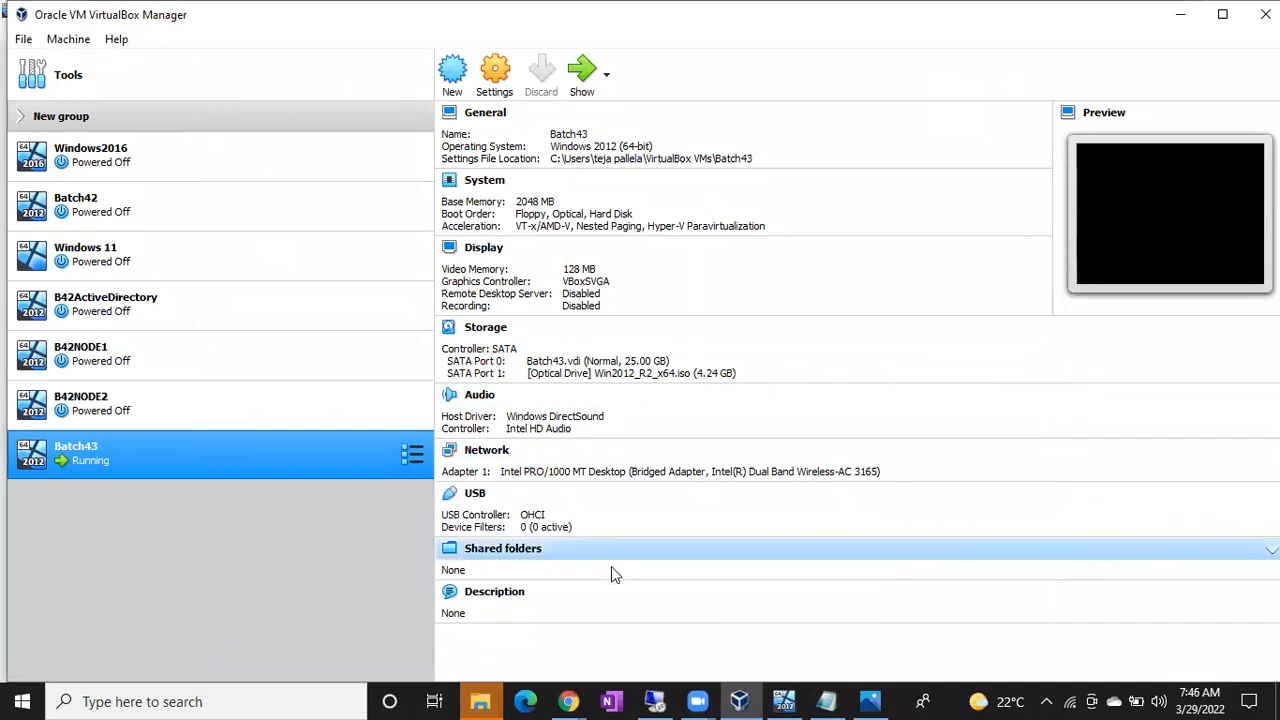
pyautogui.click(830, 700)
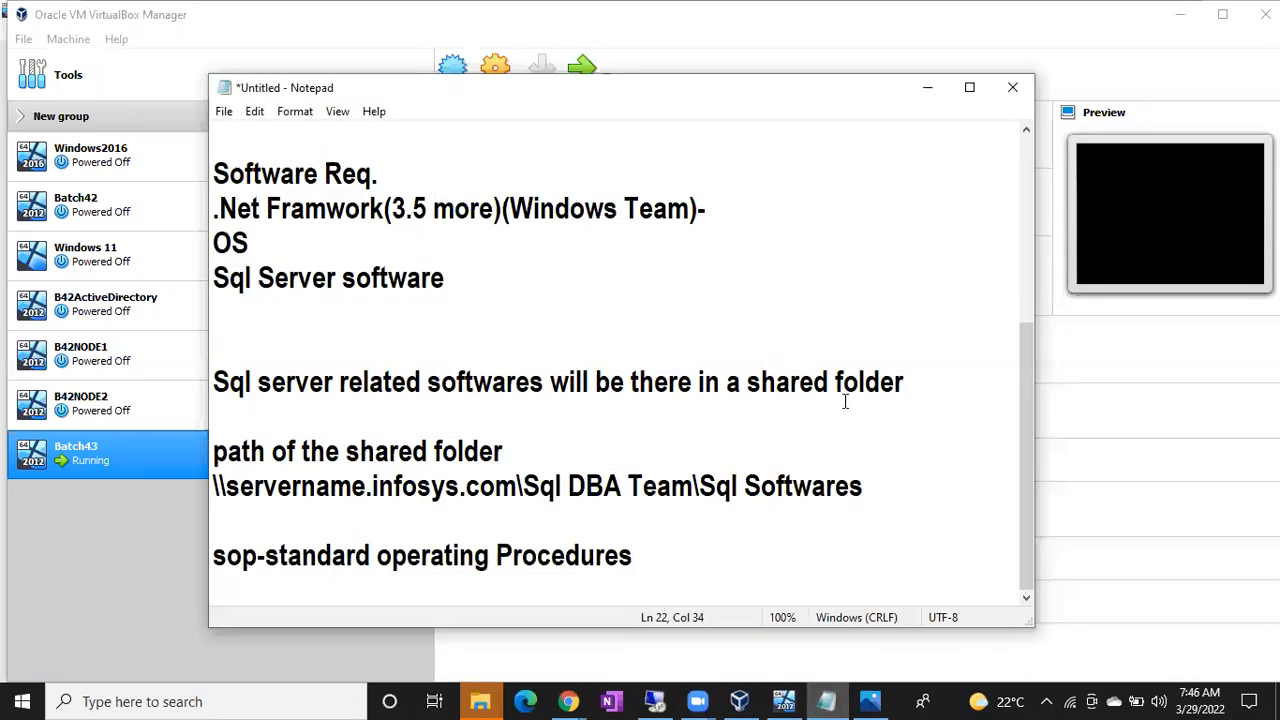
pyautogui.moveTo(864, 488); pyautogui.dragTo(206, 486)
pyautogui.hotkey('ctrl', 'c')
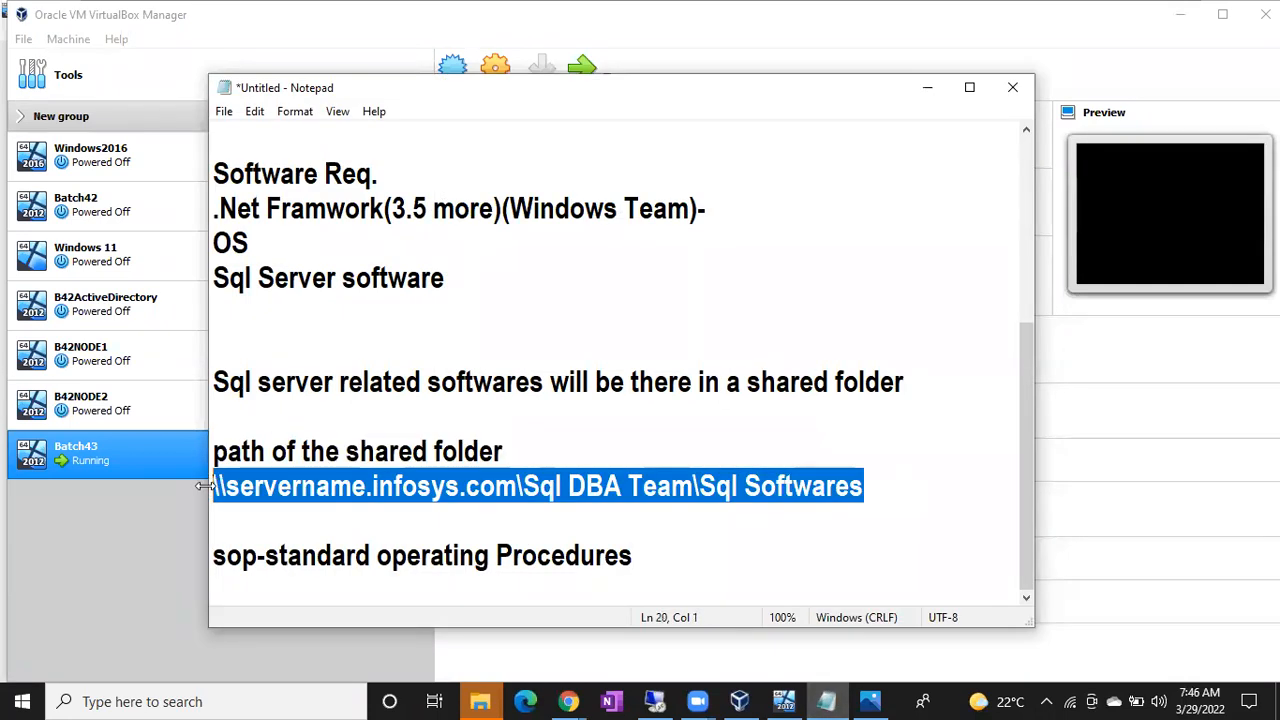
pyautogui.click(657, 701)
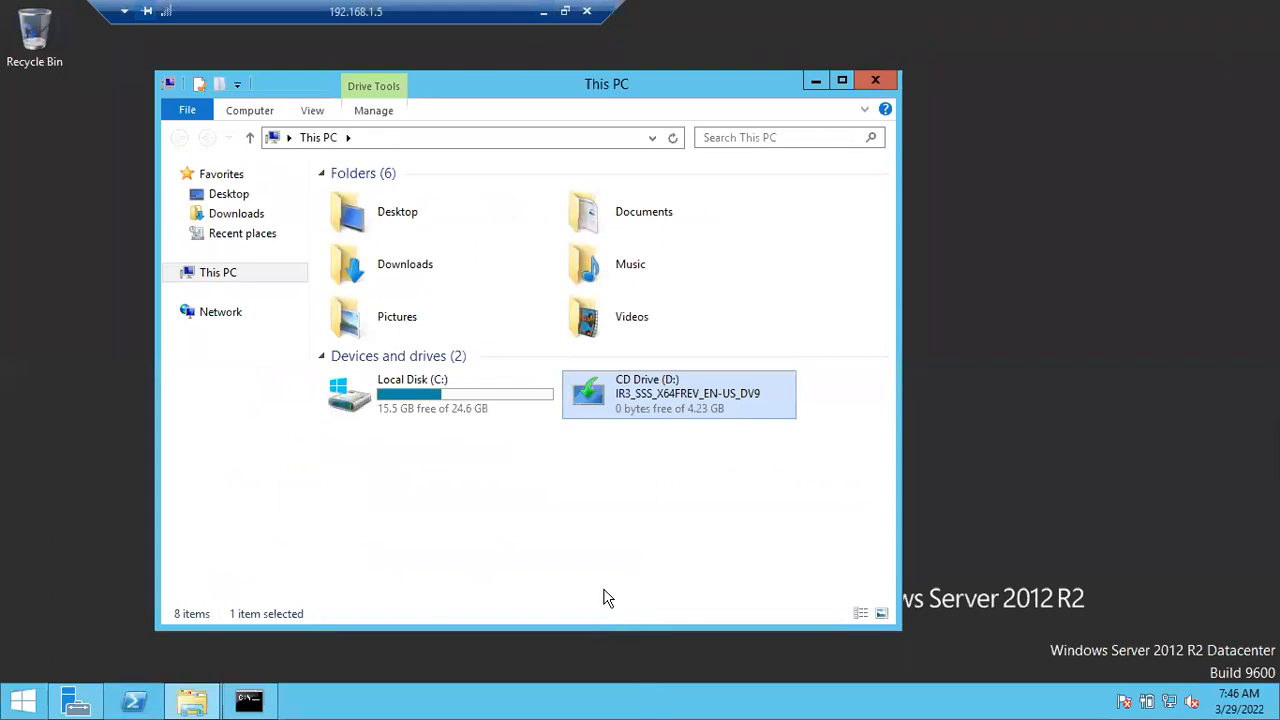
pyautogui.press('super+r')
pyautogui.hotkey('ctrl', 'v')
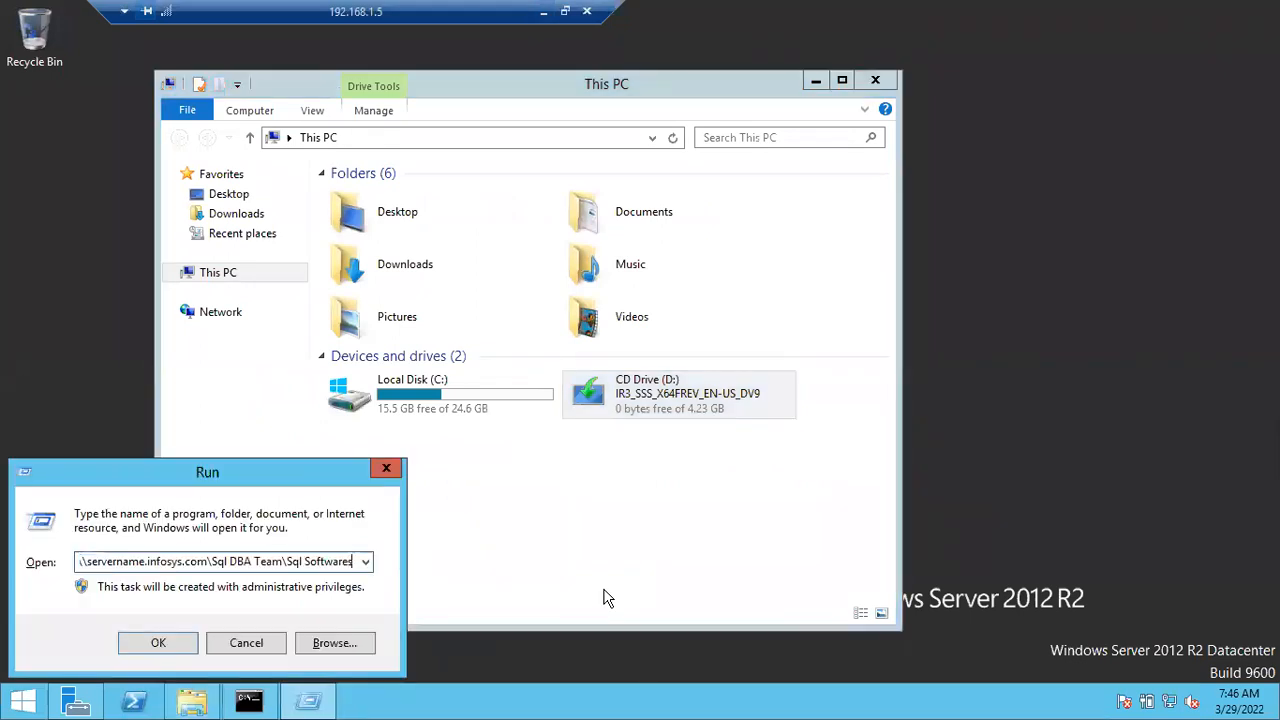
pyautogui.press('Return')
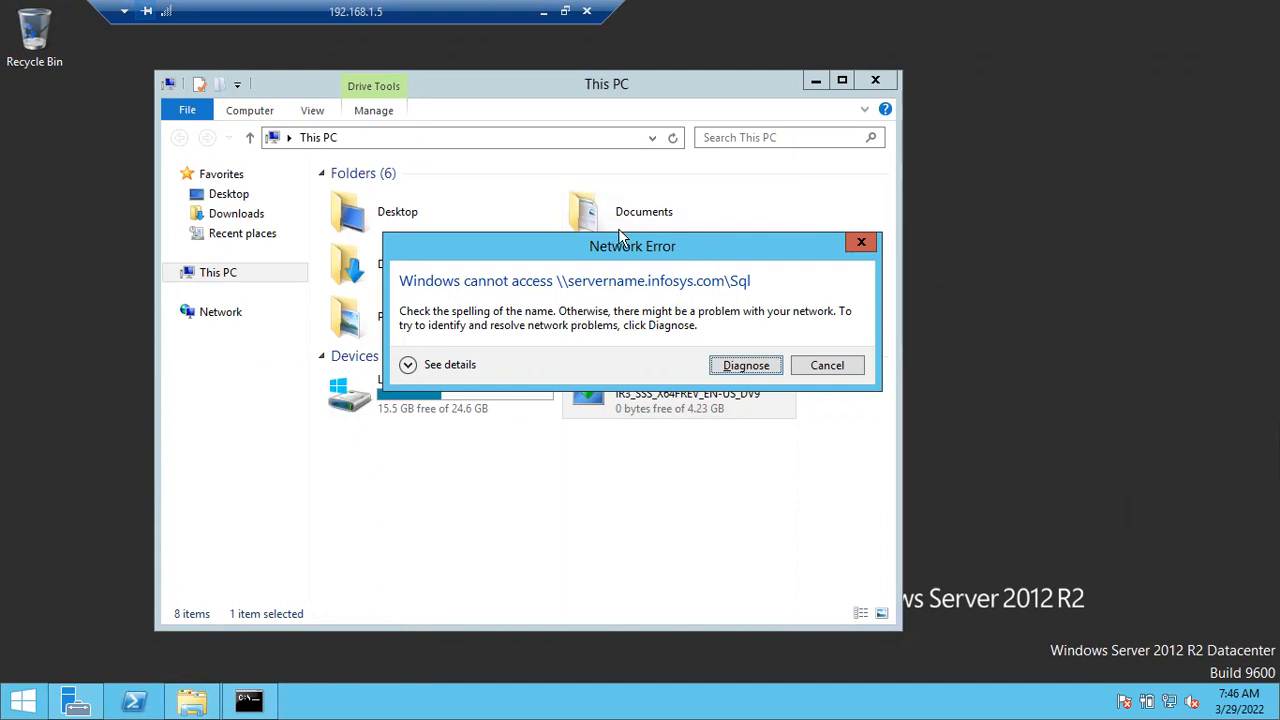
pyautogui.click(815, 368)
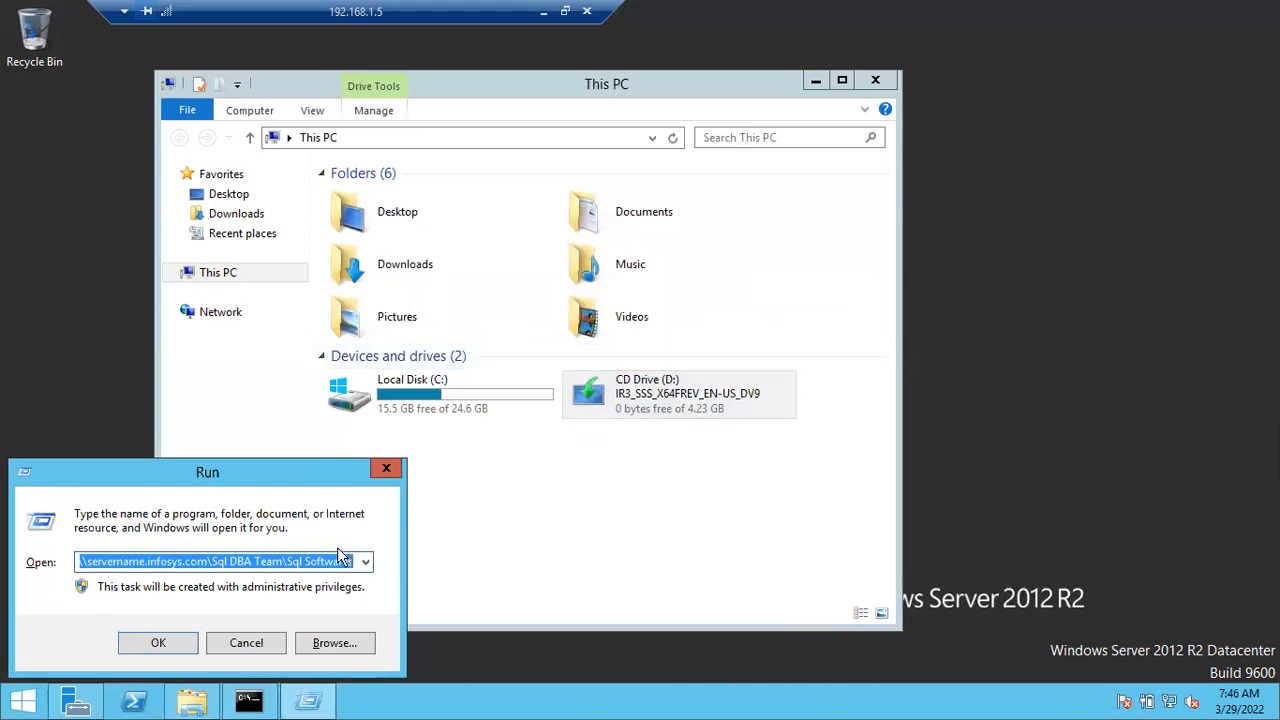
pyautogui.click(238, 643)
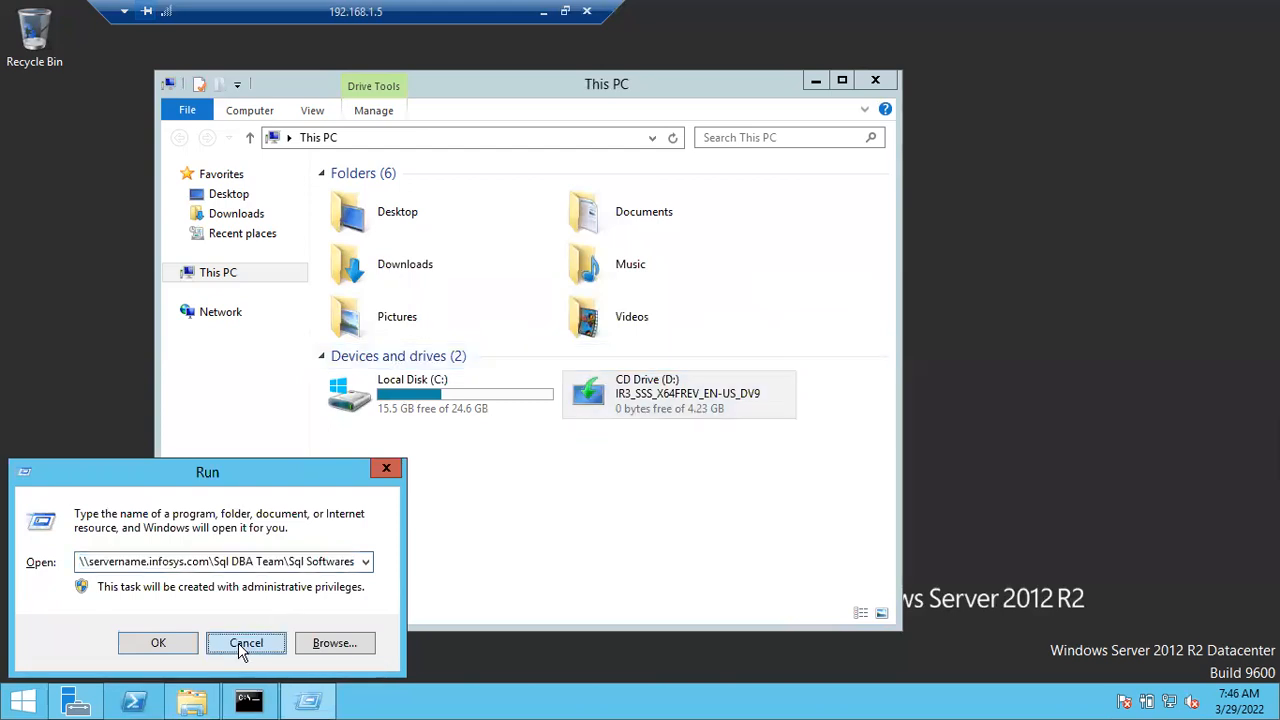
# - In VirtualBox Manager, change the Batch43 machine's optical drive image to SQLServer2017-x64-ENU-Dev.iso and save the storage settings
pyautogui.click(545, 12)
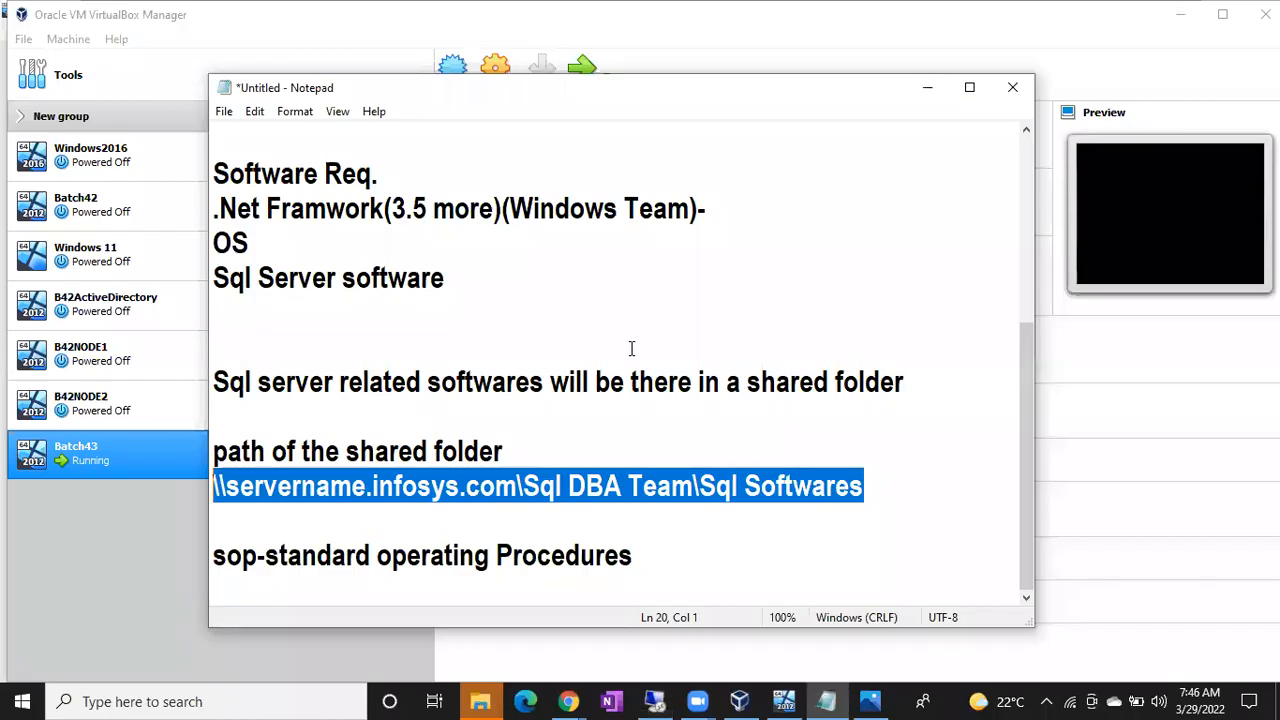
pyautogui.click(105, 584)
pyautogui.rightClick(158, 458)
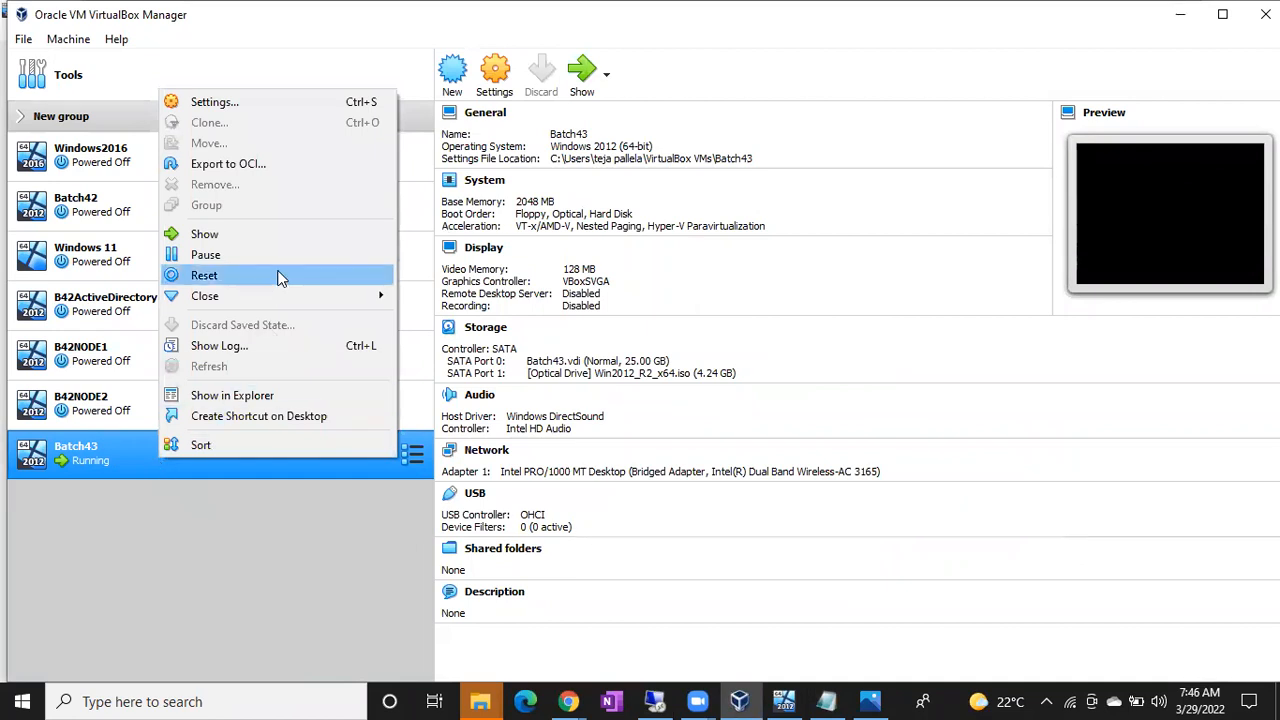
pyautogui.click(252, 106)
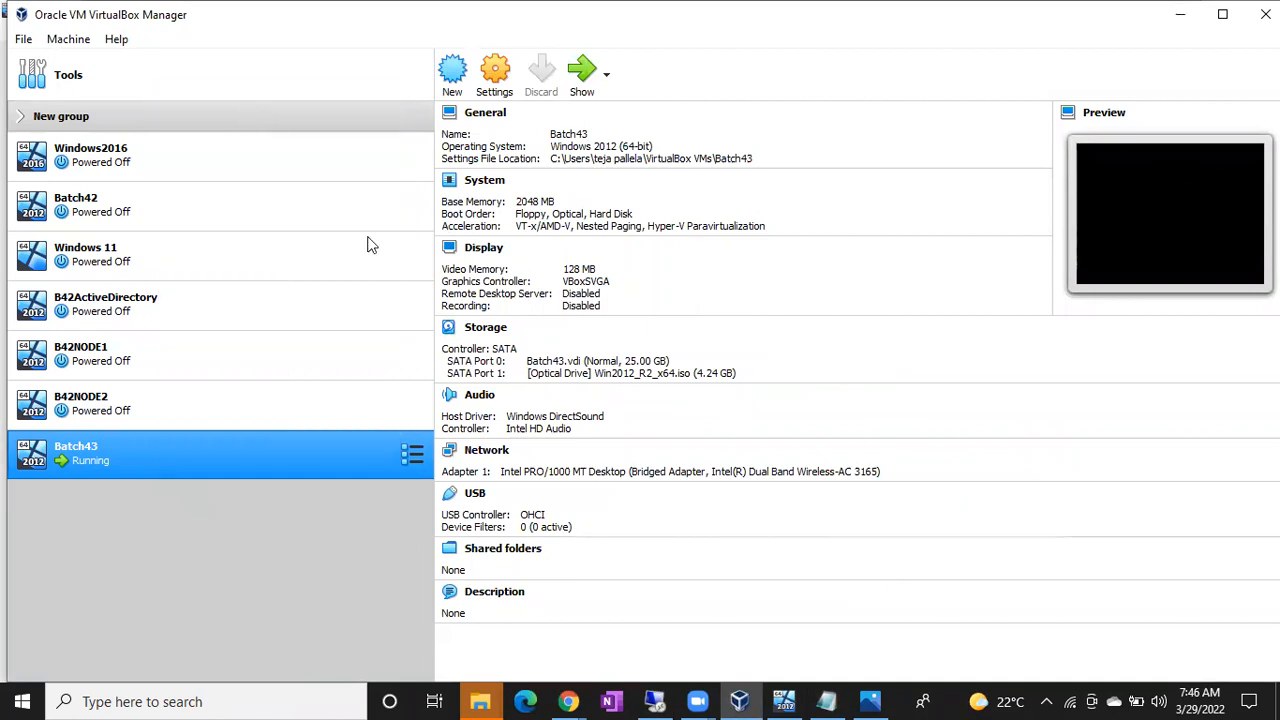
pyautogui.click(420, 266)
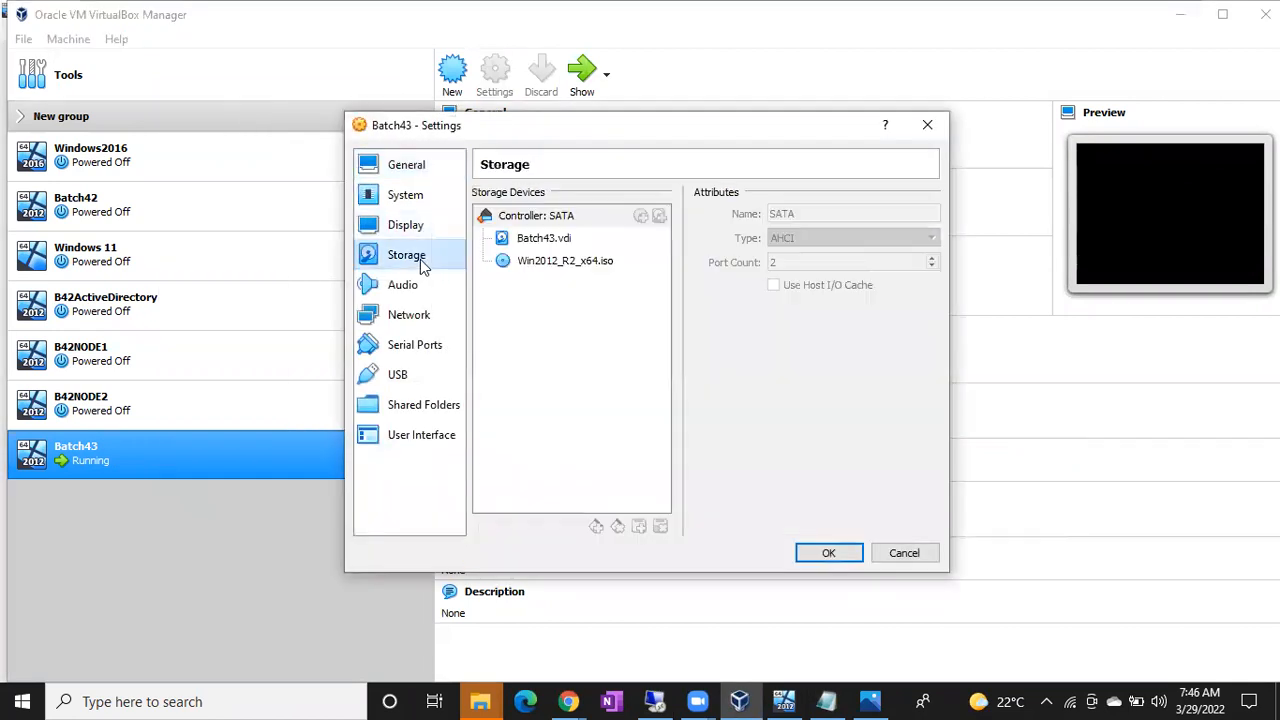
pyautogui.click(547, 263)
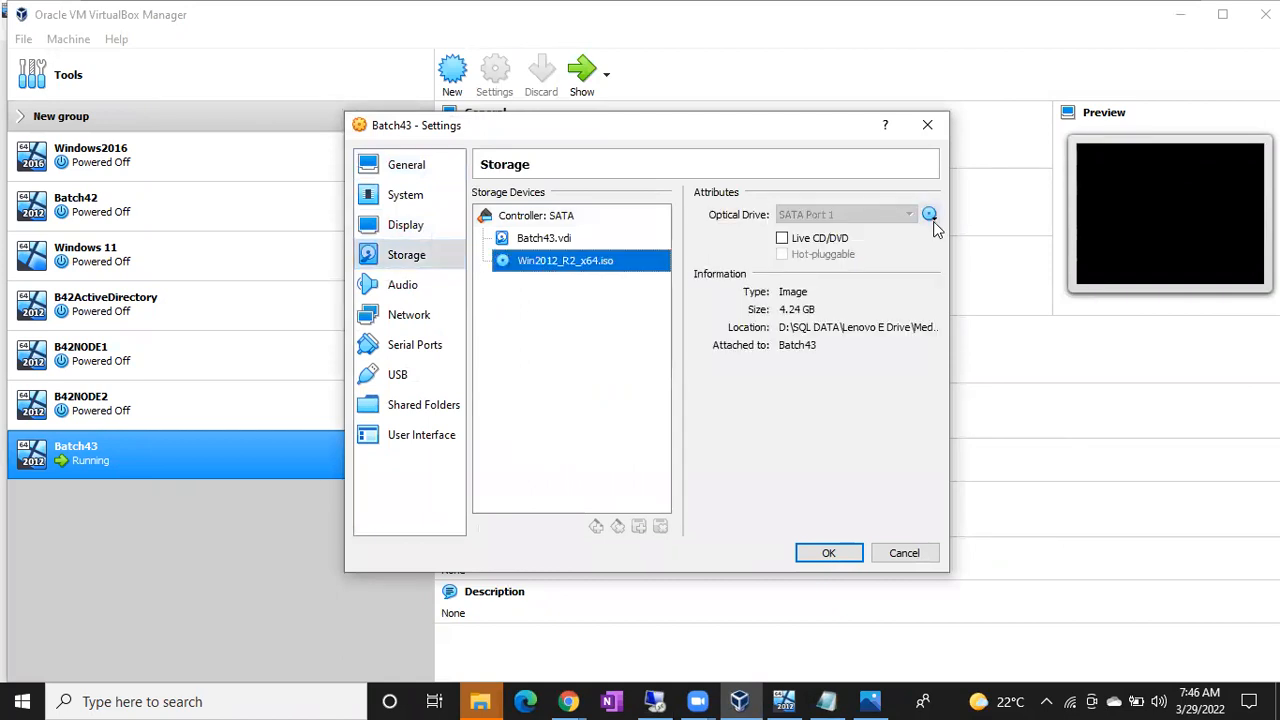
pyautogui.click(929, 216)
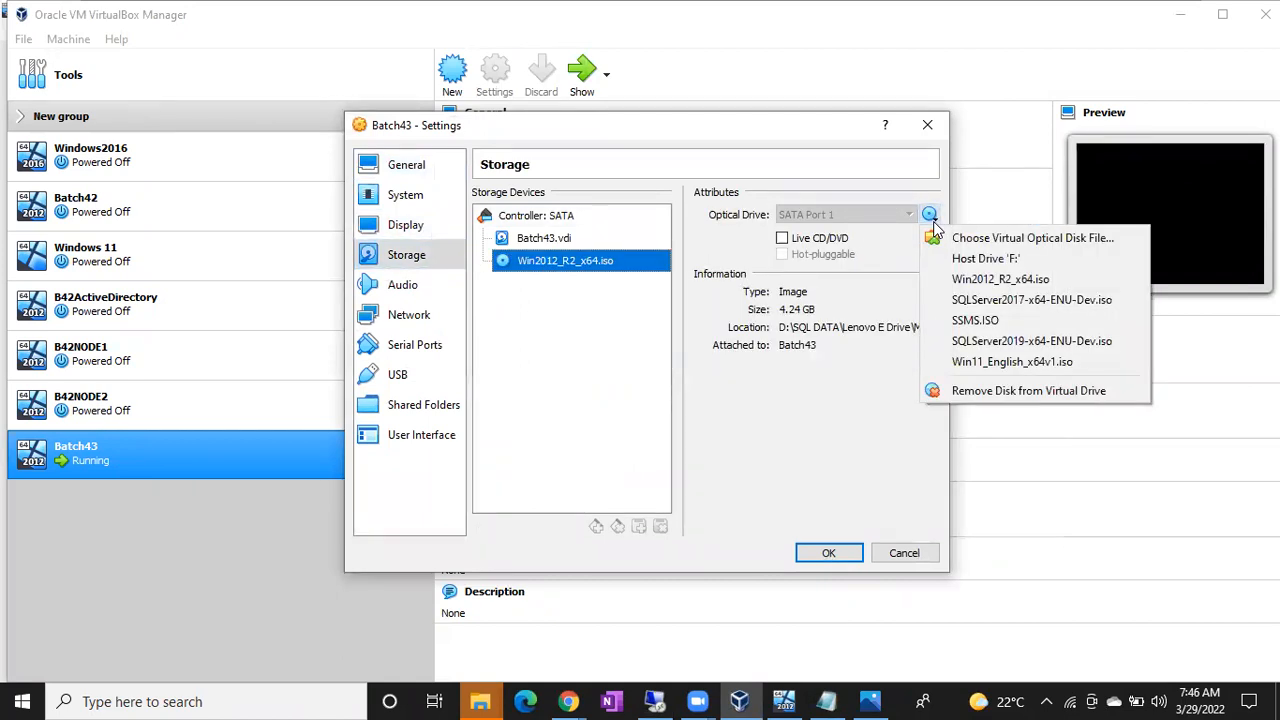
pyautogui.click(1000, 301)
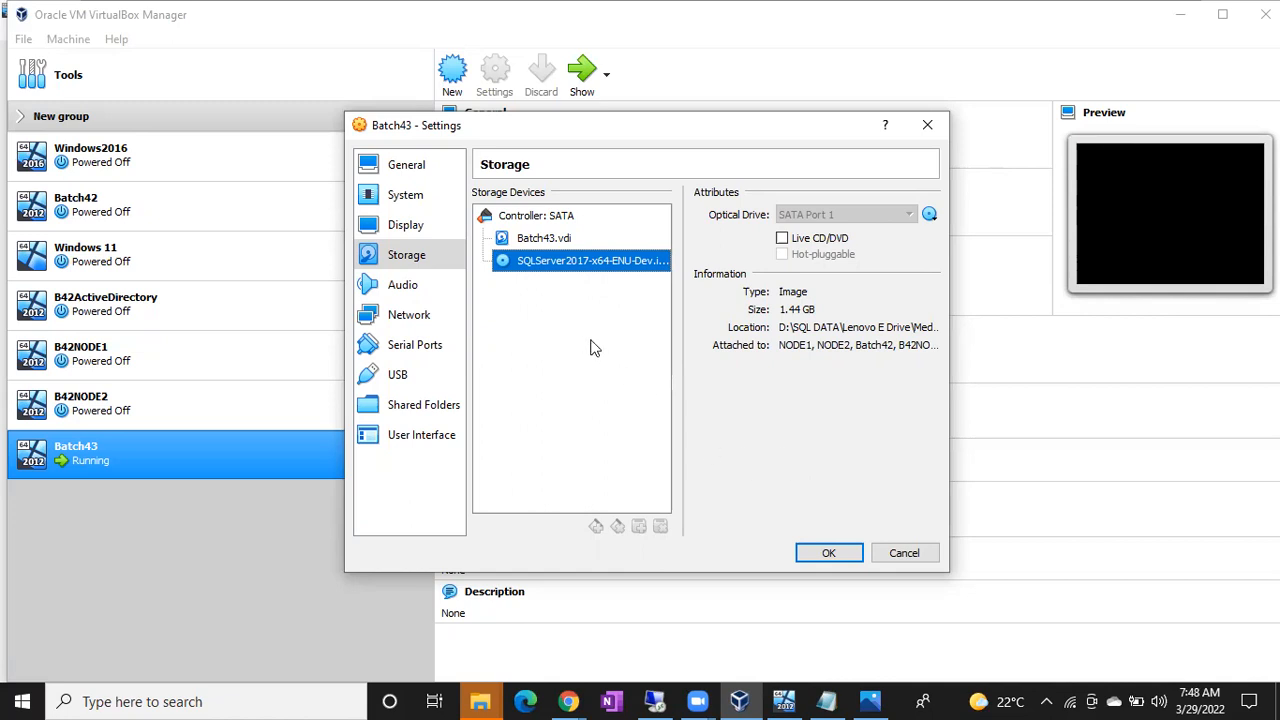
pyautogui.click(828, 552)
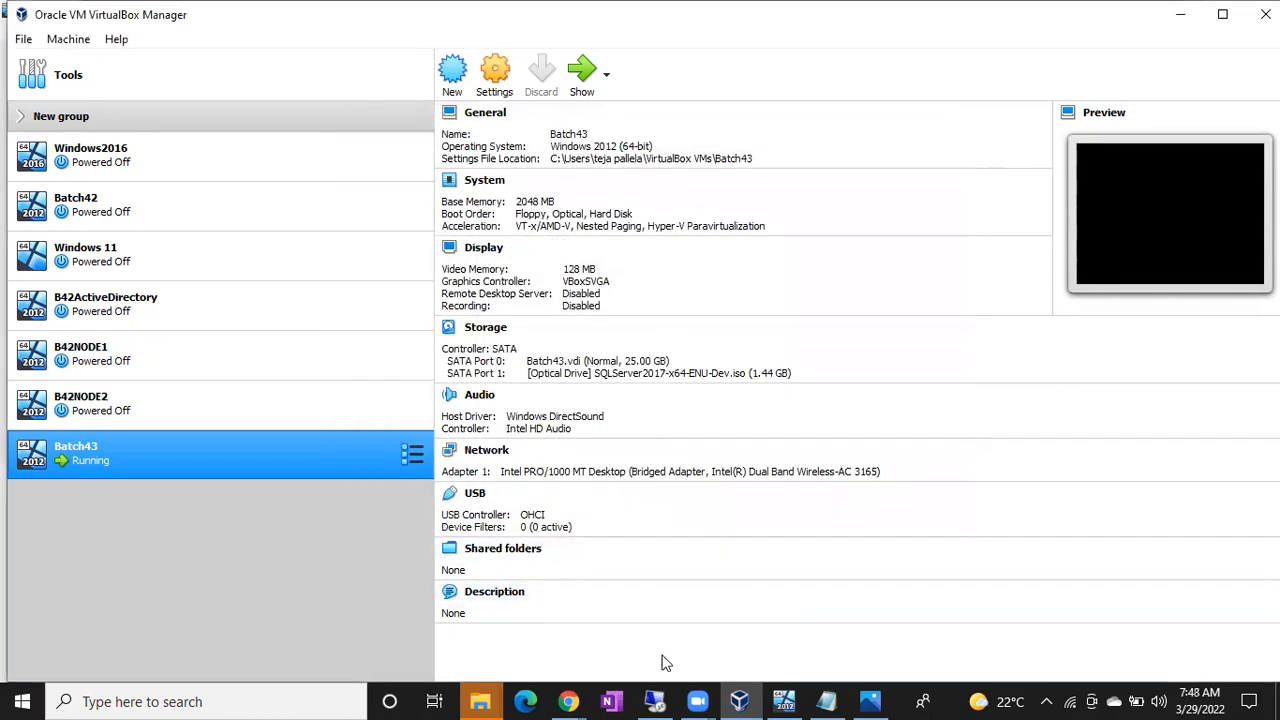
# - Switch to the remote desktop session at 192.168.1.5, refresh This PC and open the SqlSetup_x64_ENU disc in CD Drive (D:)
pyautogui.click(660, 701)
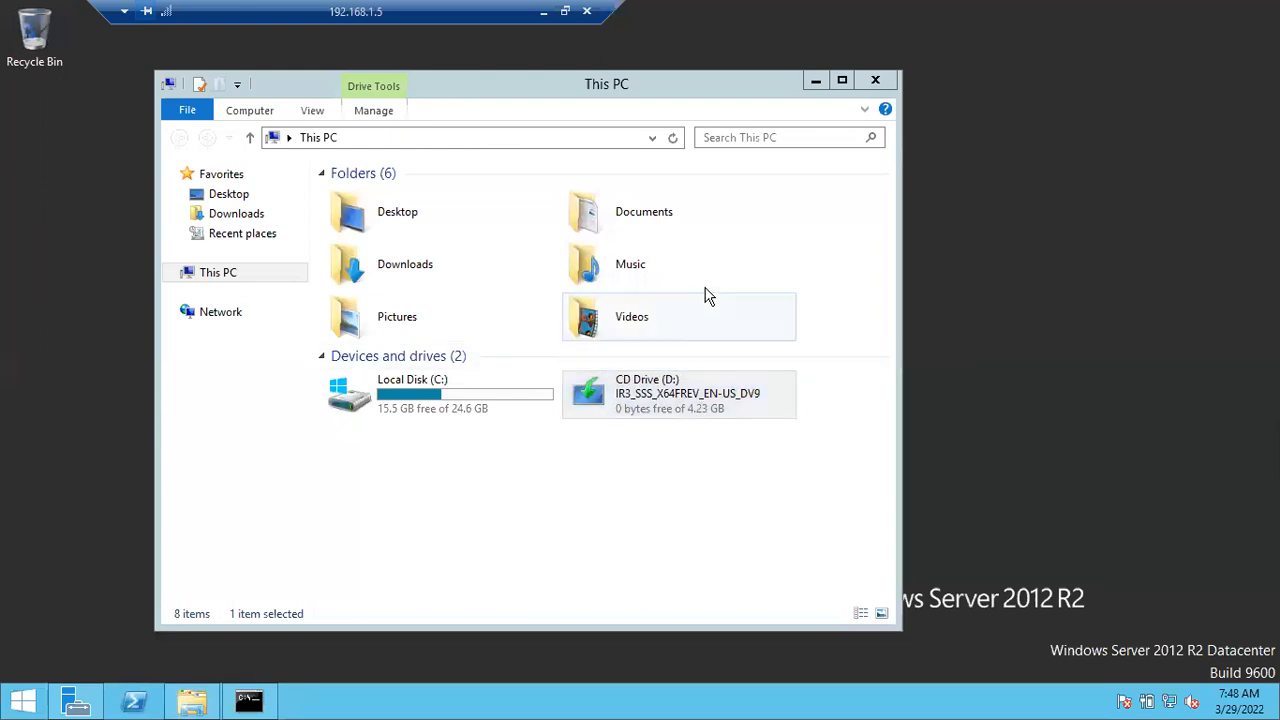
pyautogui.click(676, 143)
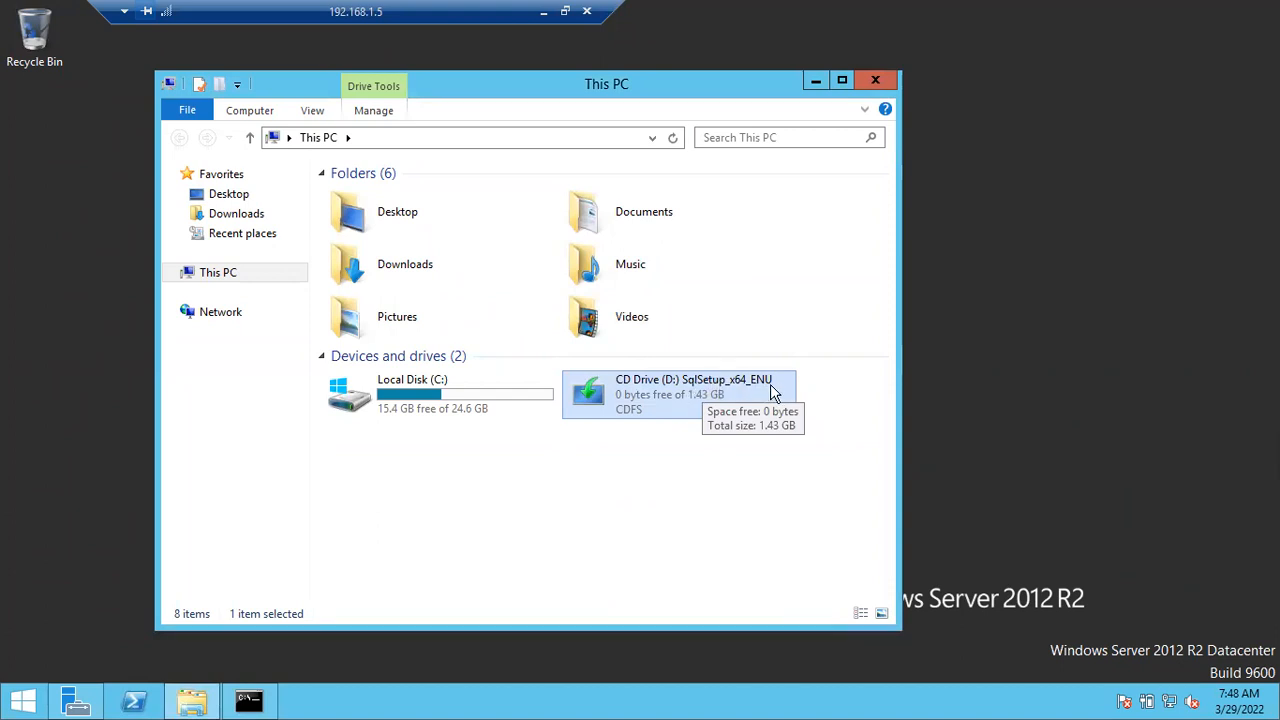
pyautogui.rightClick(660, 402)
pyautogui.click(704, 410)
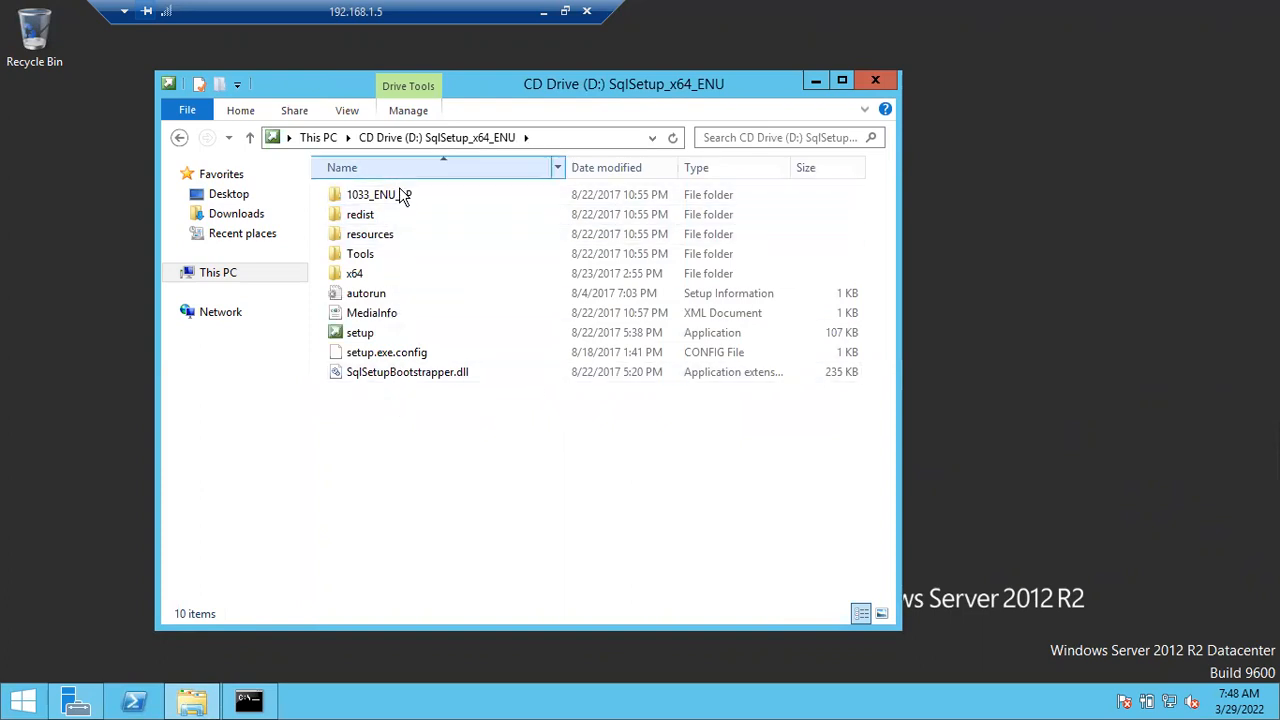
# - Launch the setup application on the SqlSetup_x64_ENU disc as administrator
pyautogui.click(371, 330)
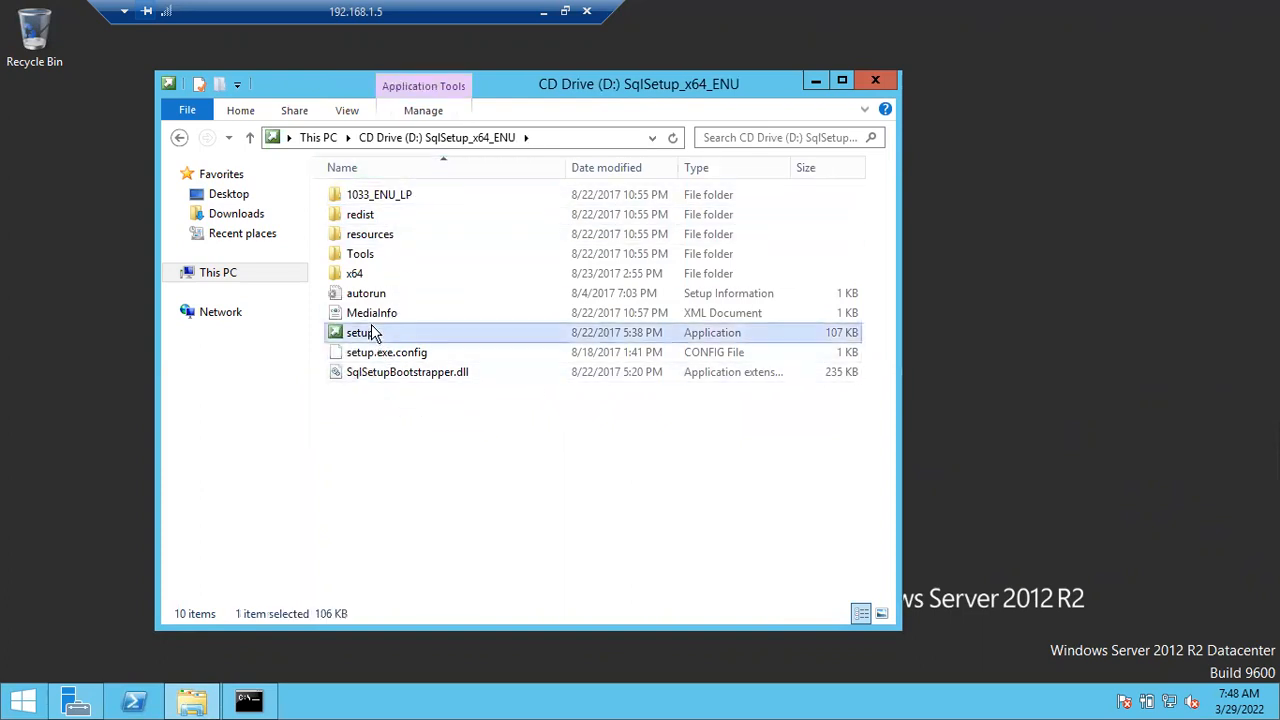
pyautogui.rightClick(401, 333)
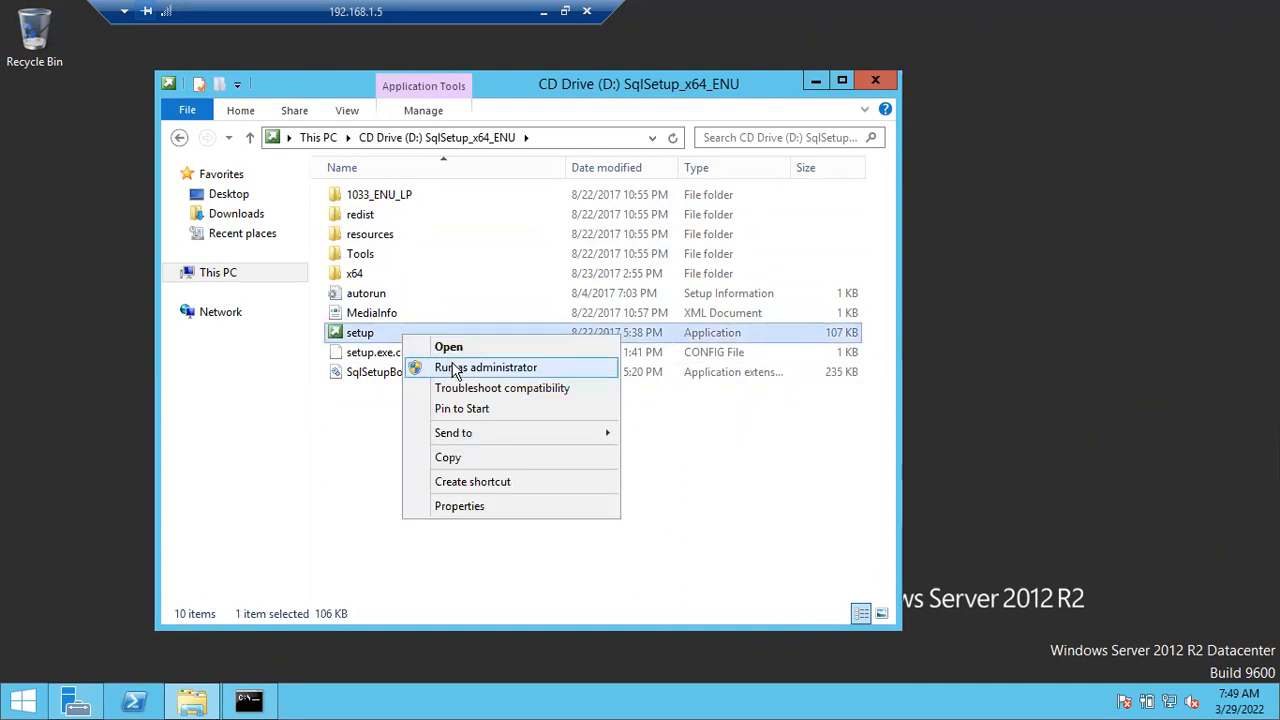
pyautogui.click(458, 372)
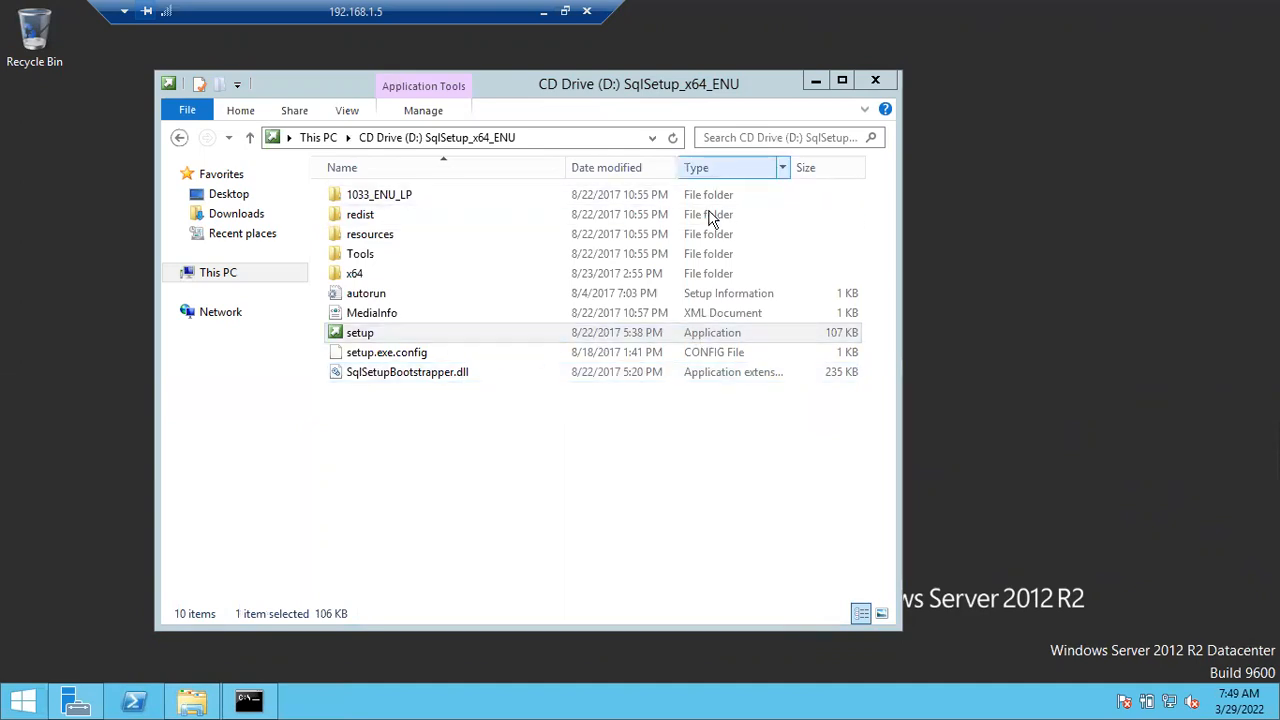
pyautogui.doubleClick(710, 337)
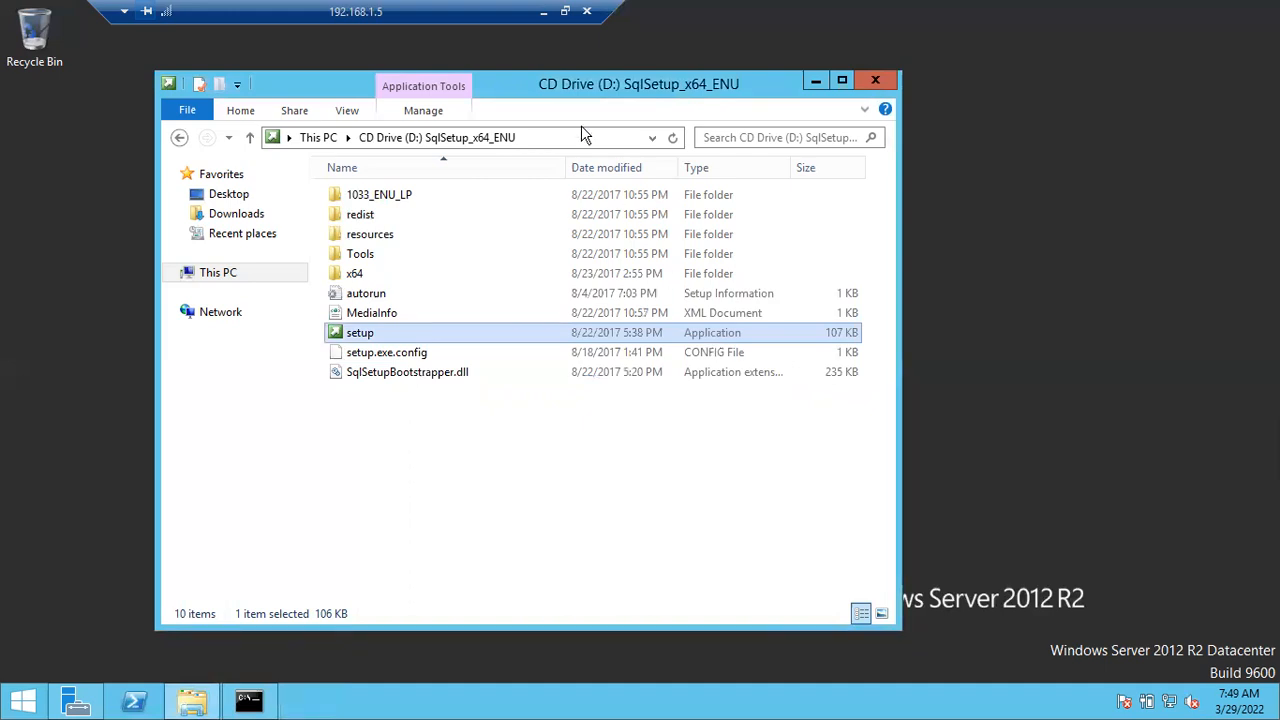
# - On the host desktop, compare the actions offered for the Oracle VM VirtualBox and Telegram shortcuts, Desktop 0203 folder and Performance Checkins file, checking for Run as administrator
pyautogui.click(543, 12)
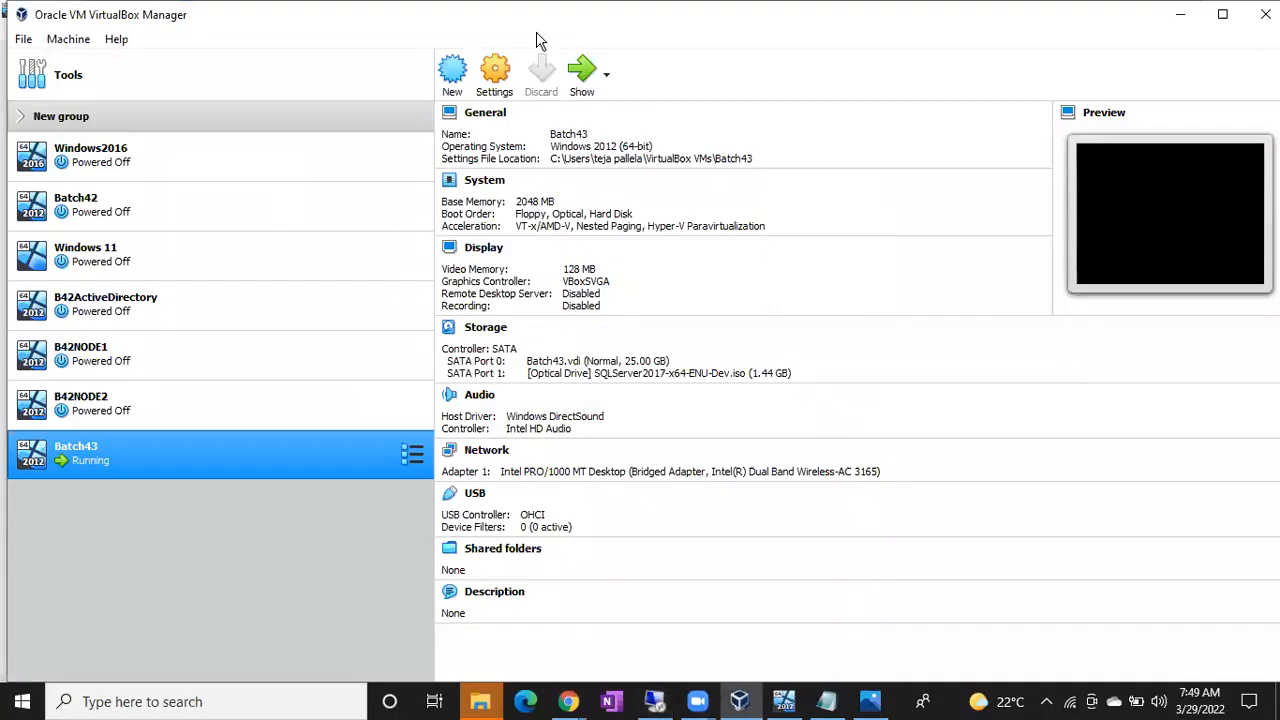
pyautogui.click(1278, 712)
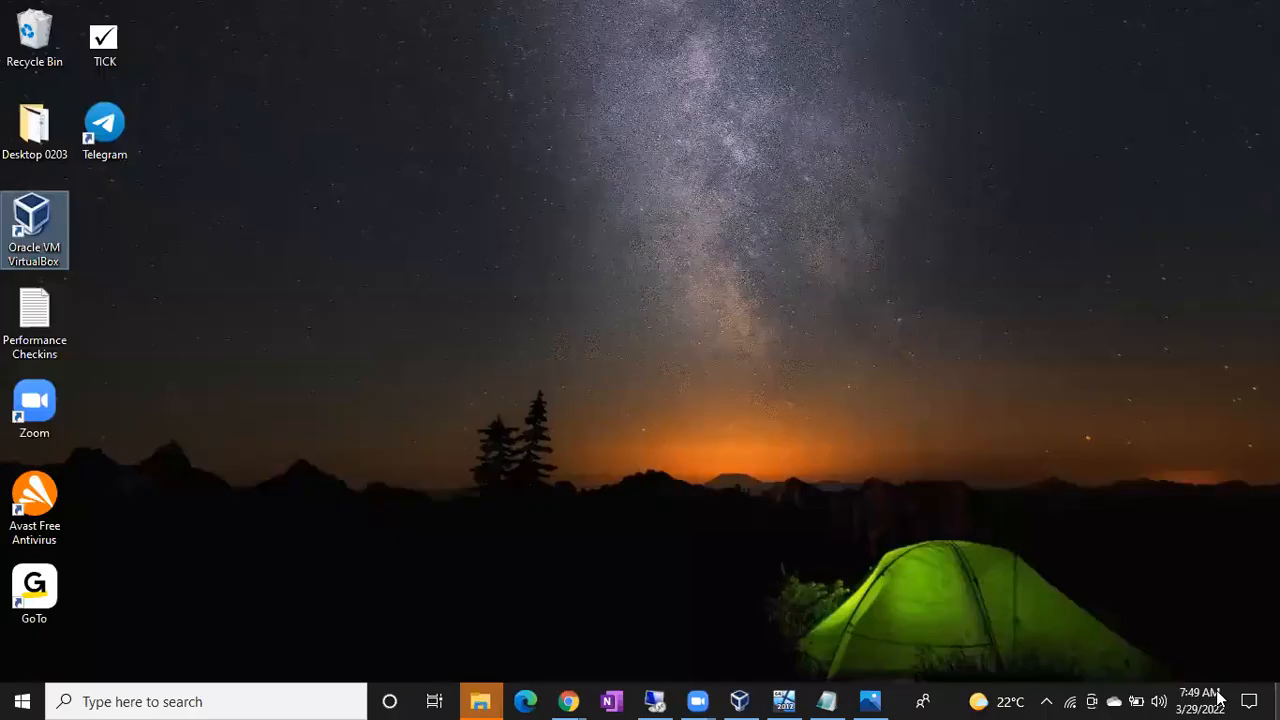
pyautogui.rightClick(64, 234)
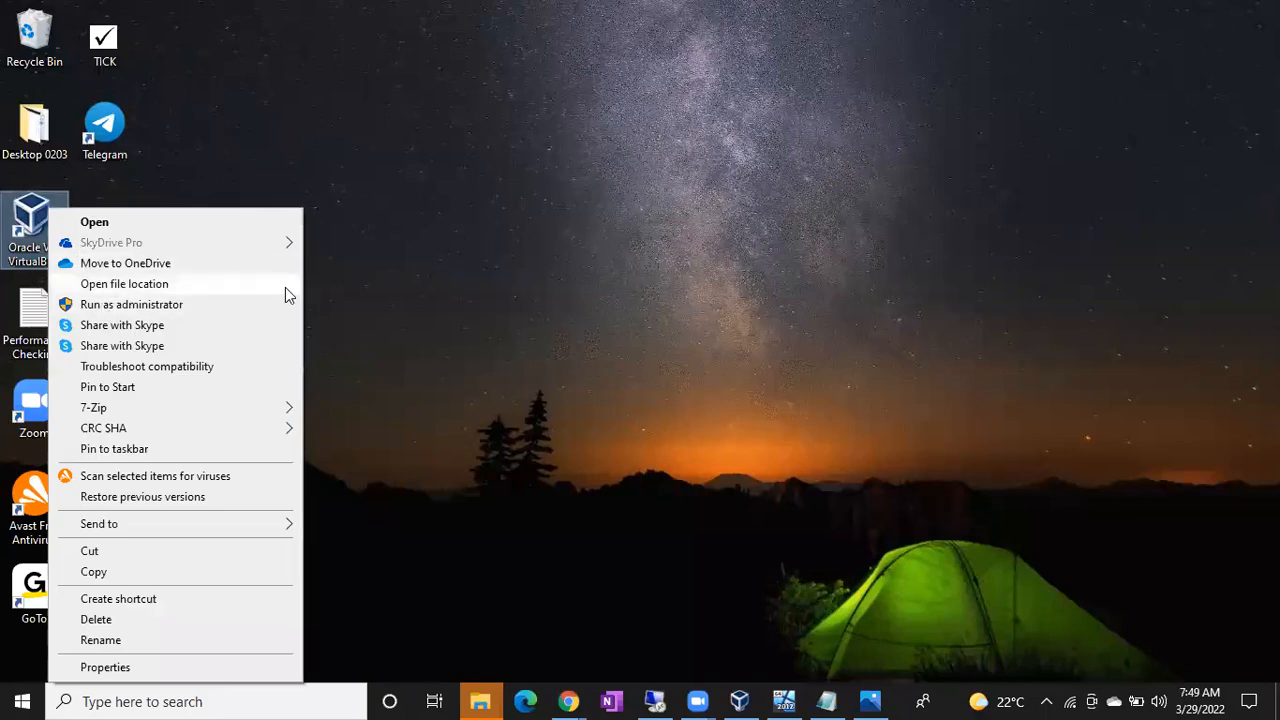
pyautogui.click(397, 302)
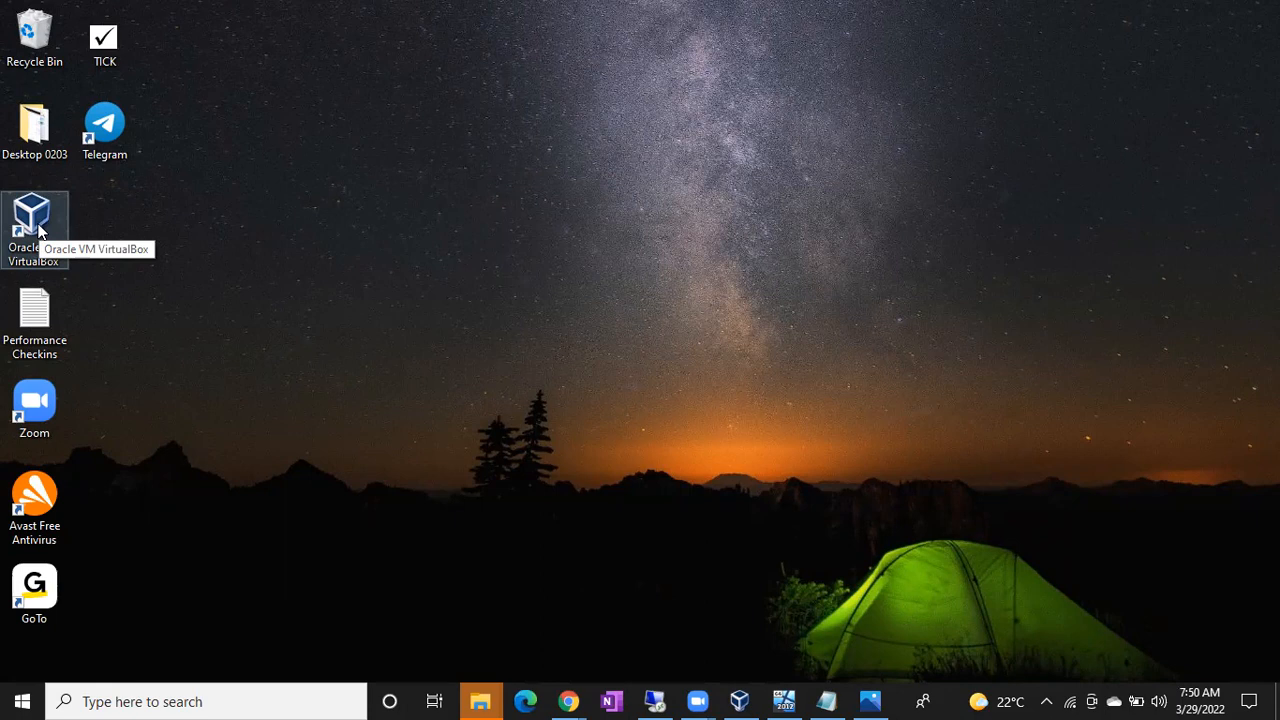
pyautogui.click(41, 117)
pyautogui.rightClick(41, 117)
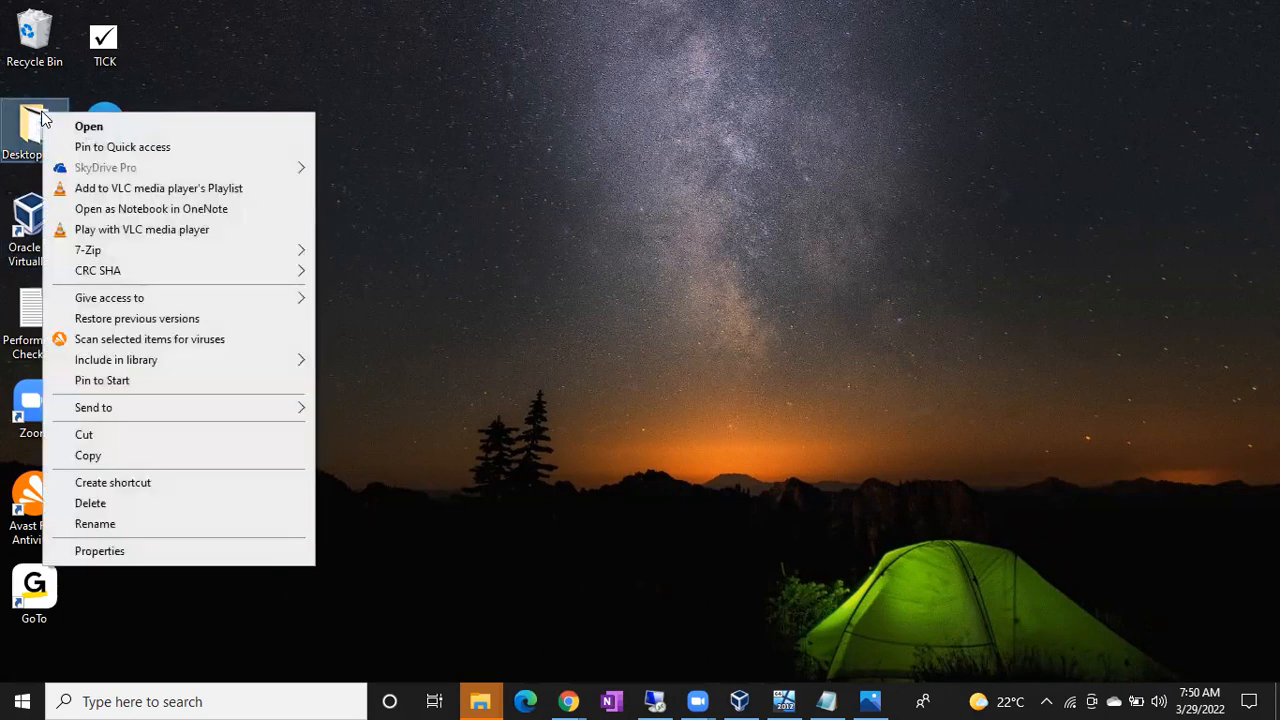
pyautogui.click(234, 80)
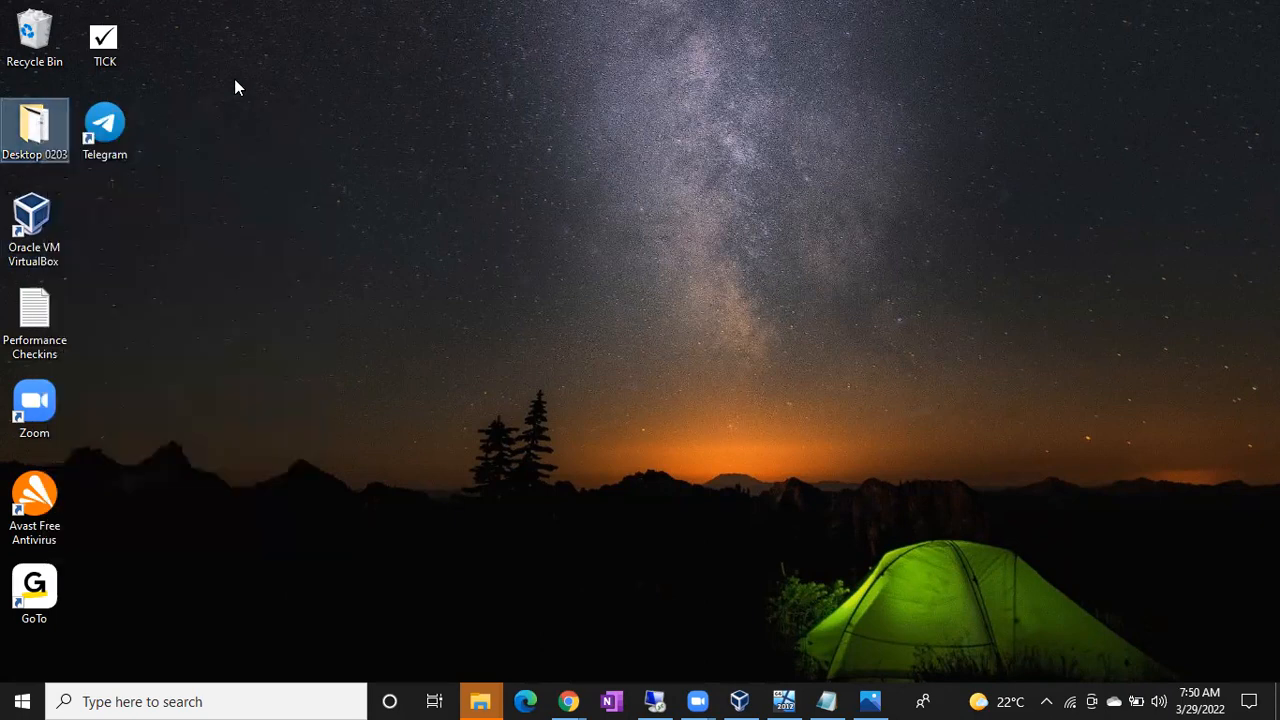
pyautogui.click(105, 122)
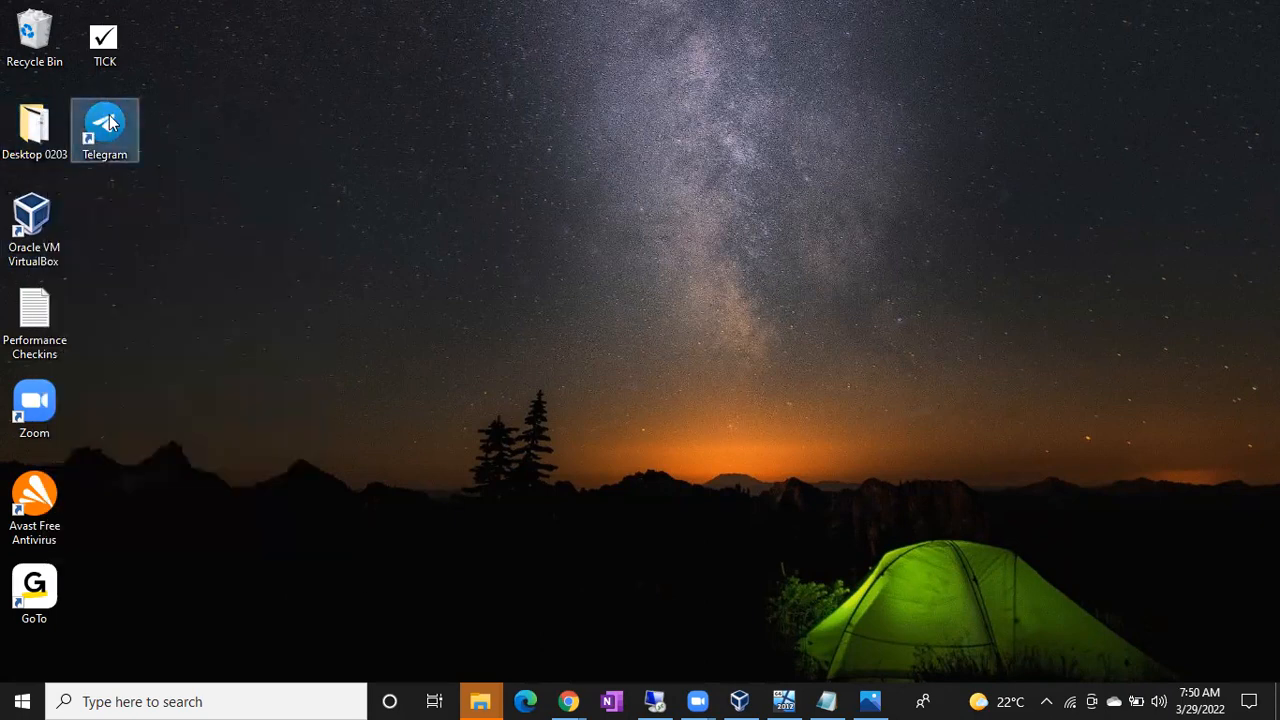
pyautogui.rightClick(108, 116)
pyautogui.click(261, 38)
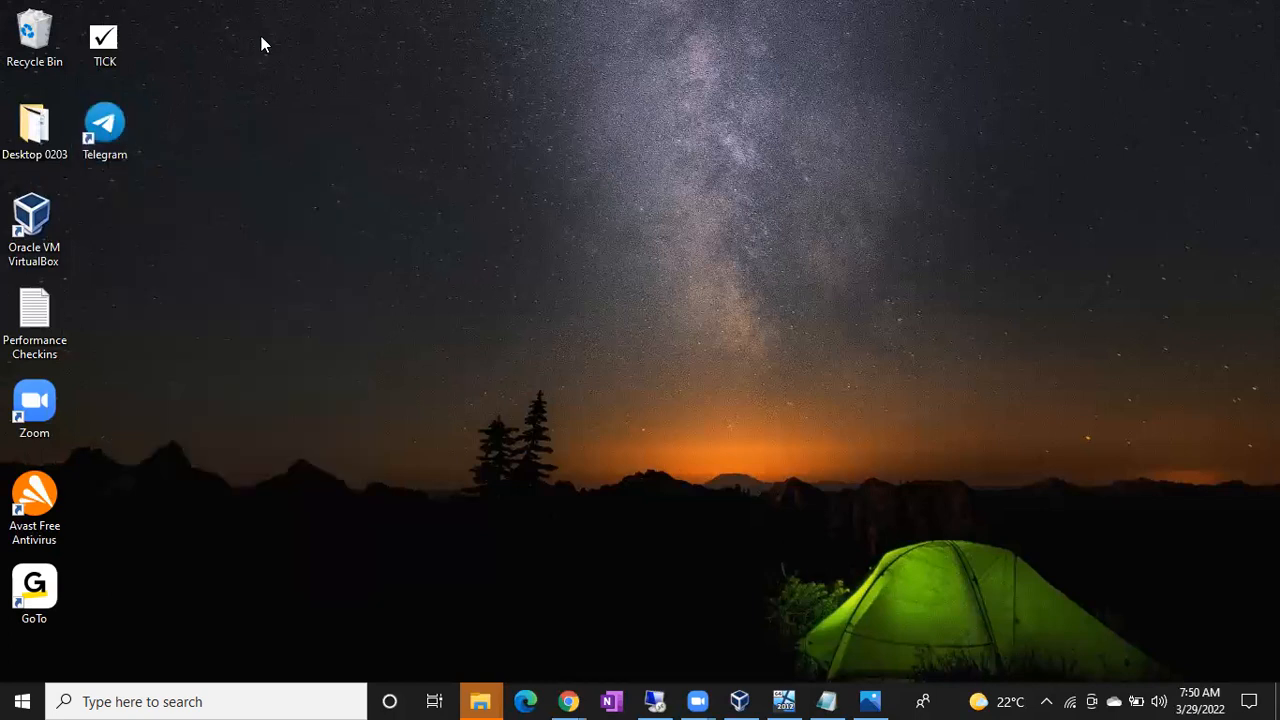
pyautogui.rightClick(31, 318)
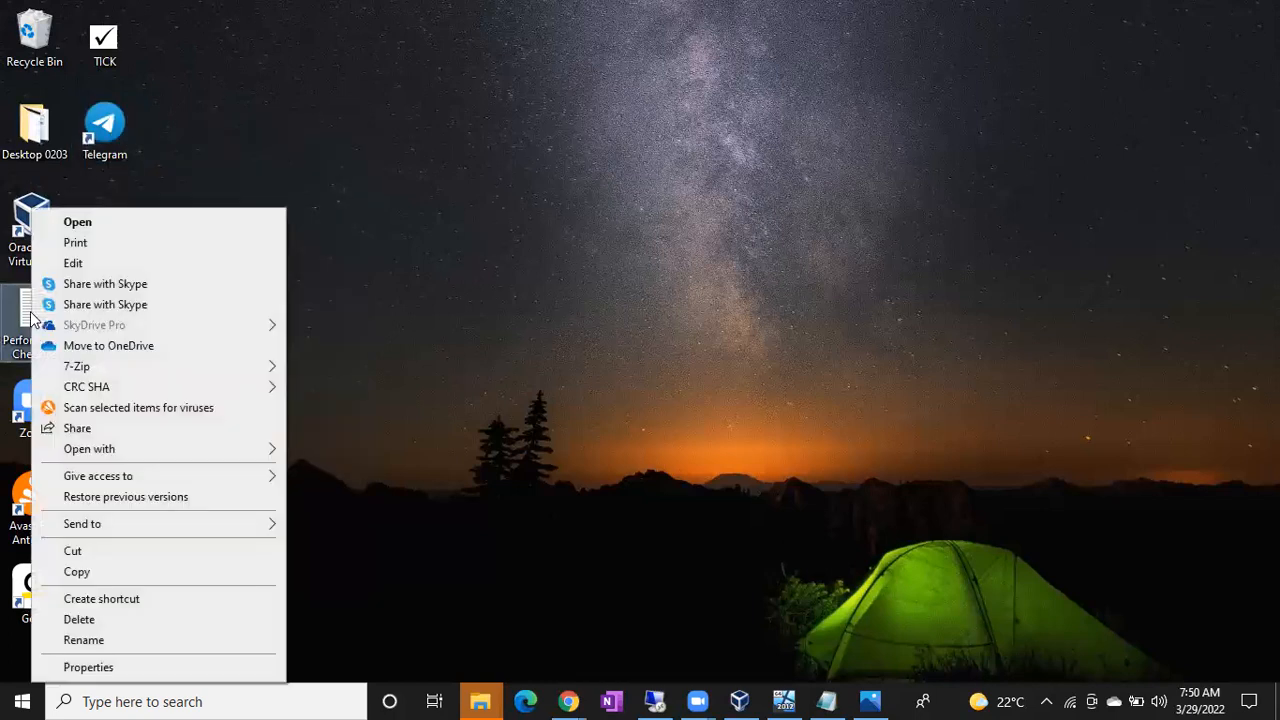
pyautogui.click(457, 127)
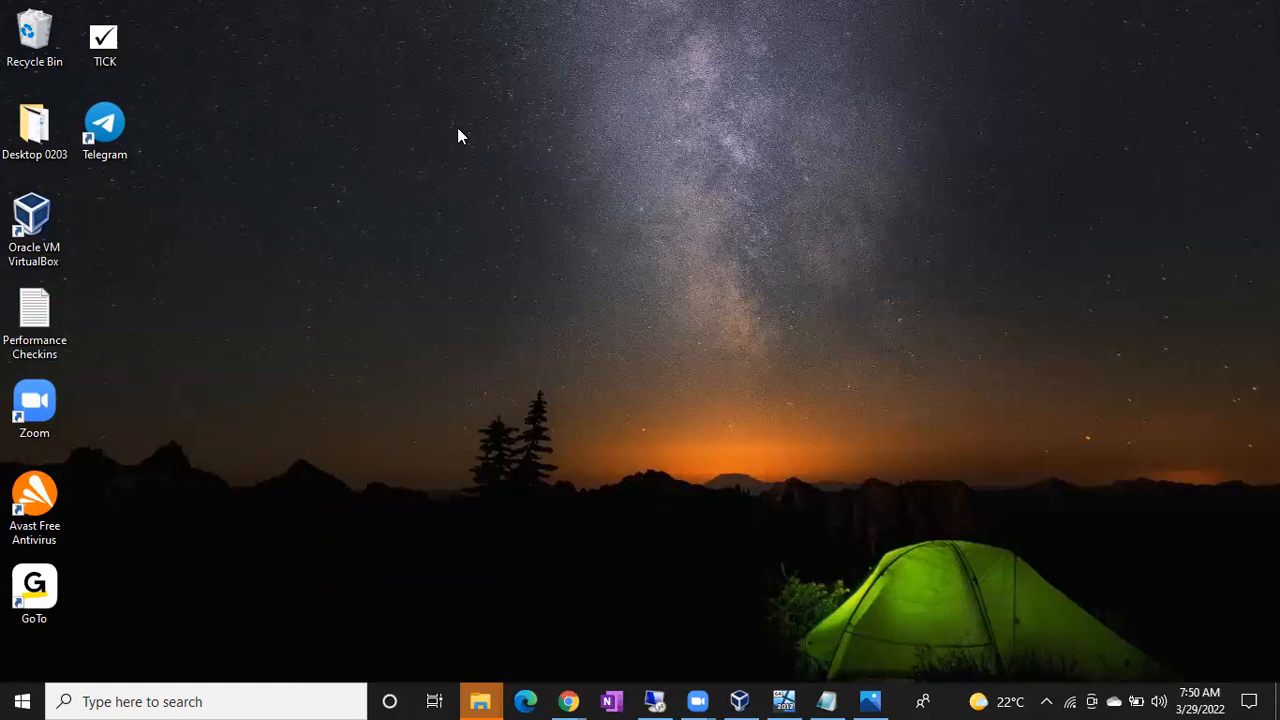
pyautogui.click(34, 228)
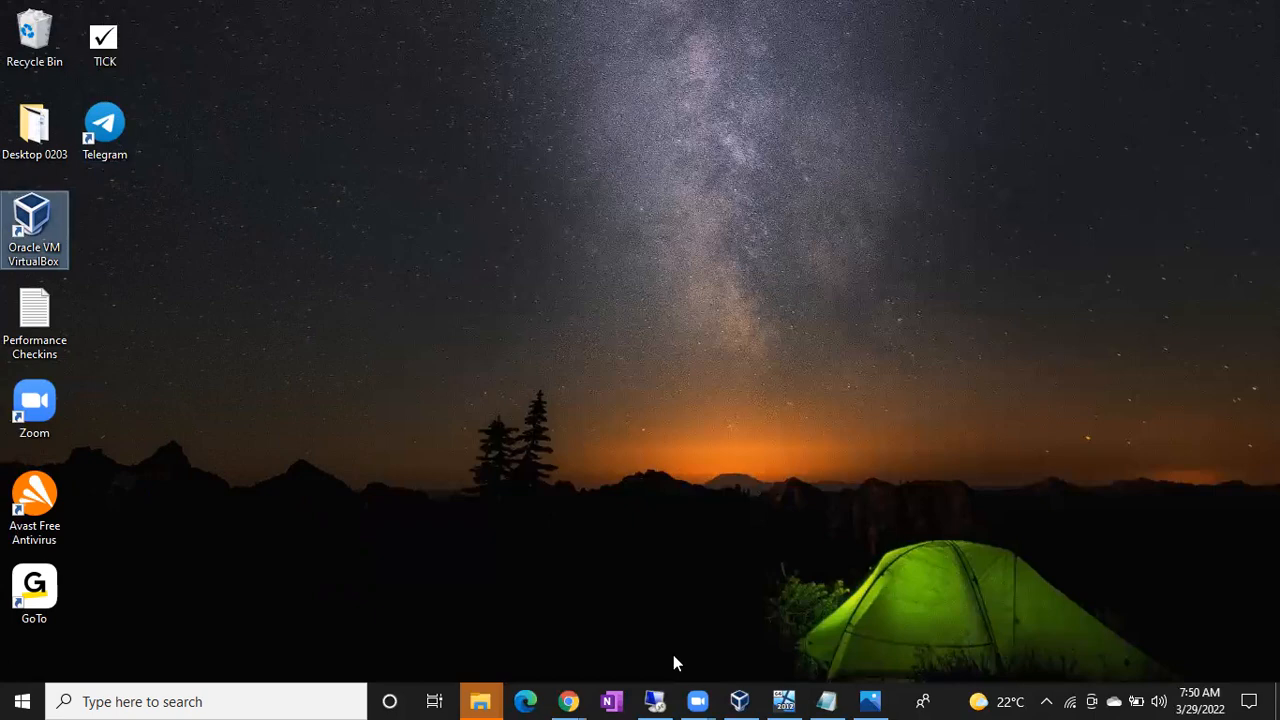
# - Switch back to the remote session, move the SQL Server Installation Center window to mid-desktop and open its Hardware and Software Requirements page
pyautogui.click(655, 701)
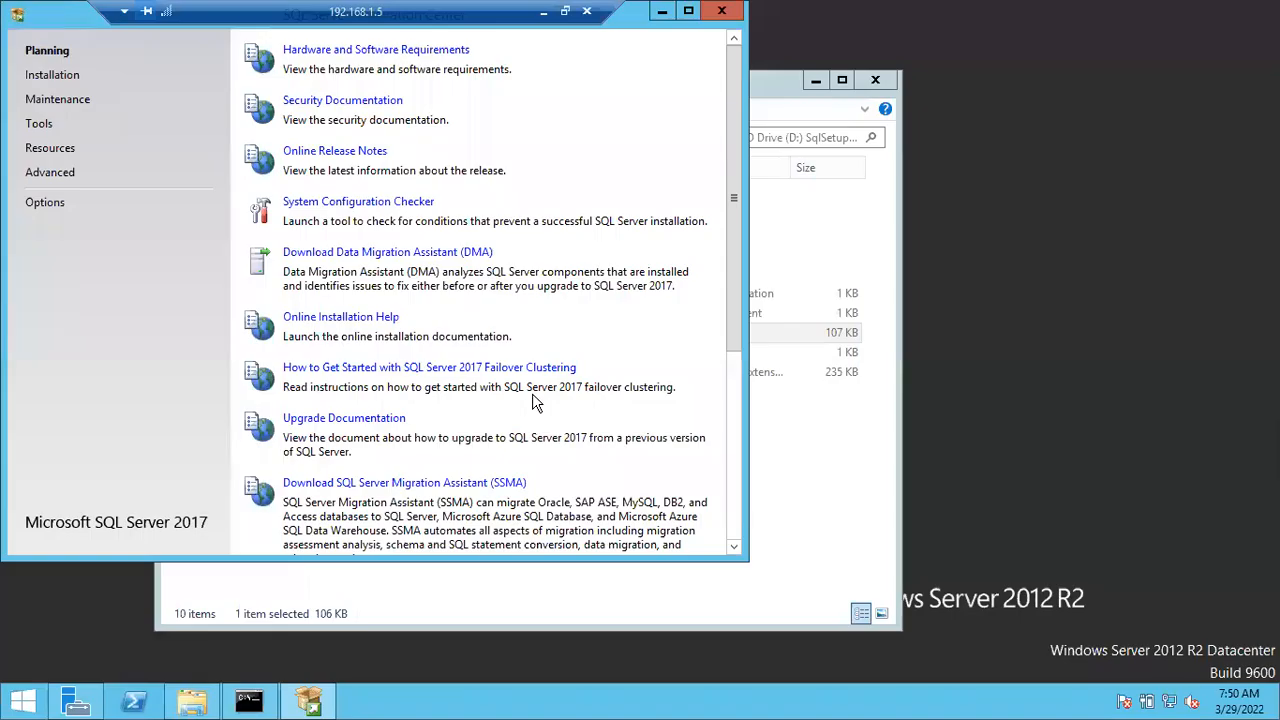
pyautogui.moveTo(155, 121); pyautogui.dragTo(219, 168)
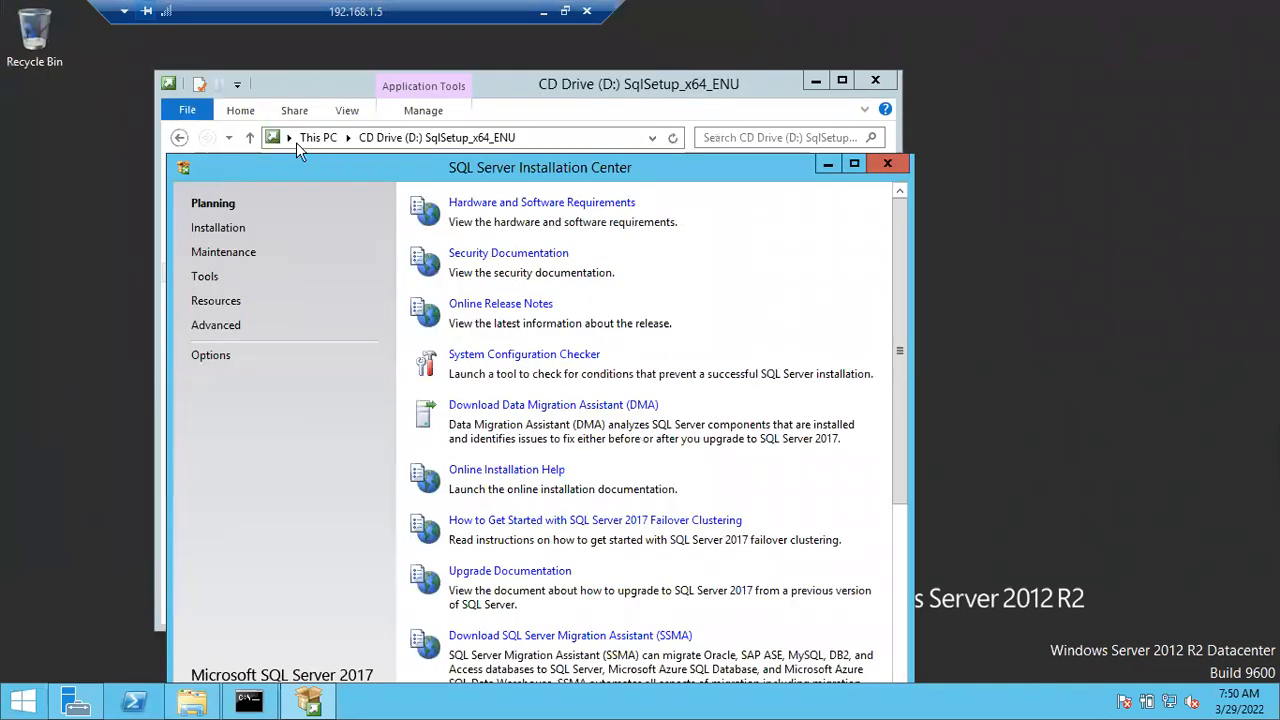
pyautogui.moveTo(429, 164); pyautogui.dragTo(518, 107)
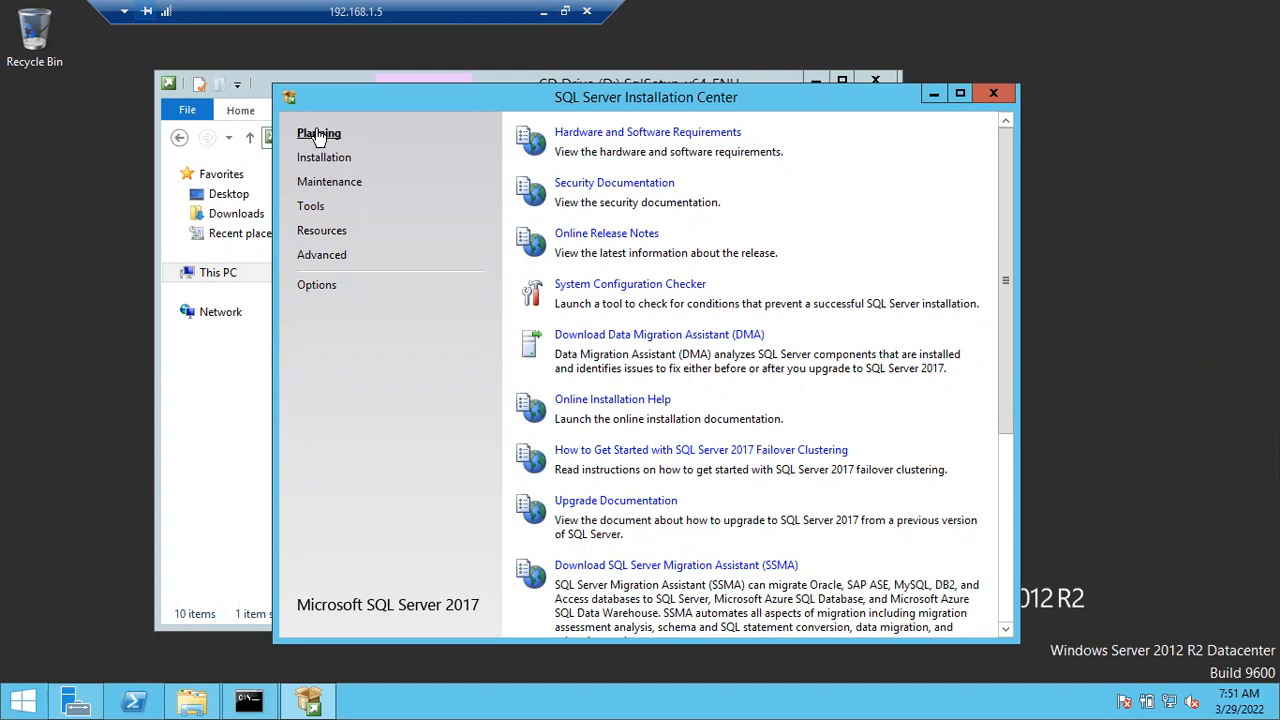
pyautogui.click(592, 134)
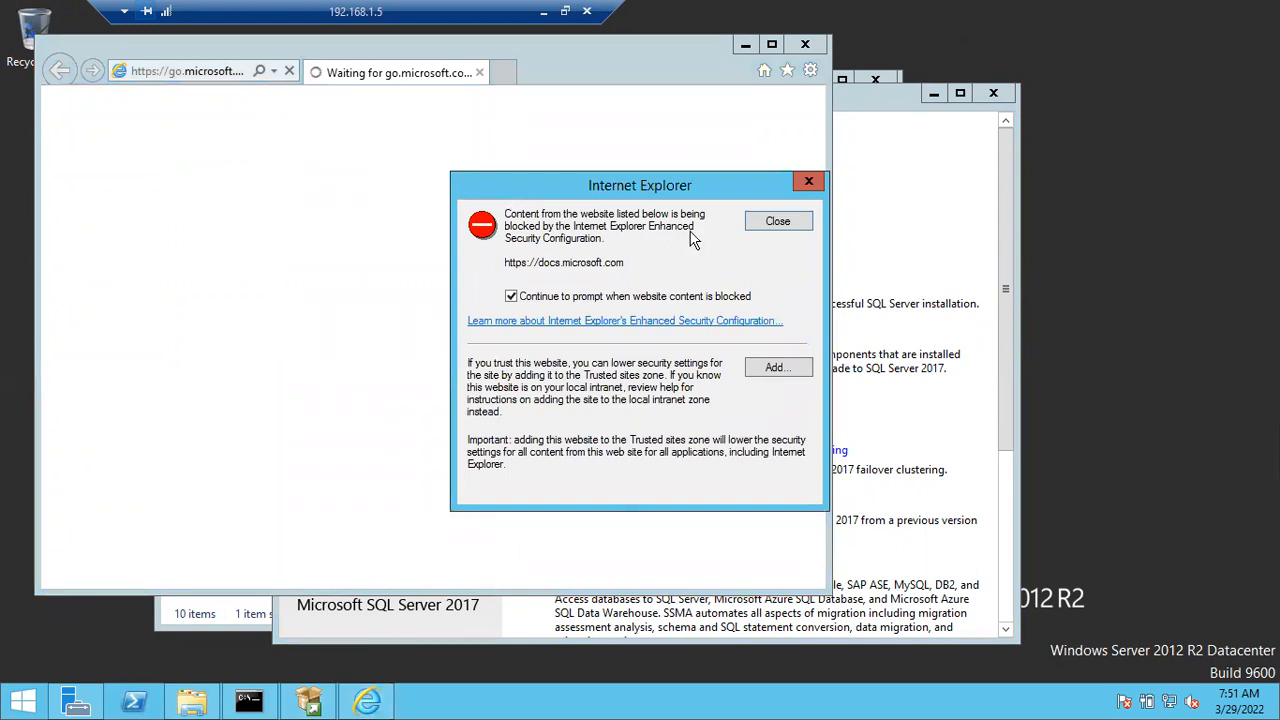
pyautogui.click(780, 365)
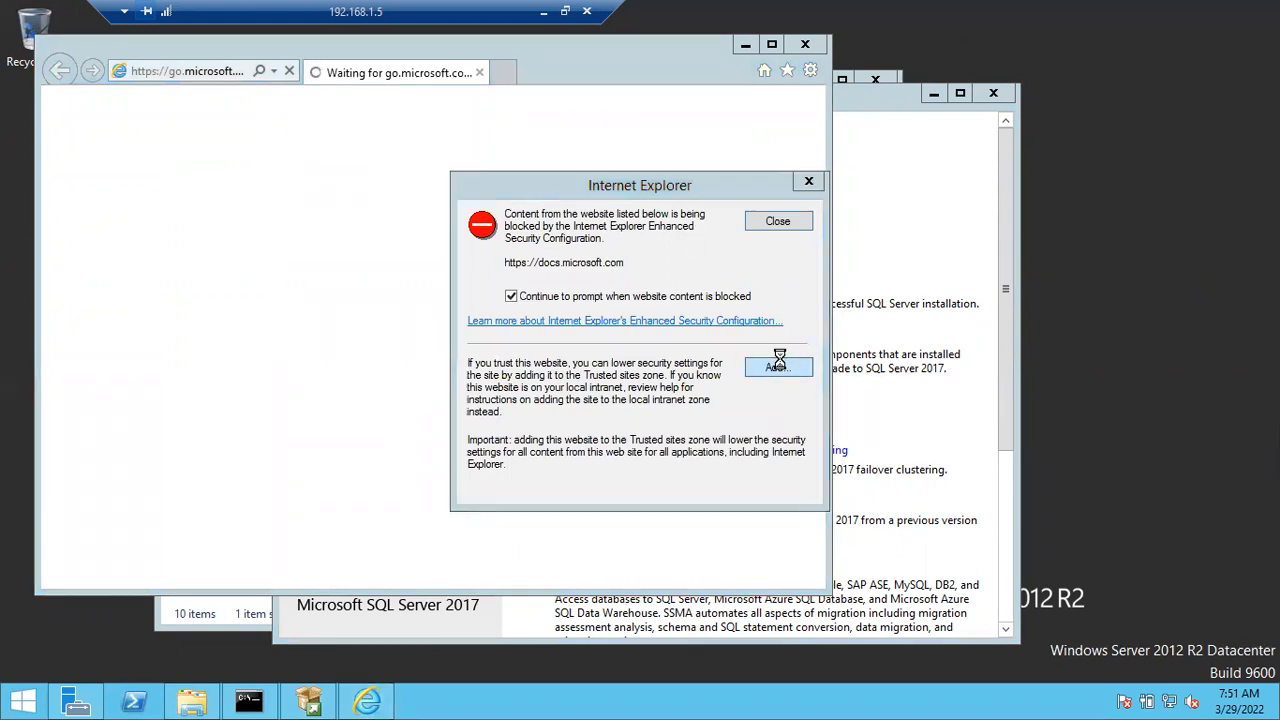
pyautogui.click(770, 330)
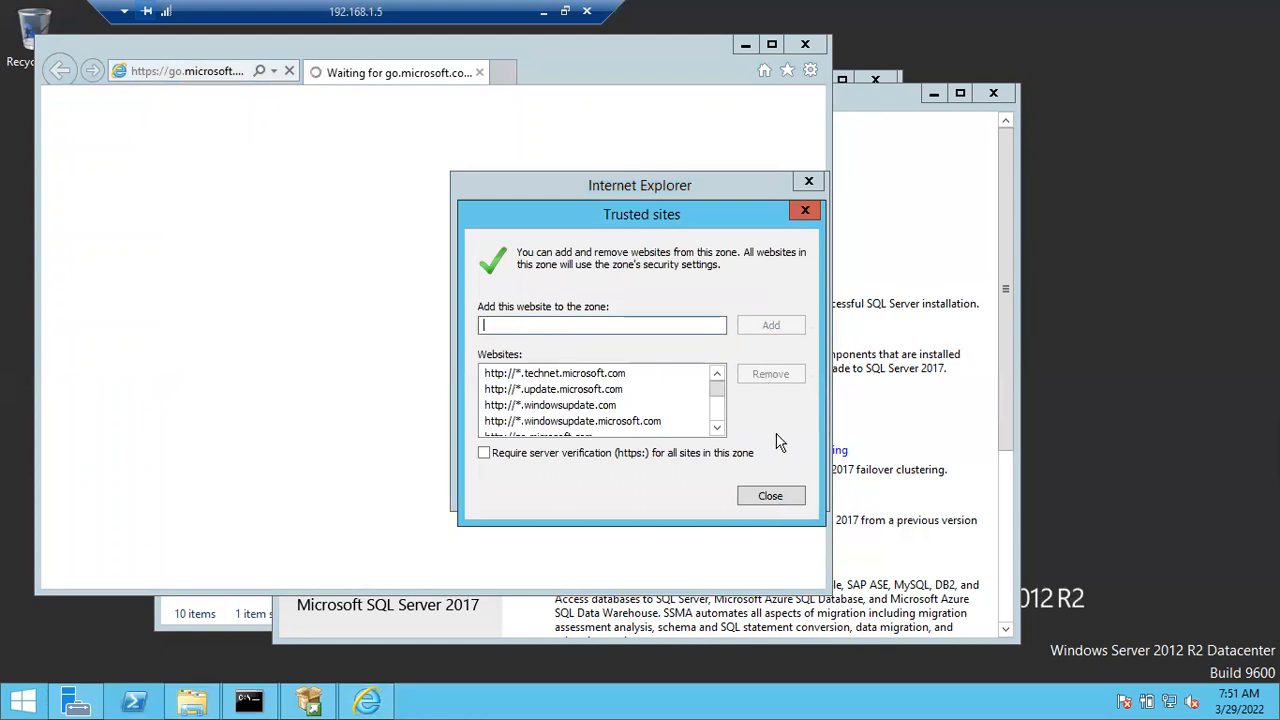
pyautogui.click(770, 495)
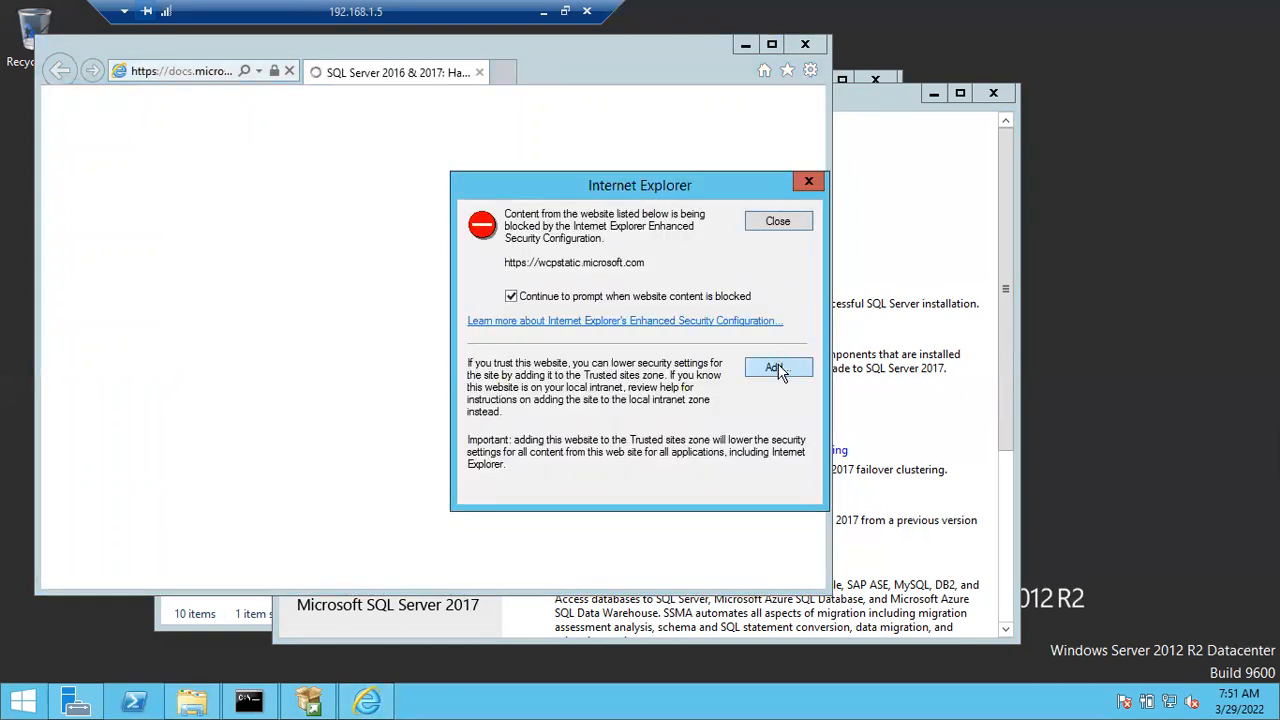
pyautogui.click(778, 368)
pyautogui.click(771, 328)
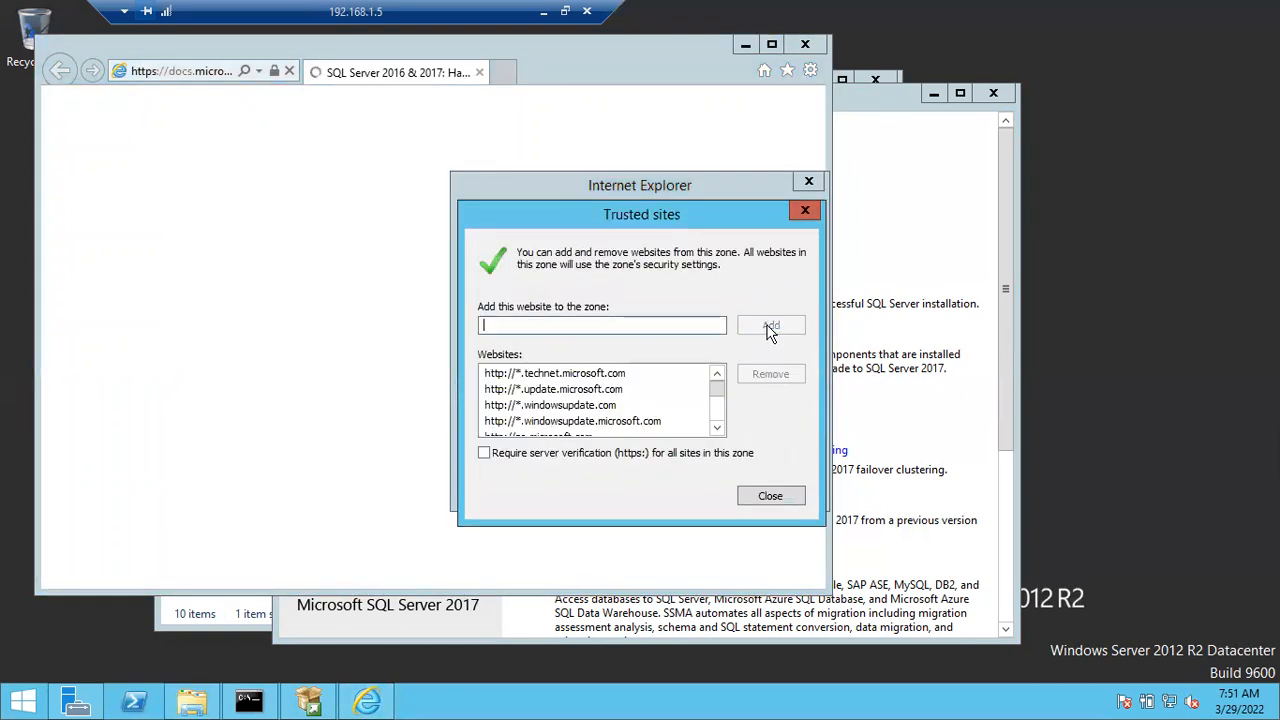
pyautogui.click(770, 498)
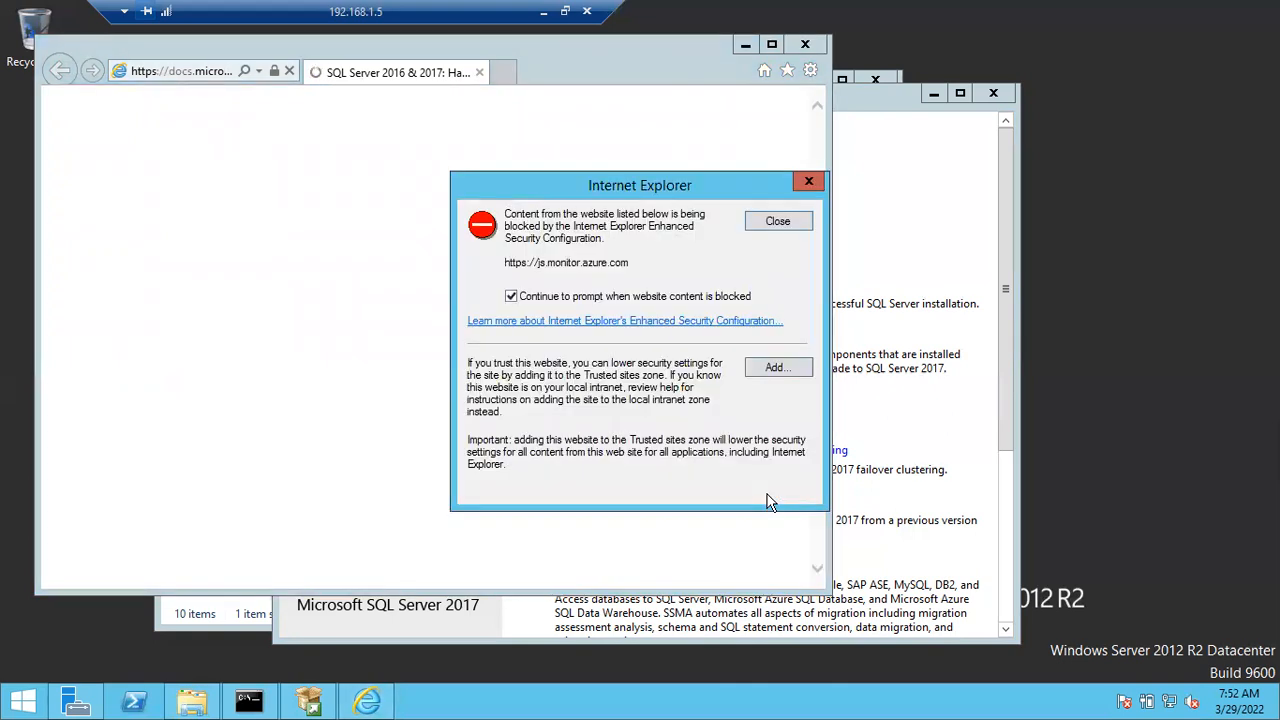
pyautogui.click(805, 367)
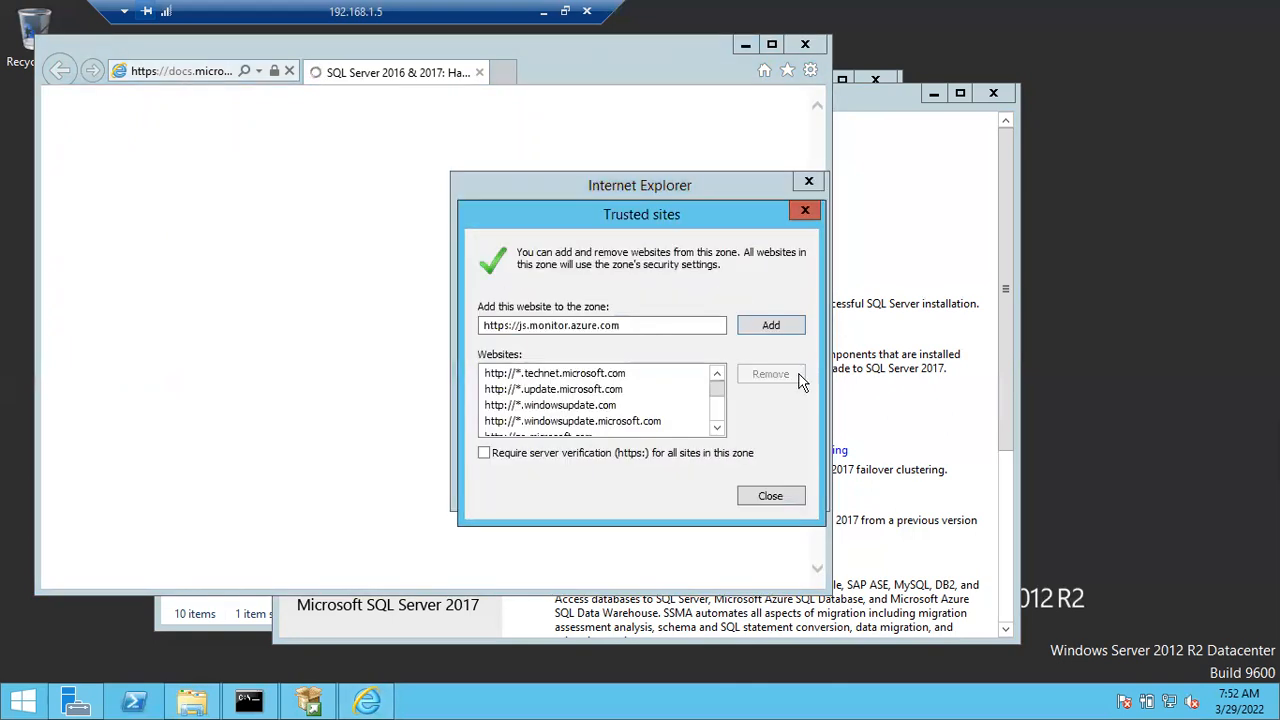
pyautogui.click(757, 338)
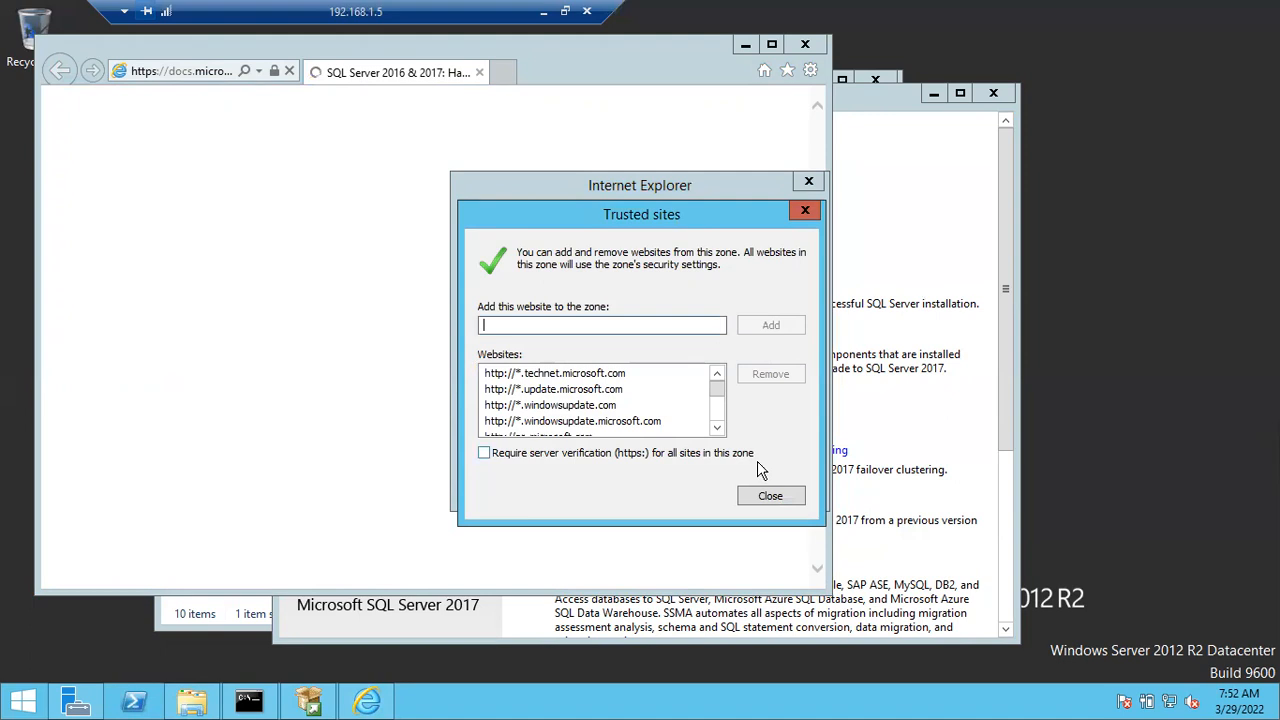
pyautogui.click(761, 501)
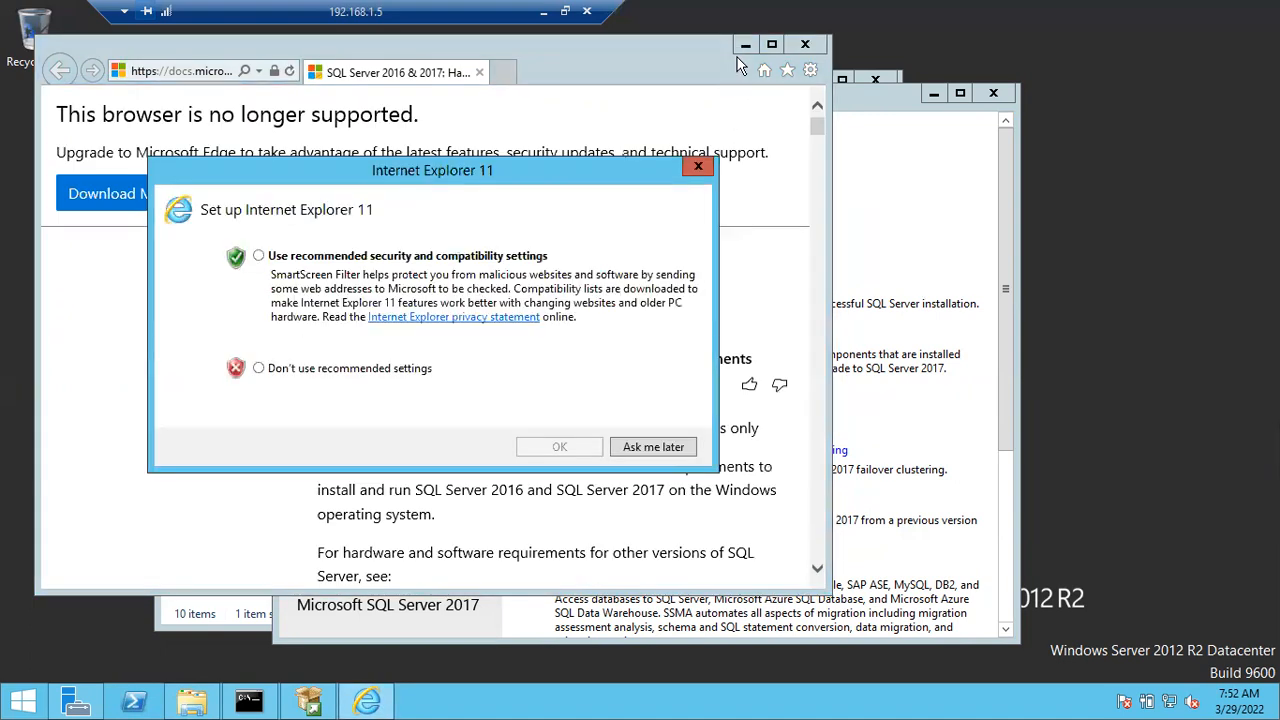
# - Postpone the Internet Explorer 11 setup and examine the minimum and recommended memory for Express and all other SQL Server editions
pyautogui.click(660, 447)
pyautogui.scroll(-5, 592, 456)
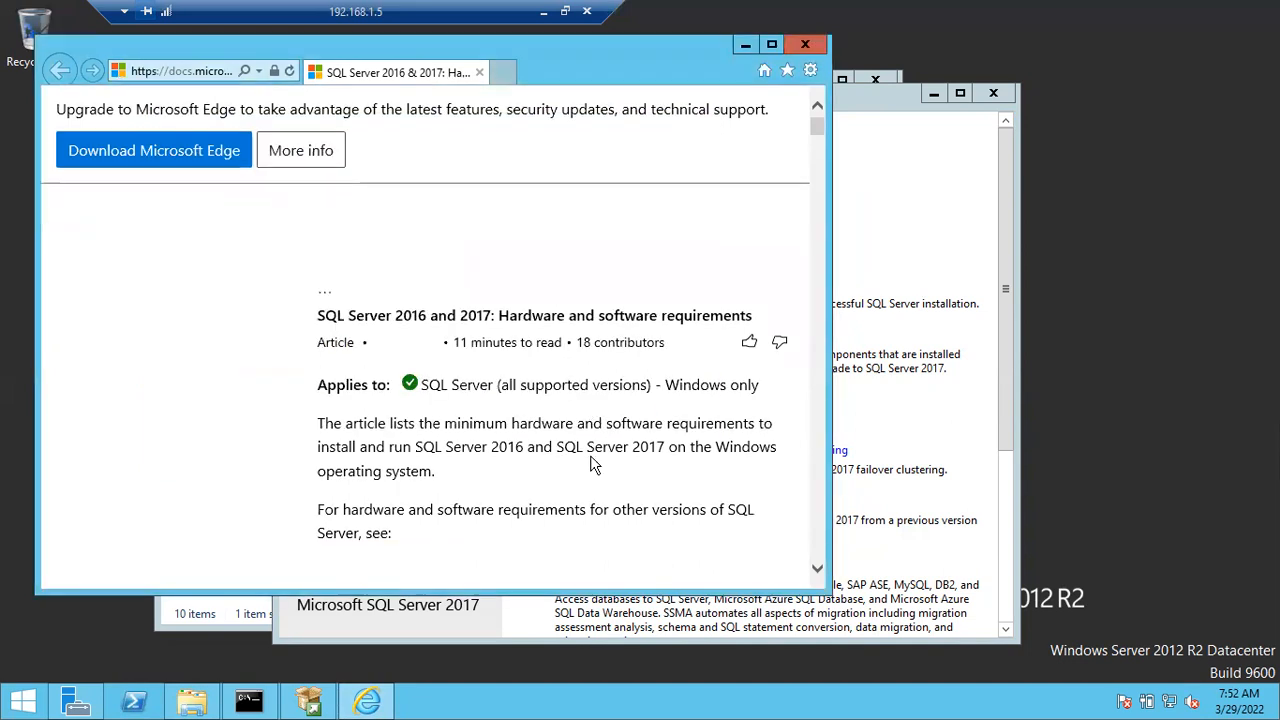
pyautogui.scroll(-5, 592, 456)
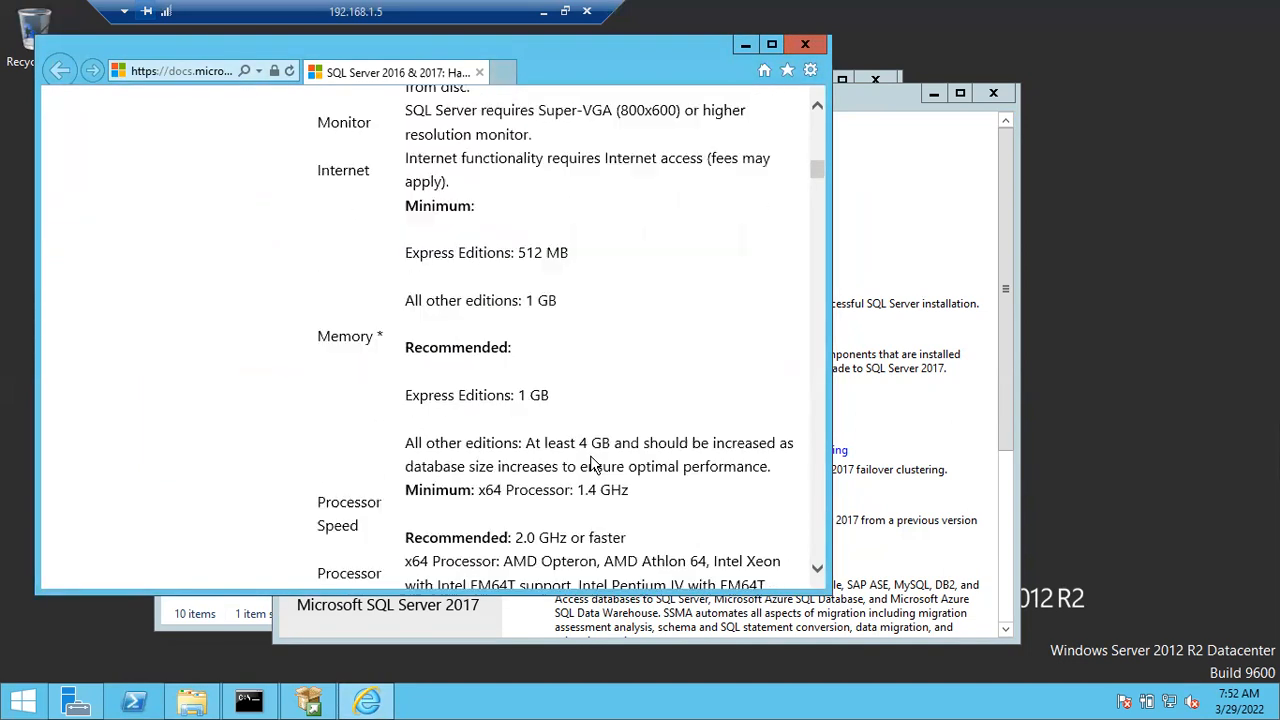
pyautogui.scroll(1, 592, 464)
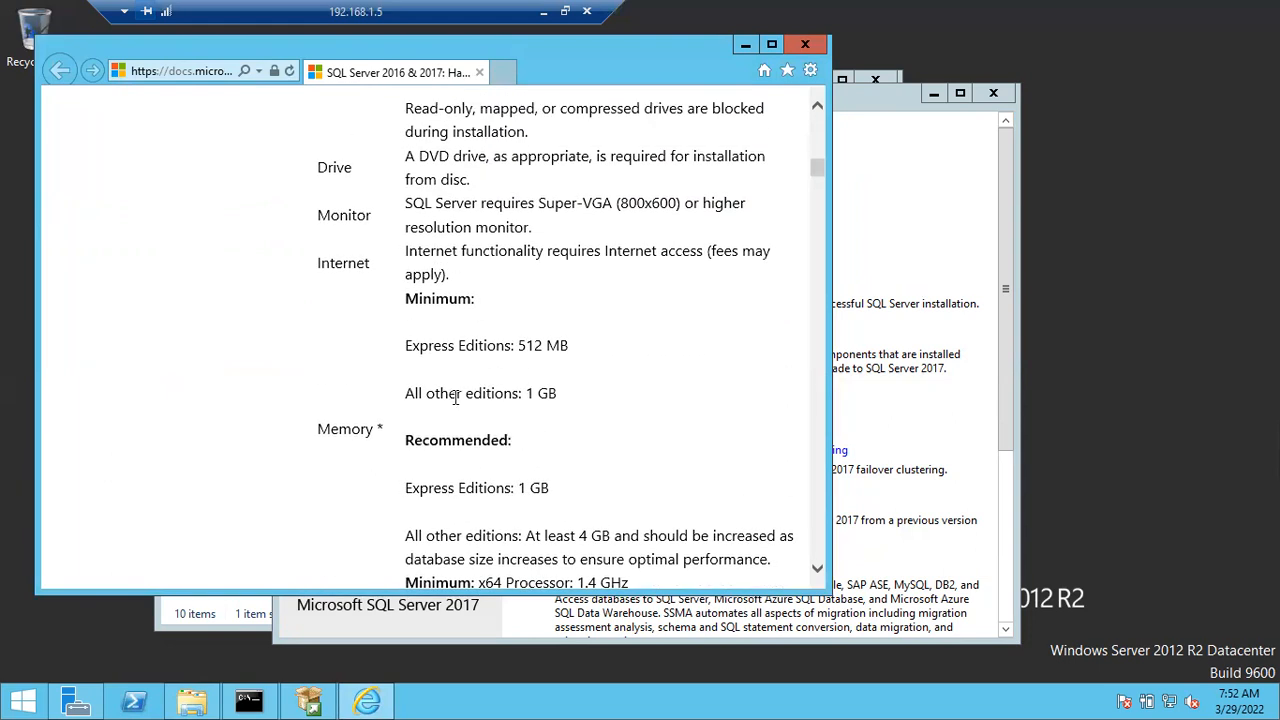
pyautogui.moveTo(430, 396); pyautogui.dragTo(508, 400)
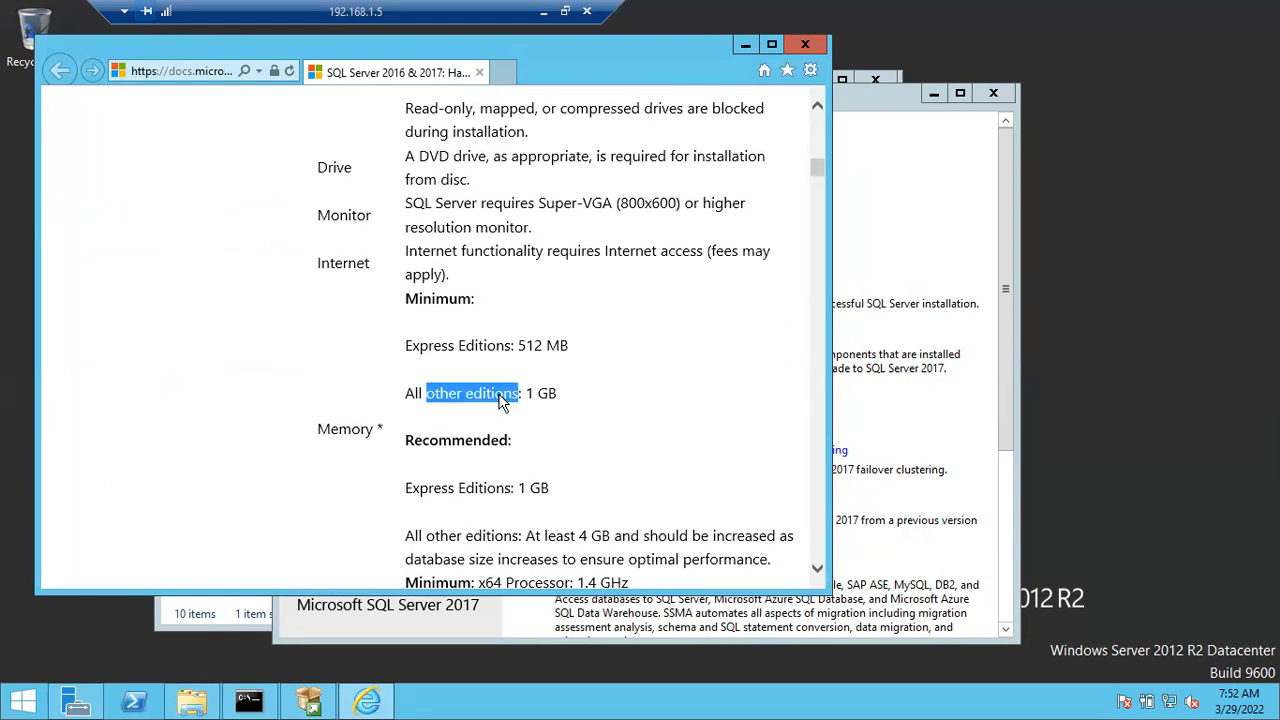
pyautogui.click(476, 347)
pyautogui.moveTo(476, 347); pyautogui.dragTo(545, 347)
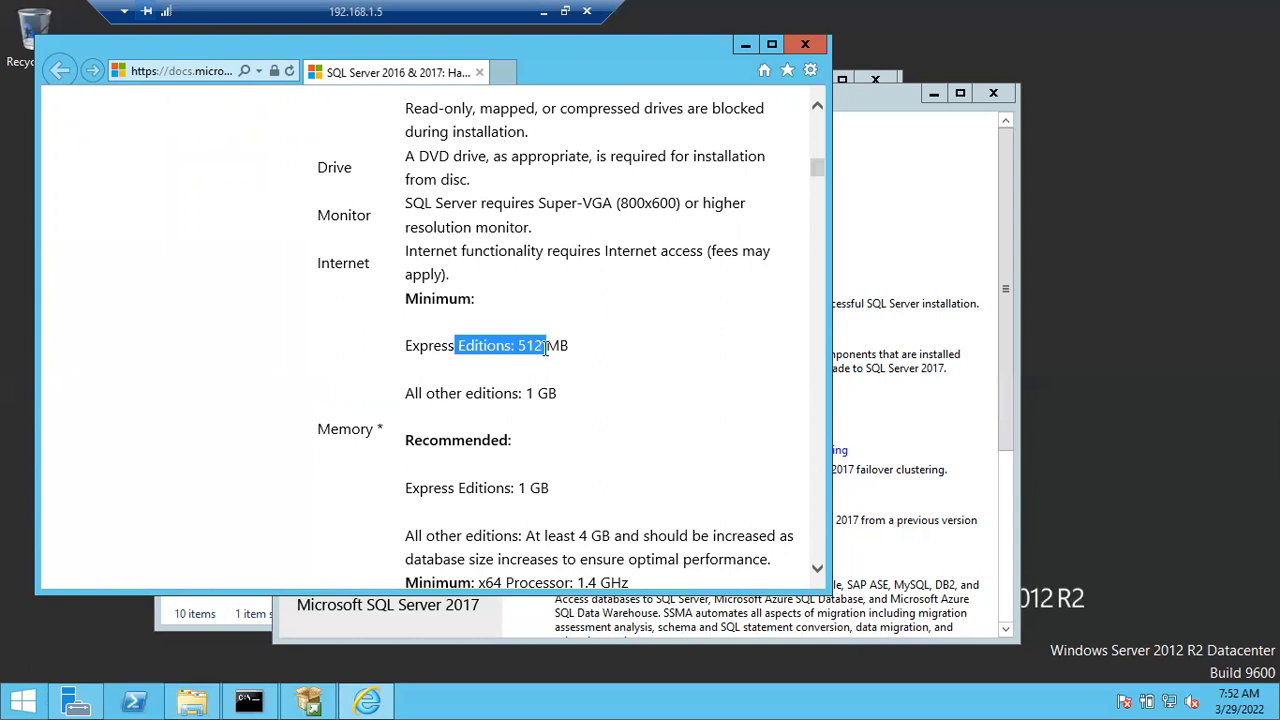
pyautogui.click(549, 348)
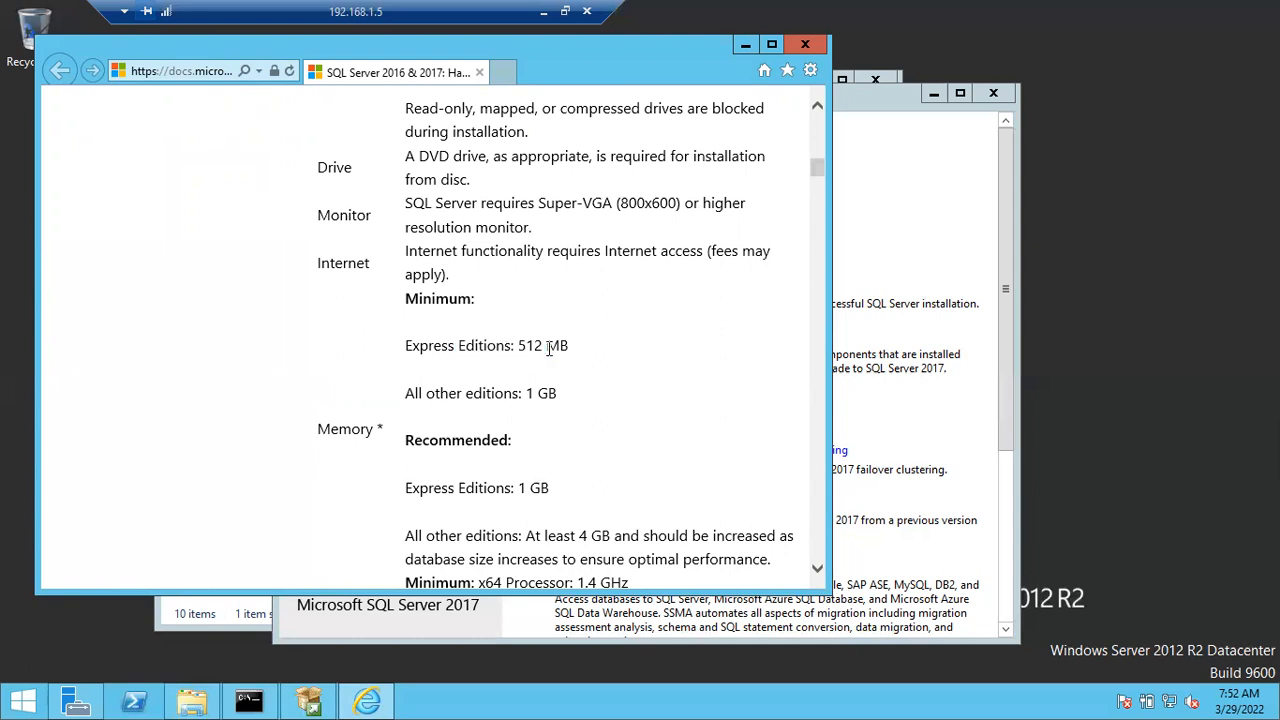
pyautogui.scroll(-1, 549, 348)
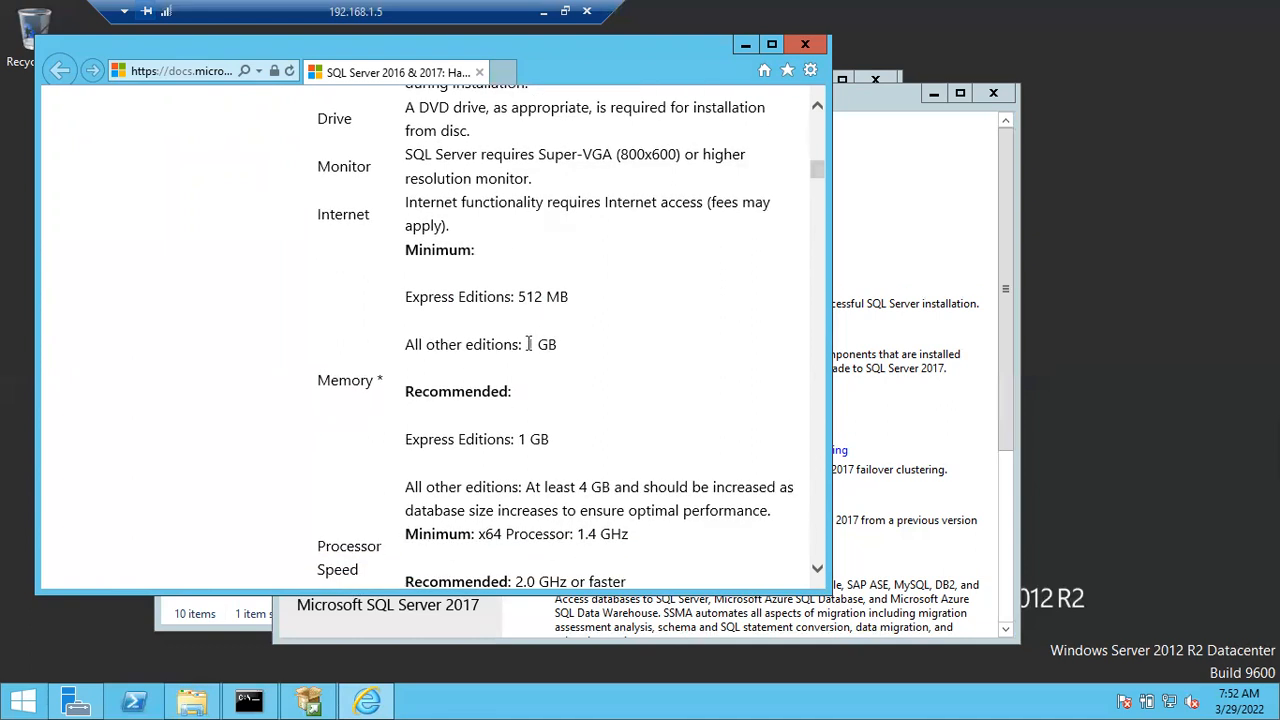
pyautogui.moveTo(528, 344); pyautogui.dragTo(560, 348)
pyautogui.scroll(-2, 560, 348)
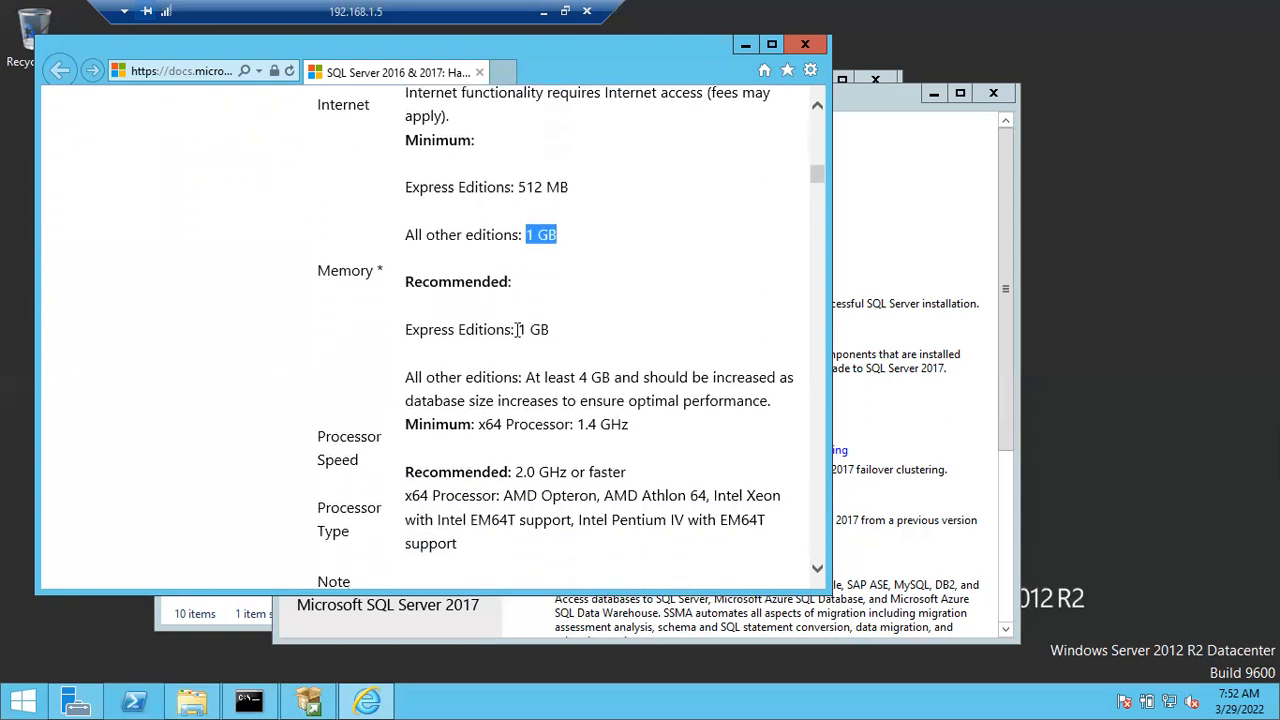
pyautogui.moveTo(518, 330); pyautogui.dragTo(556, 340)
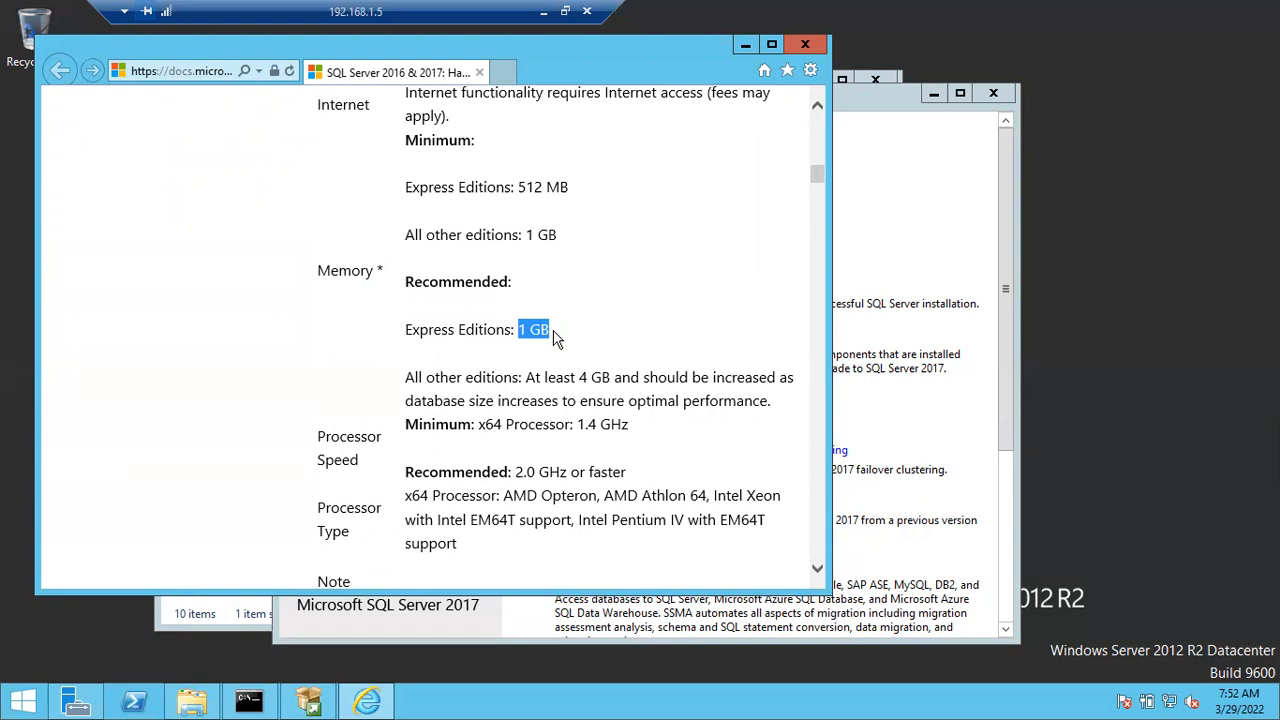
pyautogui.scroll(-1, 556, 336)
pyautogui.moveTo(526, 312); pyautogui.dragTo(660, 310)
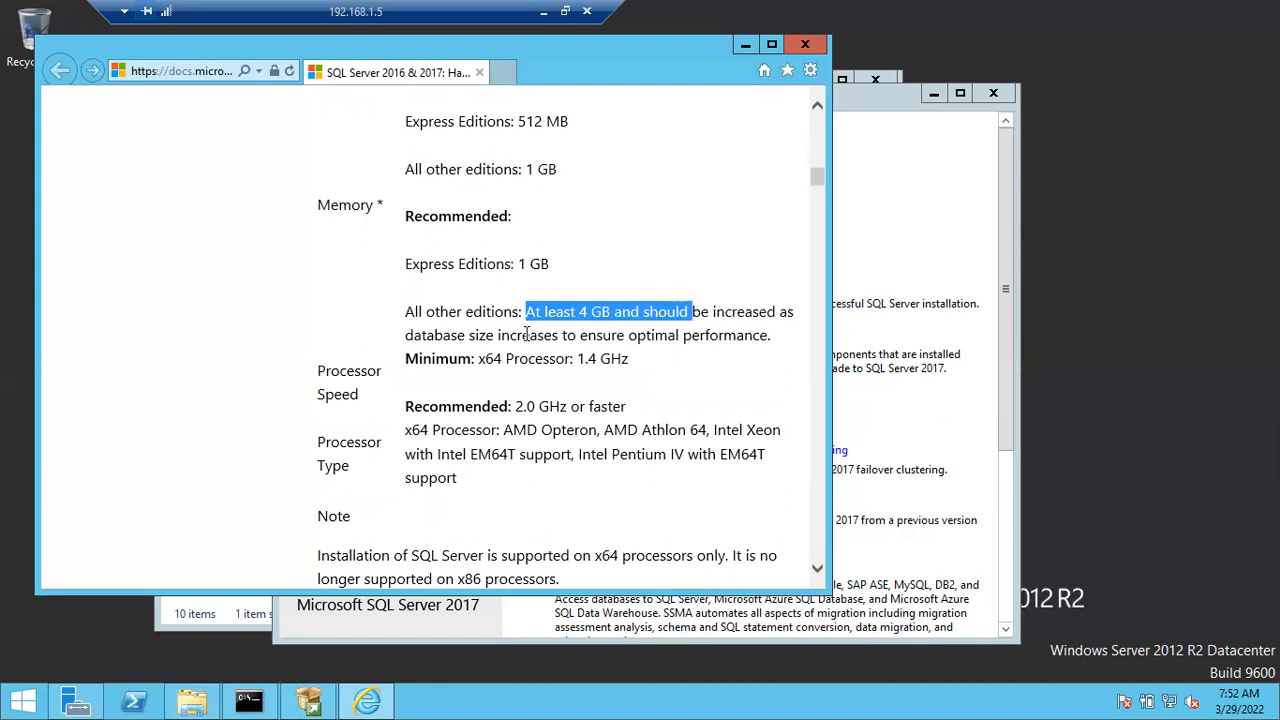
# - Examine the minimum and recommended processor speed and the supported processor types in the SQL Server requirements article
pyautogui.scroll(-1, 600, 330)
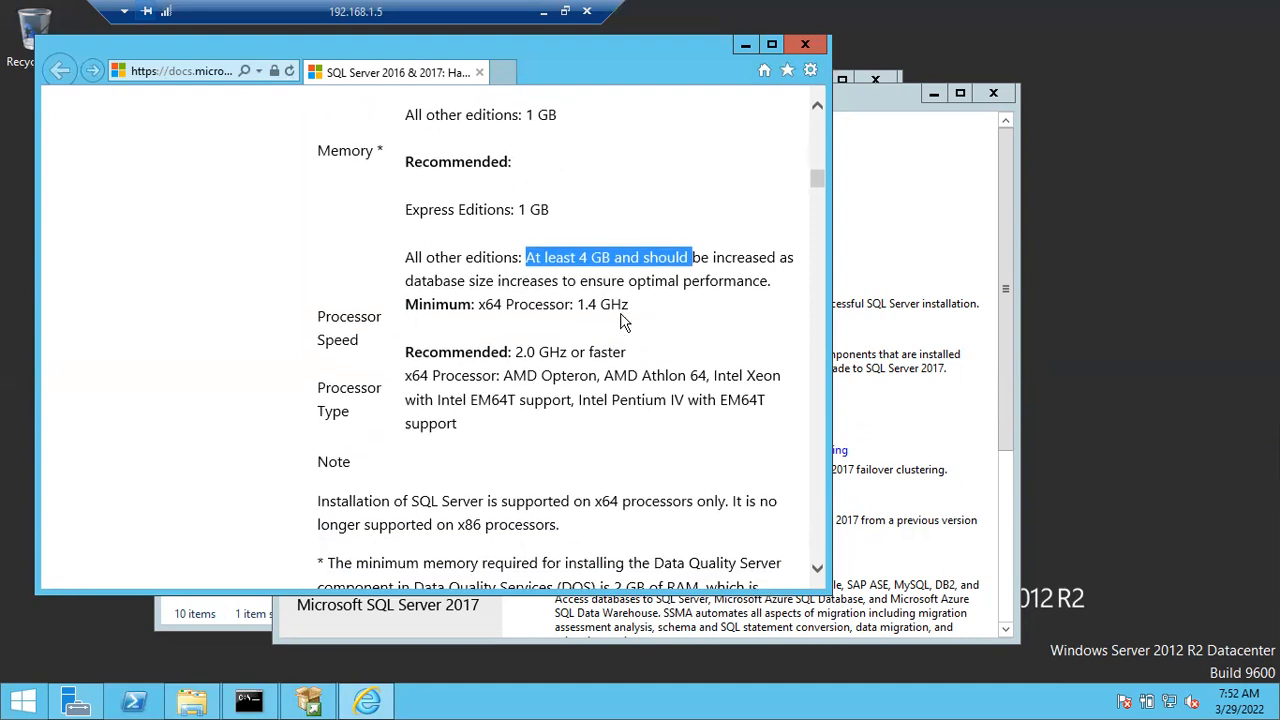
pyautogui.moveTo(504, 304); pyautogui.dragTo(630, 306)
pyautogui.scroll(-1, 600, 323)
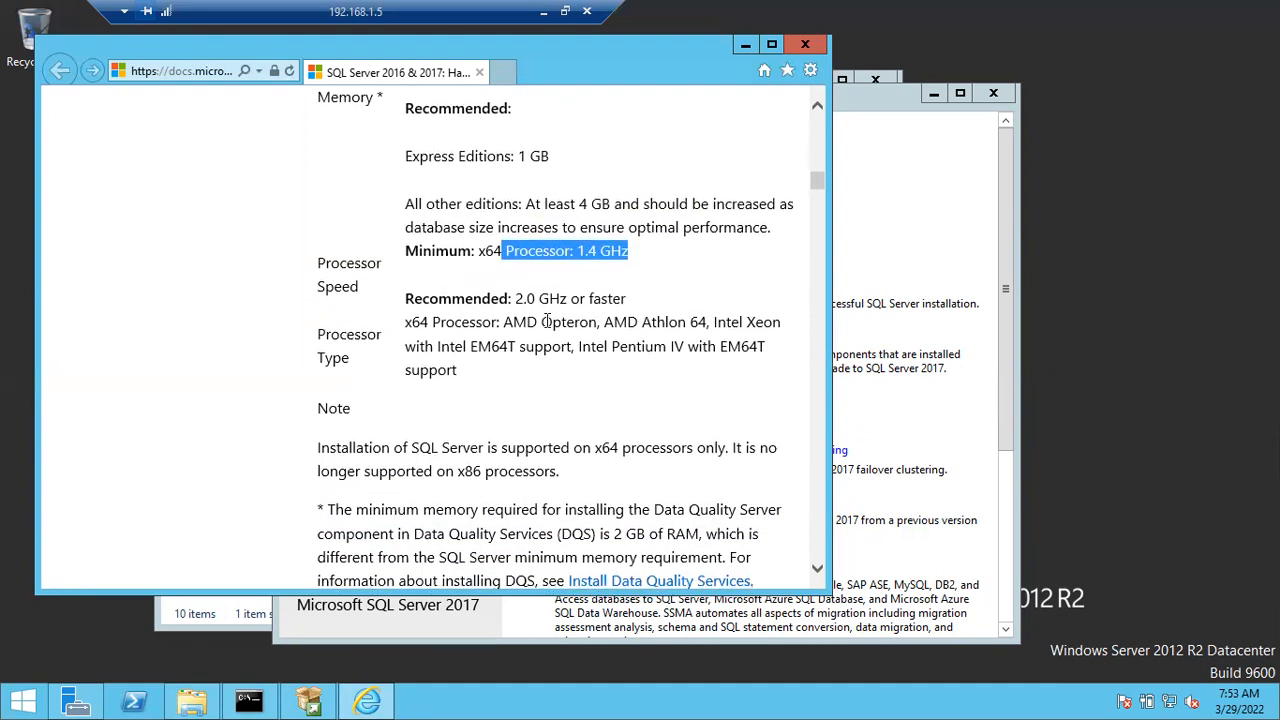
pyautogui.moveTo(512, 298); pyautogui.dragTo(560, 299)
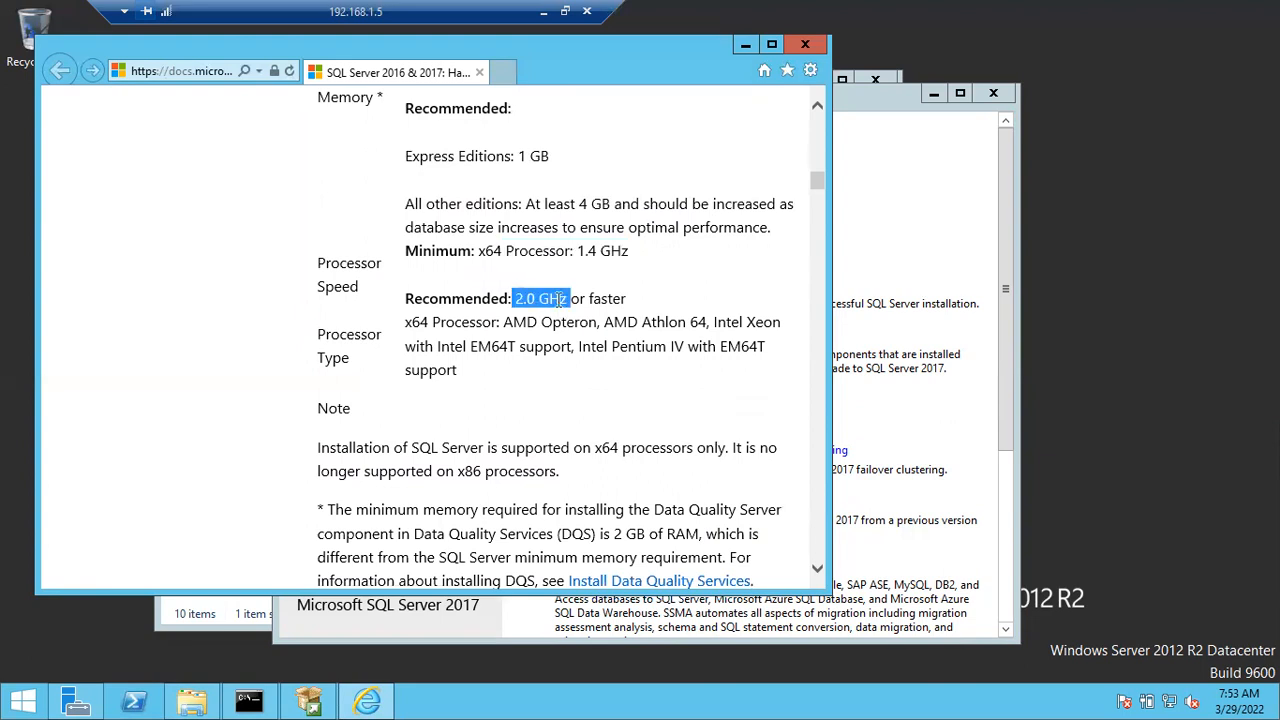
pyautogui.scroll(-1, 560, 299)
pyautogui.moveTo(405, 279); pyautogui.dragTo(598, 283)
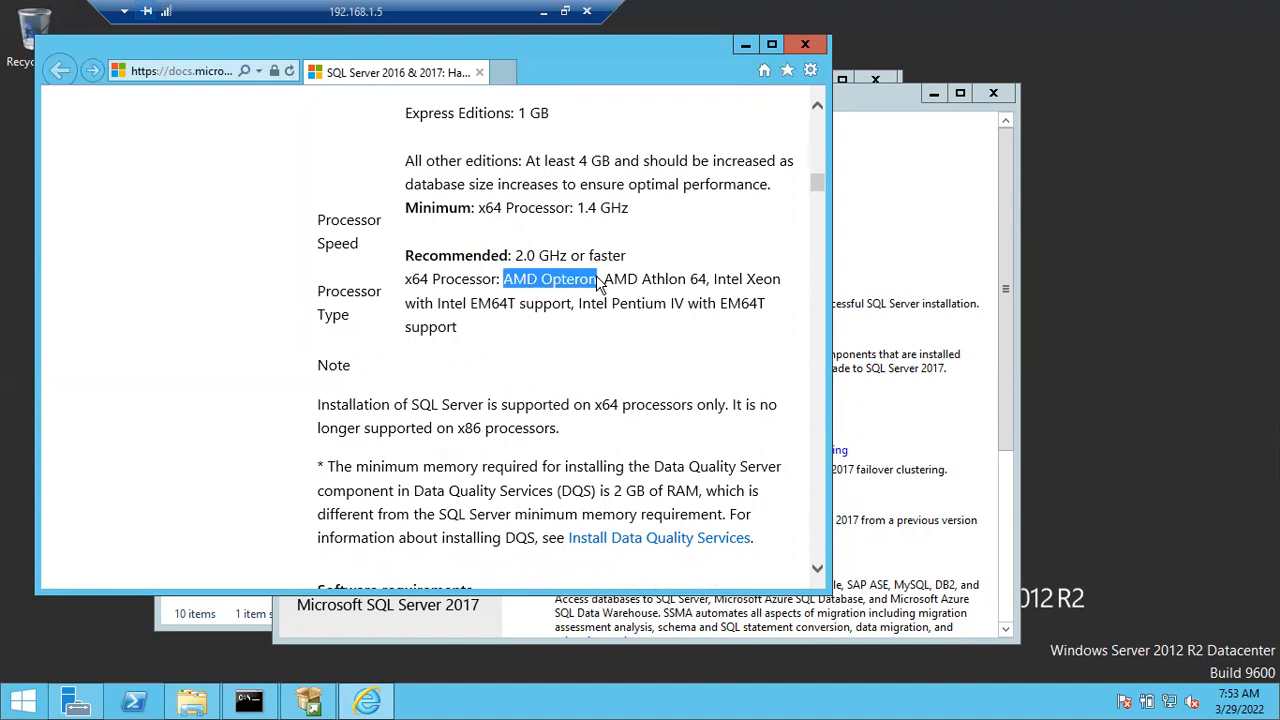
pyautogui.moveTo(693, 279); pyautogui.dragTo(771, 292)
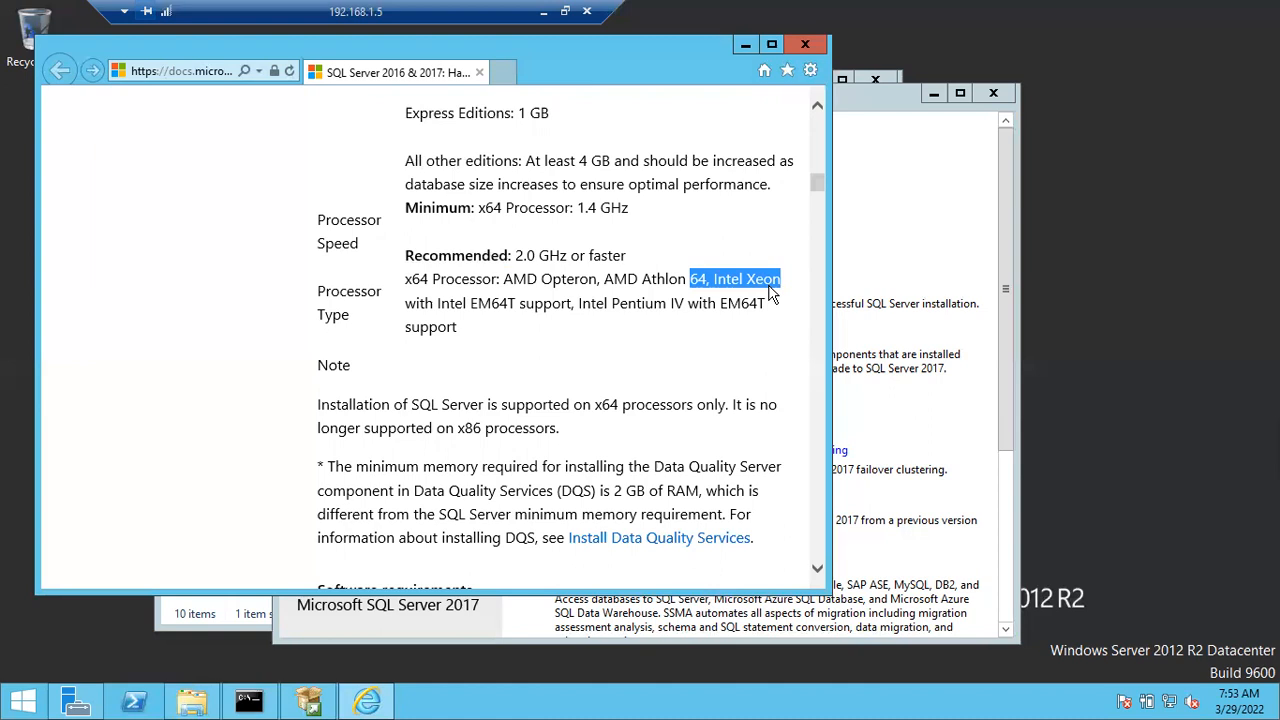
# - Run msinfo32 on the server and check the System Model and Processor entries in the System Summary
pyautogui.press('super+r')
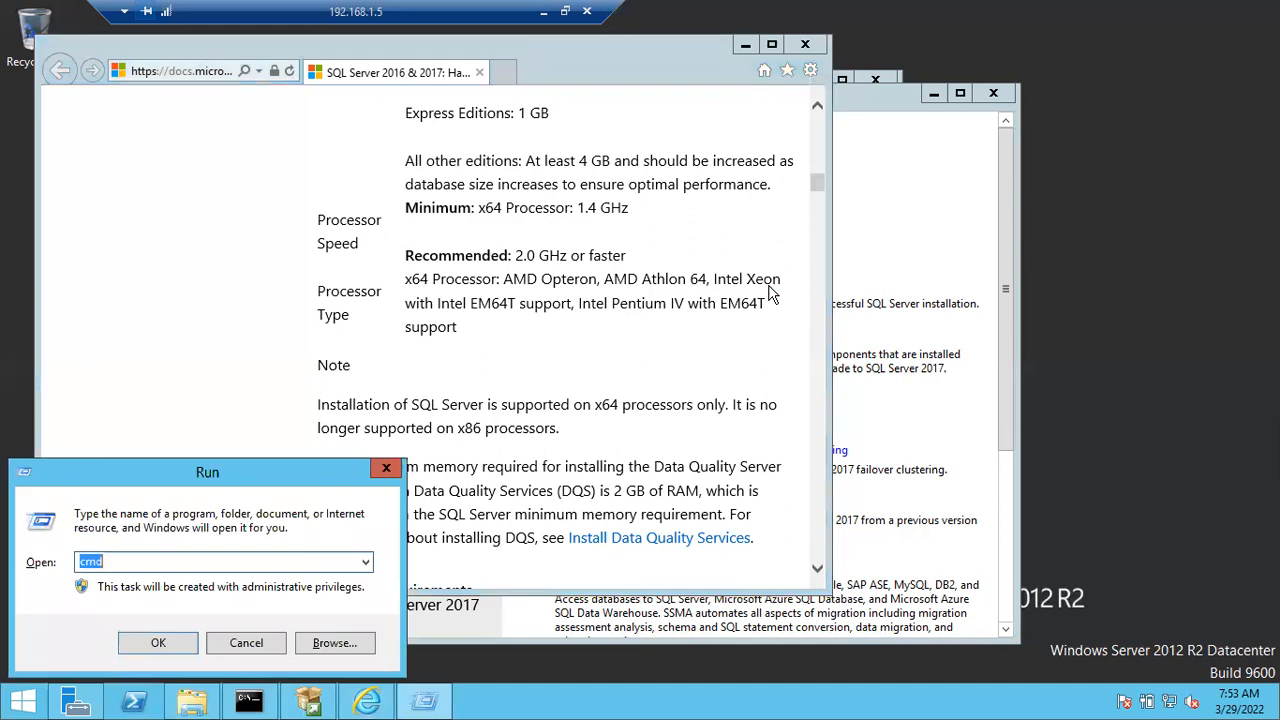
pyautogui.write('msinfo32')
pyautogui.press('Return')
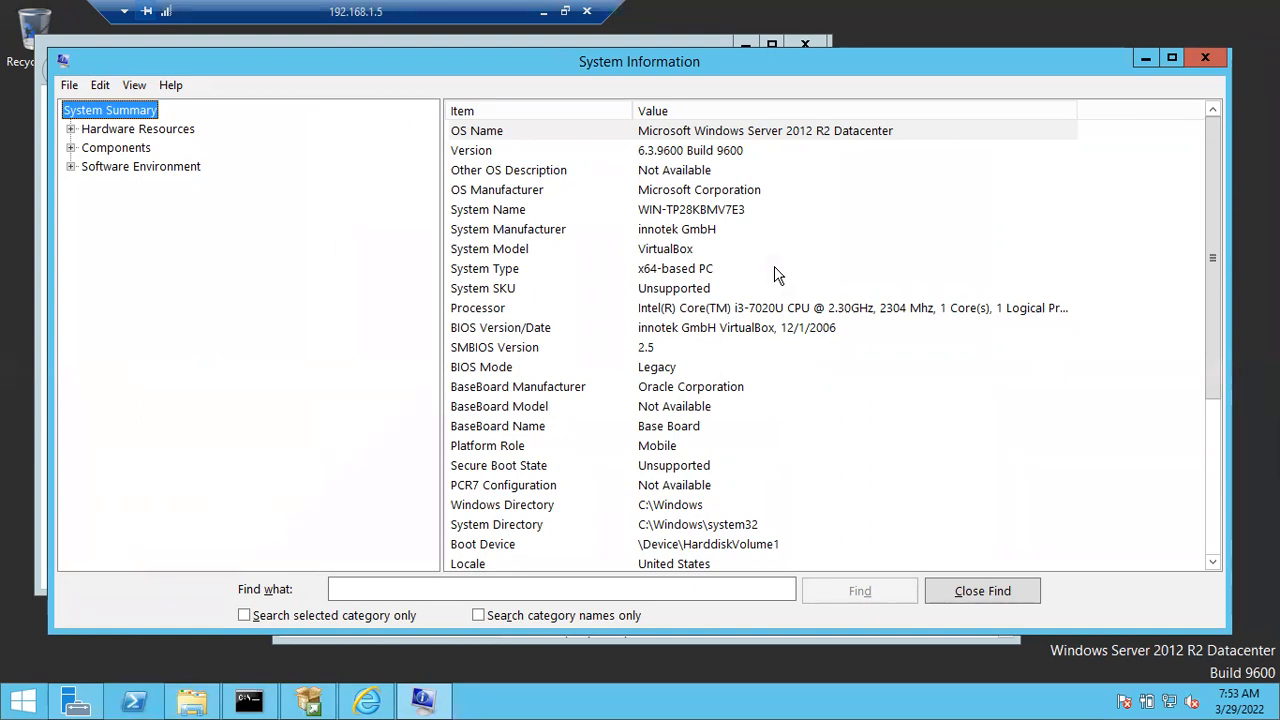
pyautogui.click(680, 251)
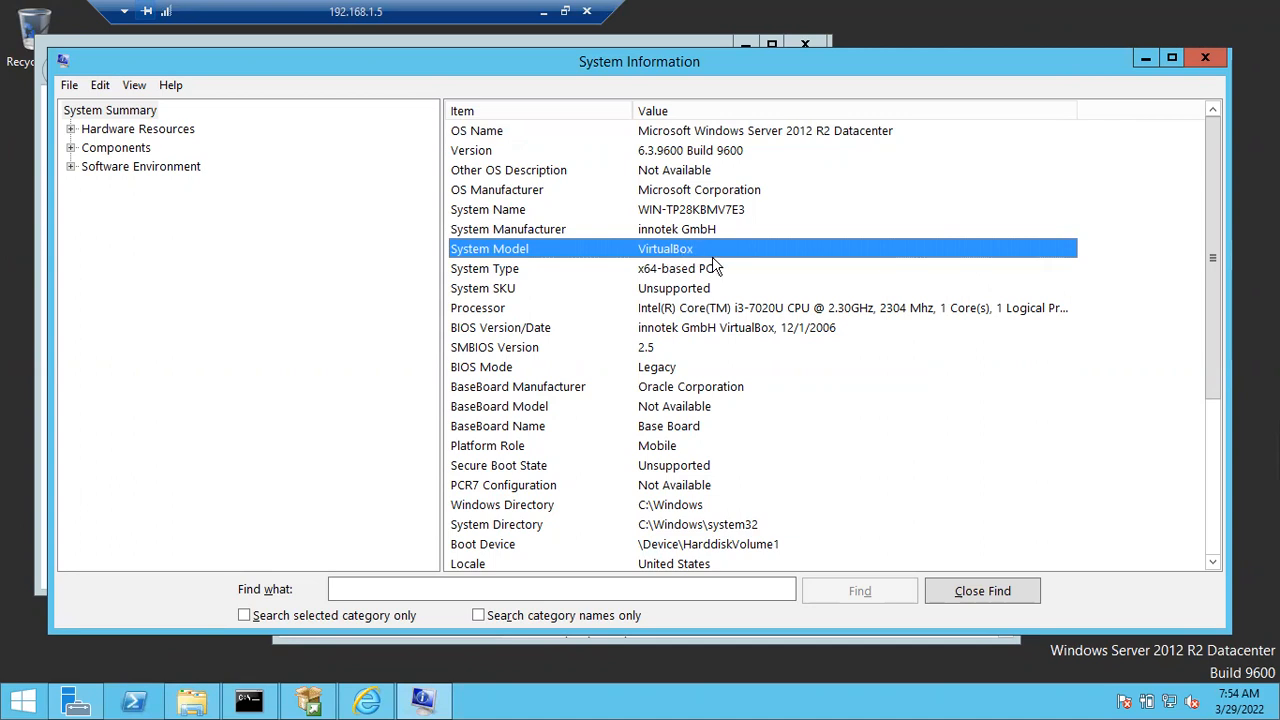
pyautogui.click(762, 314)
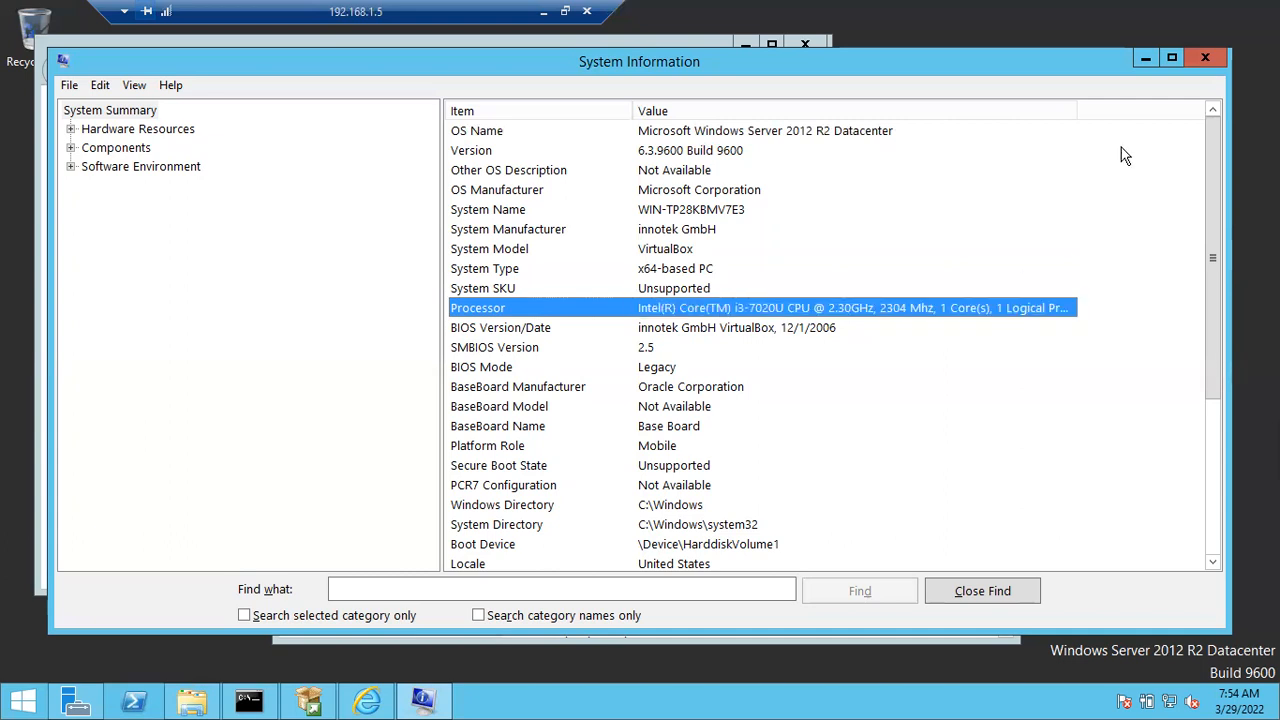
# - Minimise System Information and the requirements page, and move the SQL Server Installation Center window so the setup file list is uncovered
pyautogui.click(1145, 60)
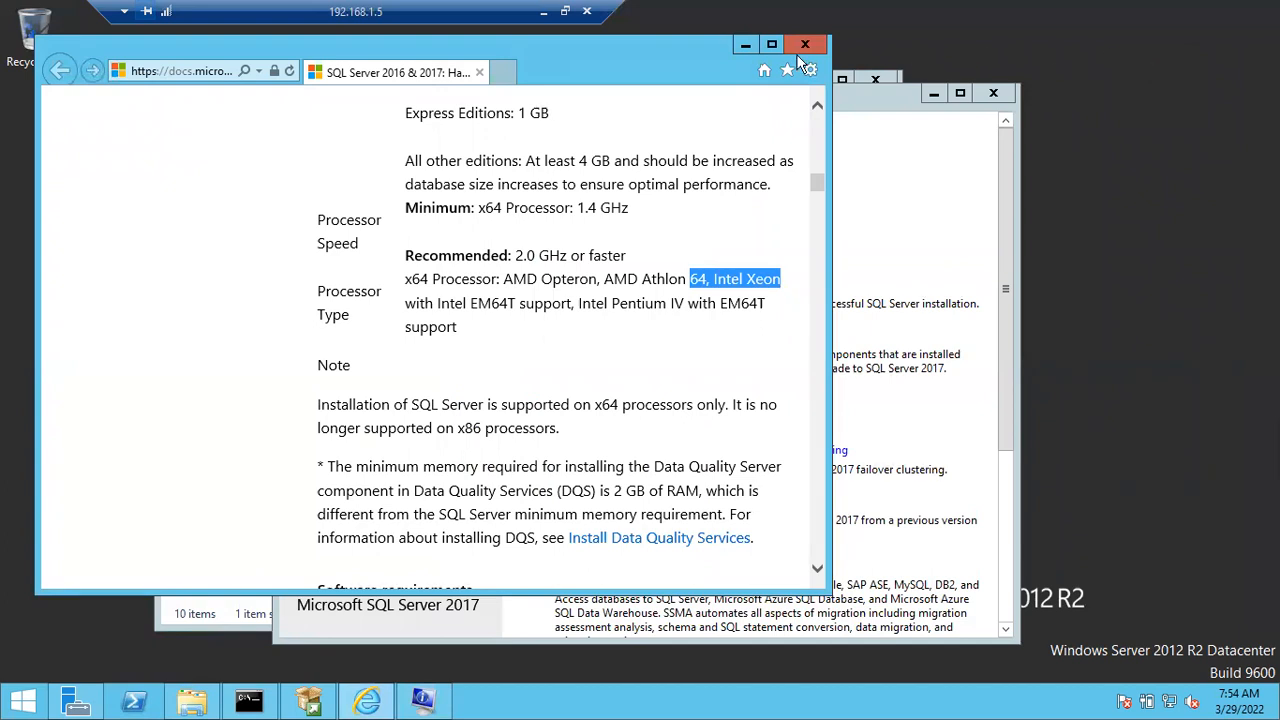
pyautogui.click(745, 44)
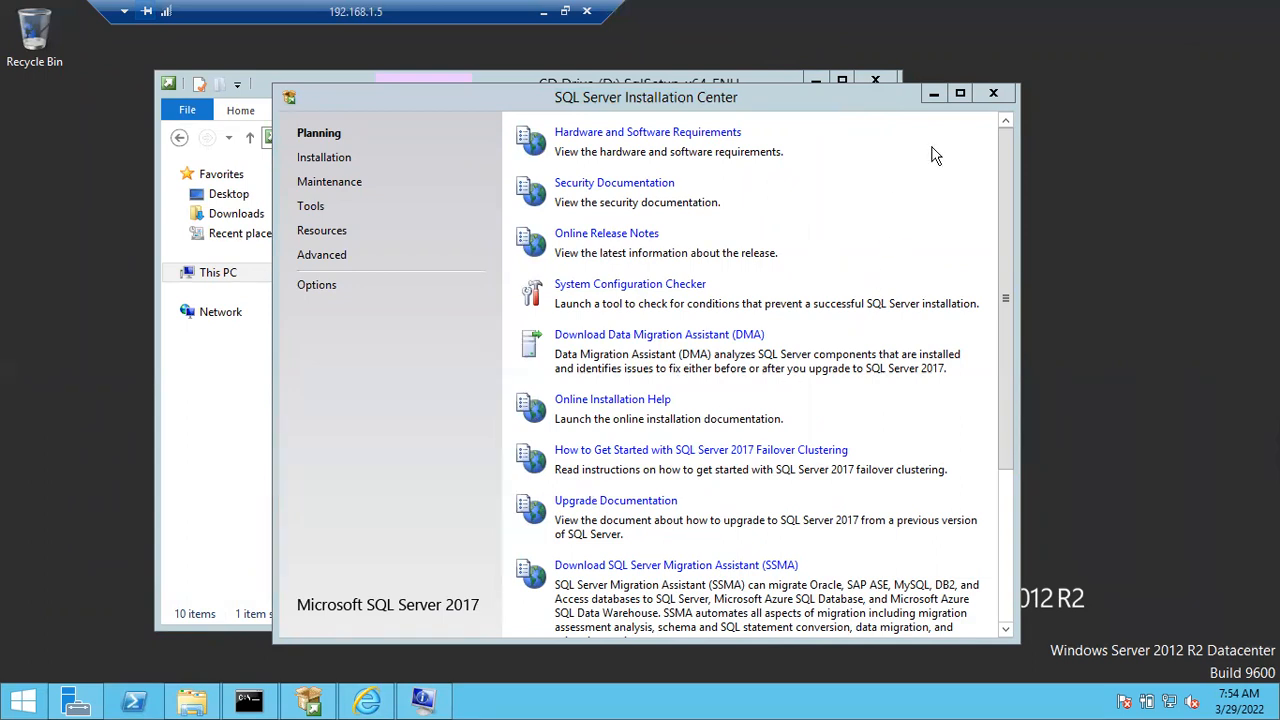
pyautogui.click(961, 95)
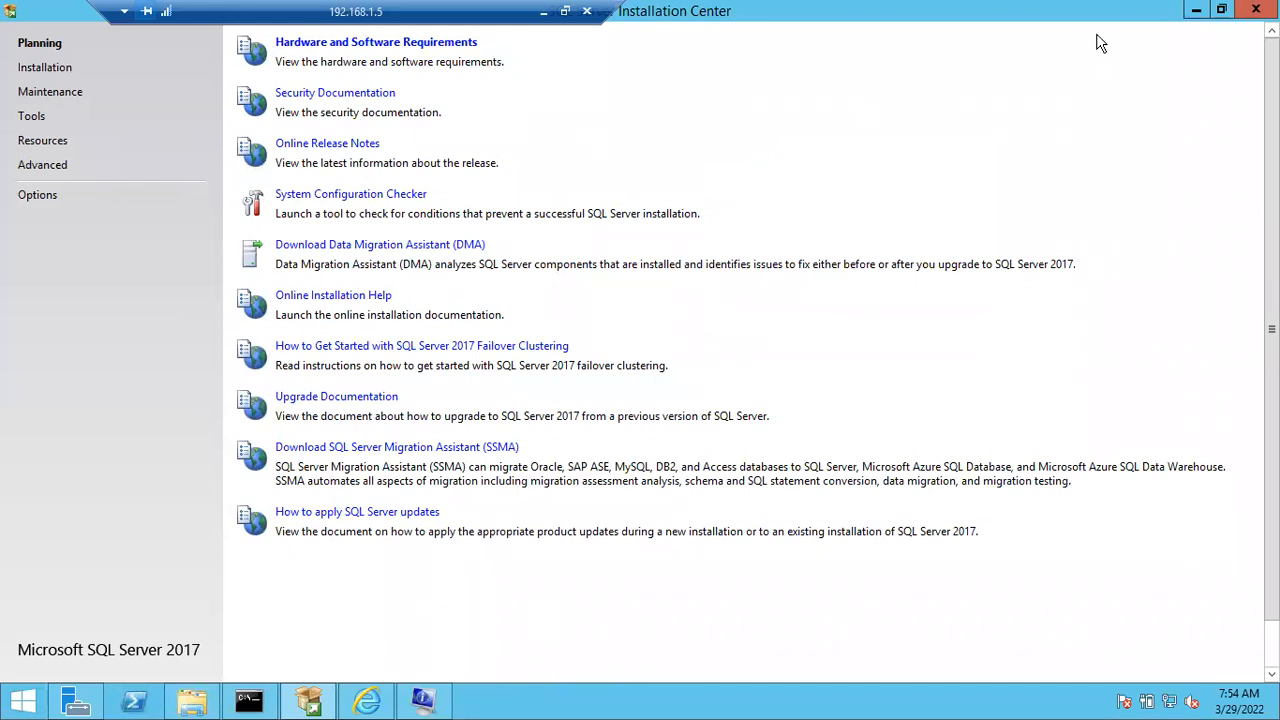
pyautogui.moveTo(1085, 63); pyautogui.dragTo(1085, 65)
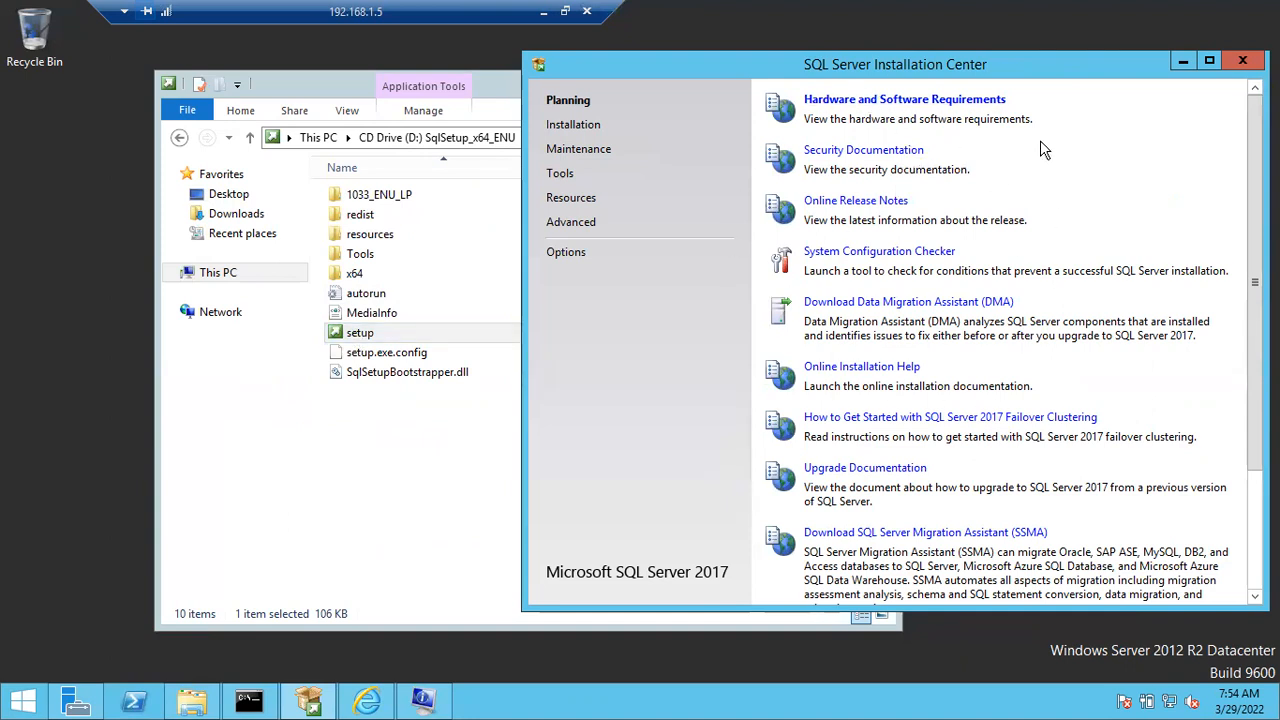
# - Move the SQL Server Installation Center window over the setup file list and show its Installation options
pyautogui.moveTo(978, 88); pyautogui.dragTo(791, 141)
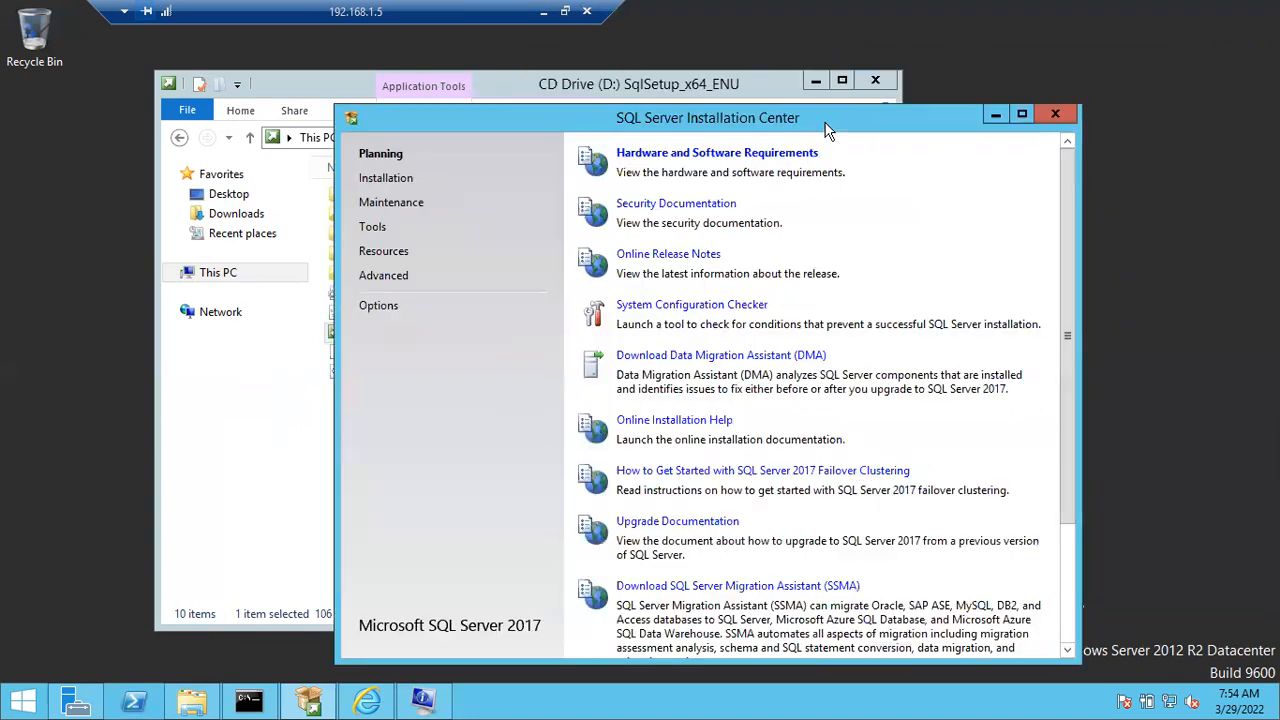
pyautogui.click(387, 185)
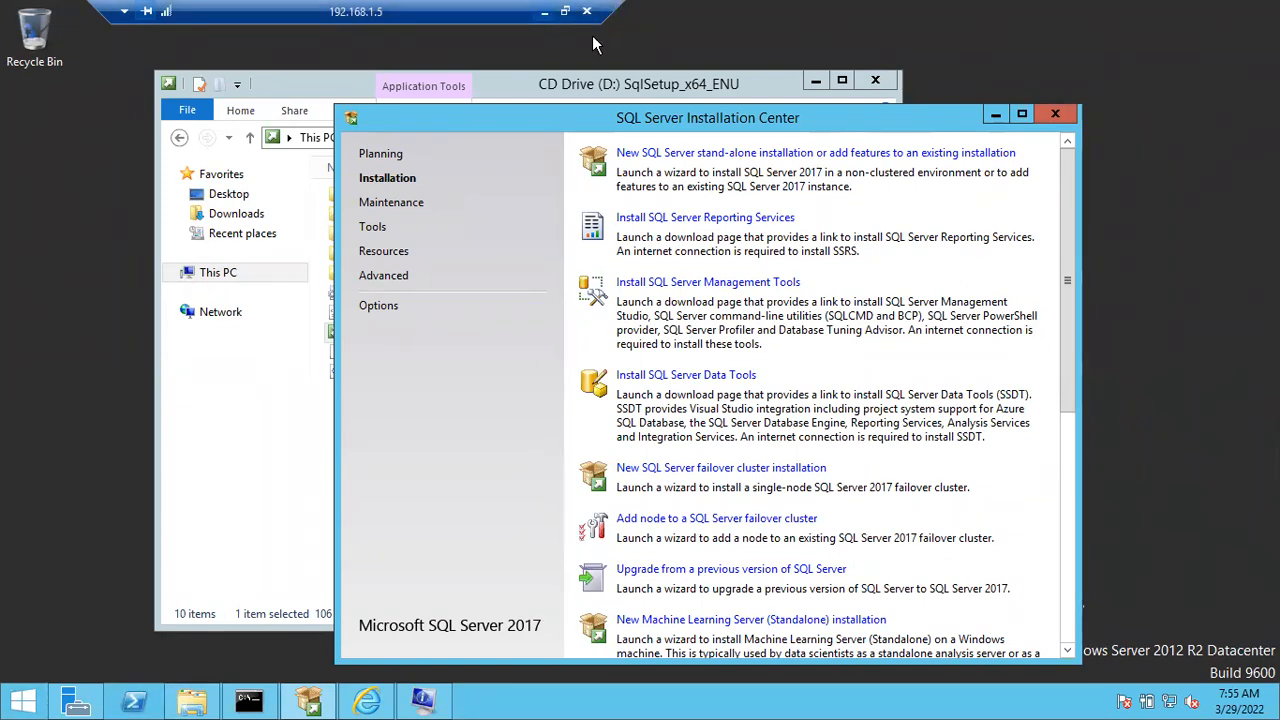
# - Switch to the Notepad notes on the local desktop and add the line "Standalone" below the standard operating procedures line, separated by a blank line
pyautogui.click(543, 12)
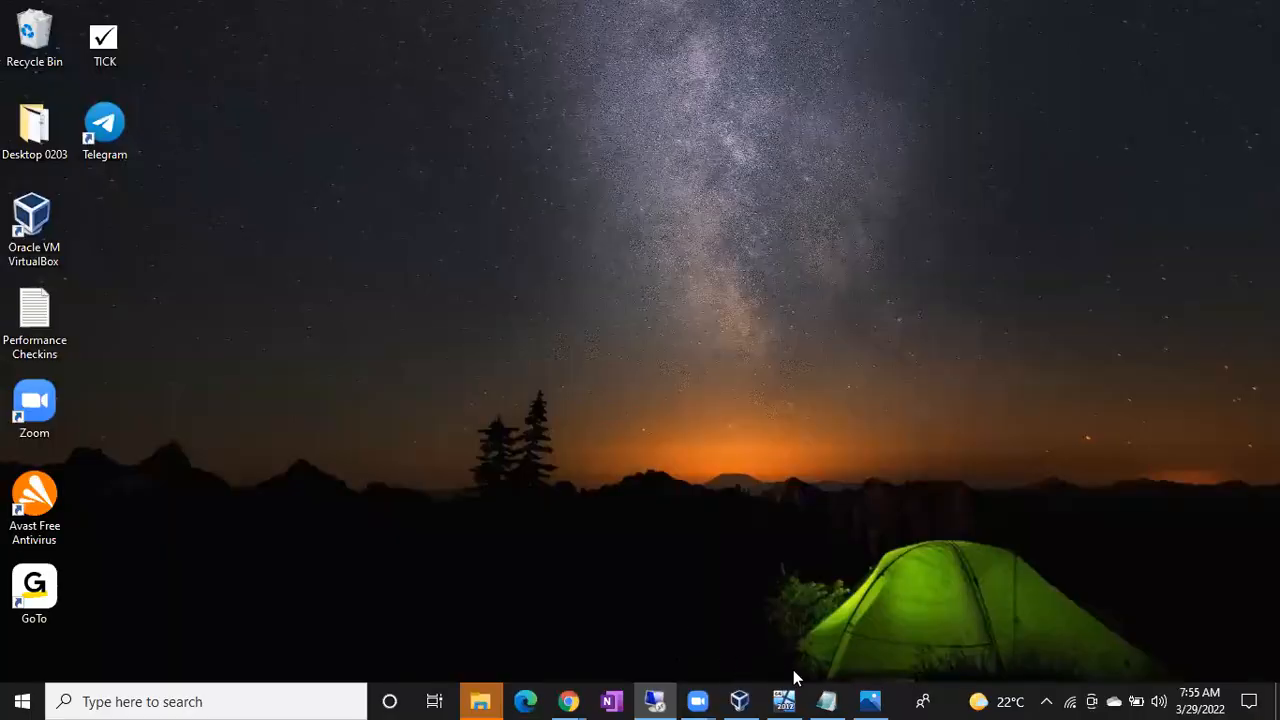
pyautogui.click(826, 701)
pyautogui.click(740, 571)
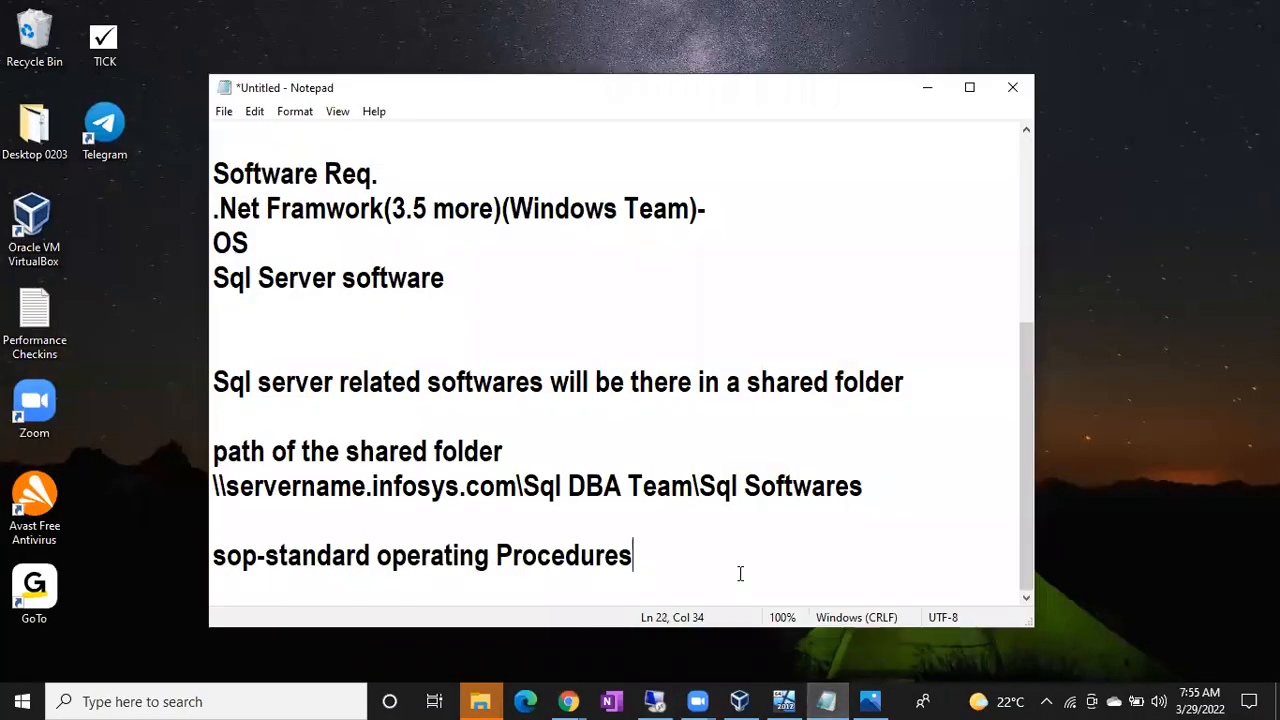
pyautogui.press('Return')
pyautogui.press('Return')
pyautogui.press('Return')
pyautogui.press('Return')
pyautogui.press('BackSpace')
pyautogui.press('BackSpace')
pyautogui.write('Standalone')
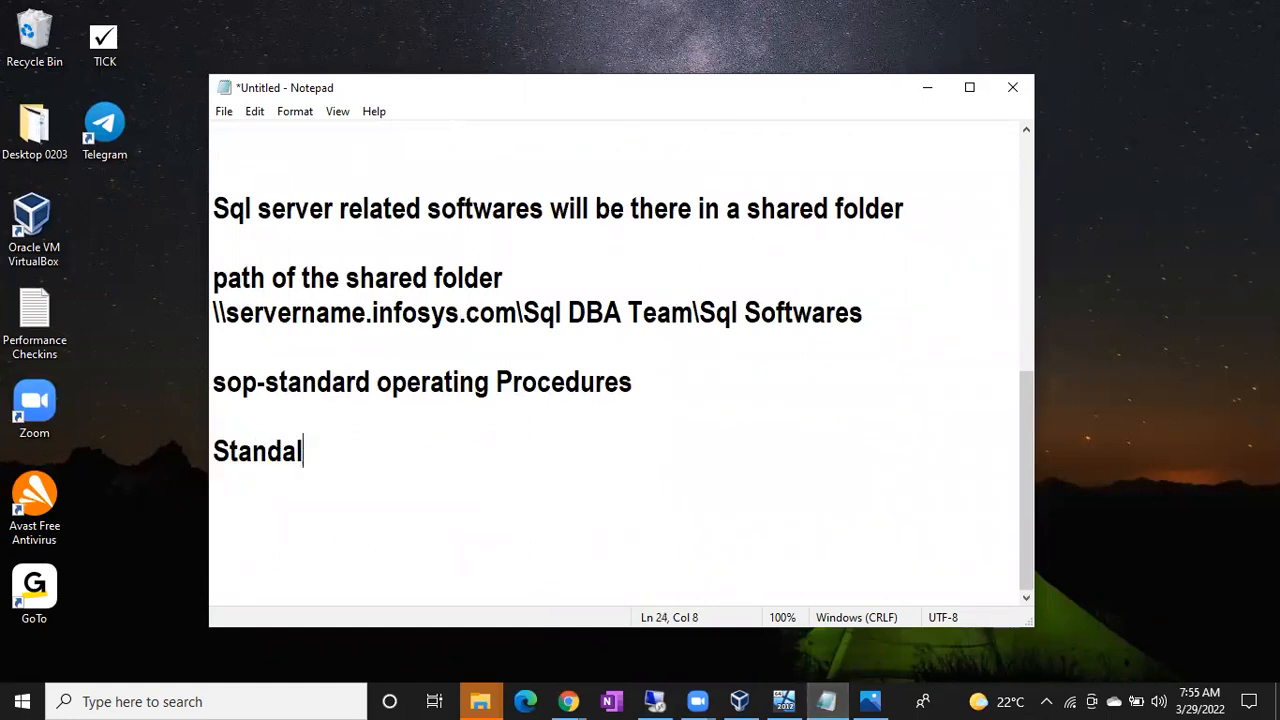
# - Add the line "Cluster Installation" below the Standalone line, leaving a blank line between them
pyautogui.press('Return')
pyautogui.press('Return')
pyautogui.write('Cluste')
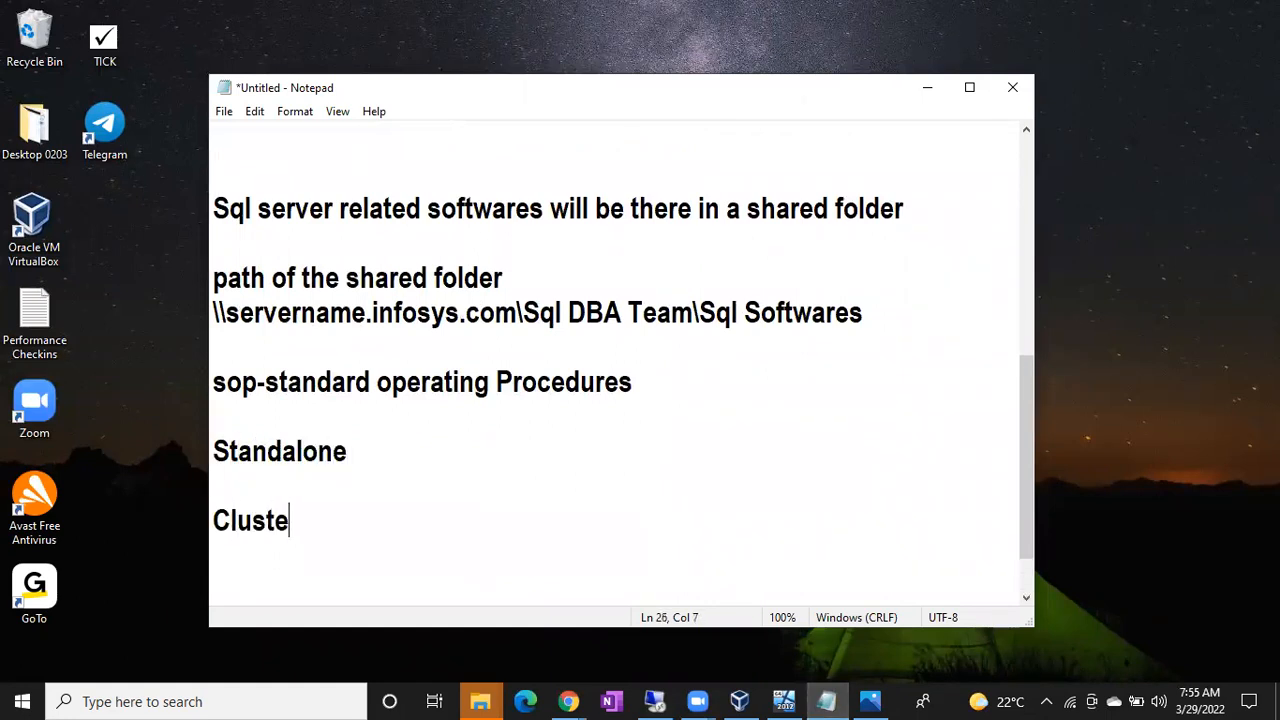
pyautogui.write('r In')
pyautogui.press('BackSpace')
pyautogui.write('I')
pyautogui.press('BackSpace')
pyautogui.write('Insta')
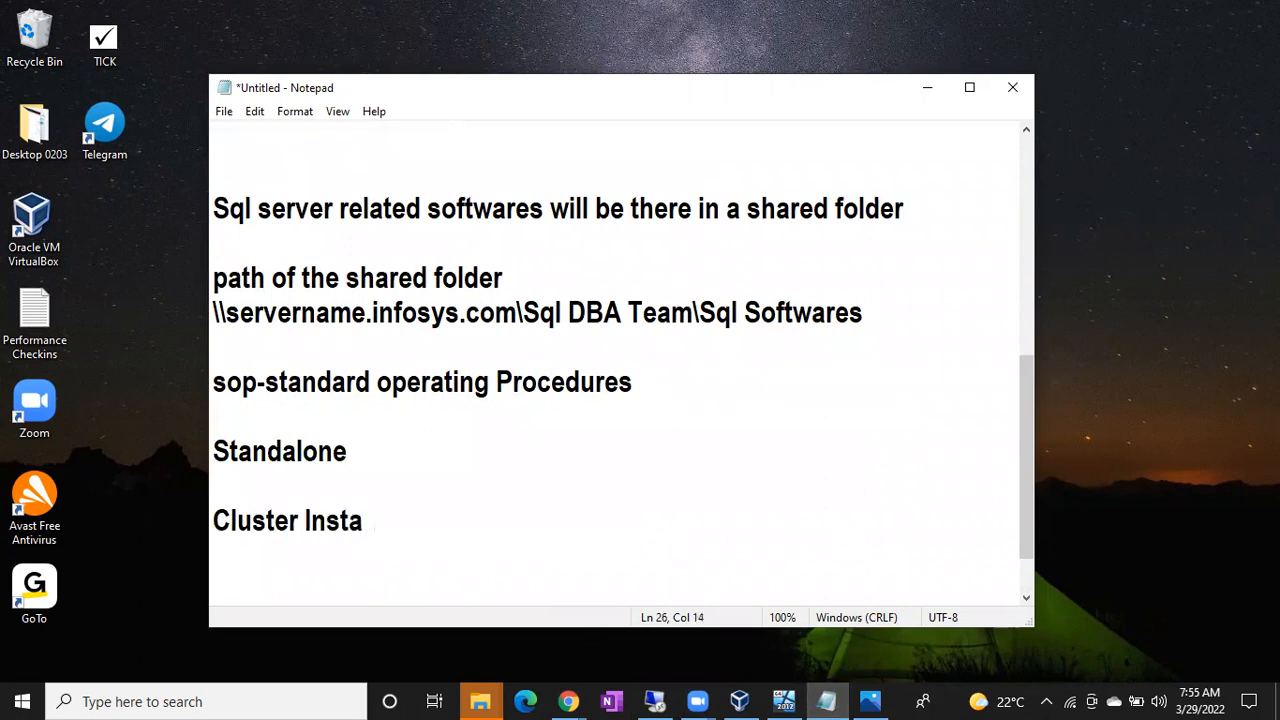
pyautogui.write('llation')
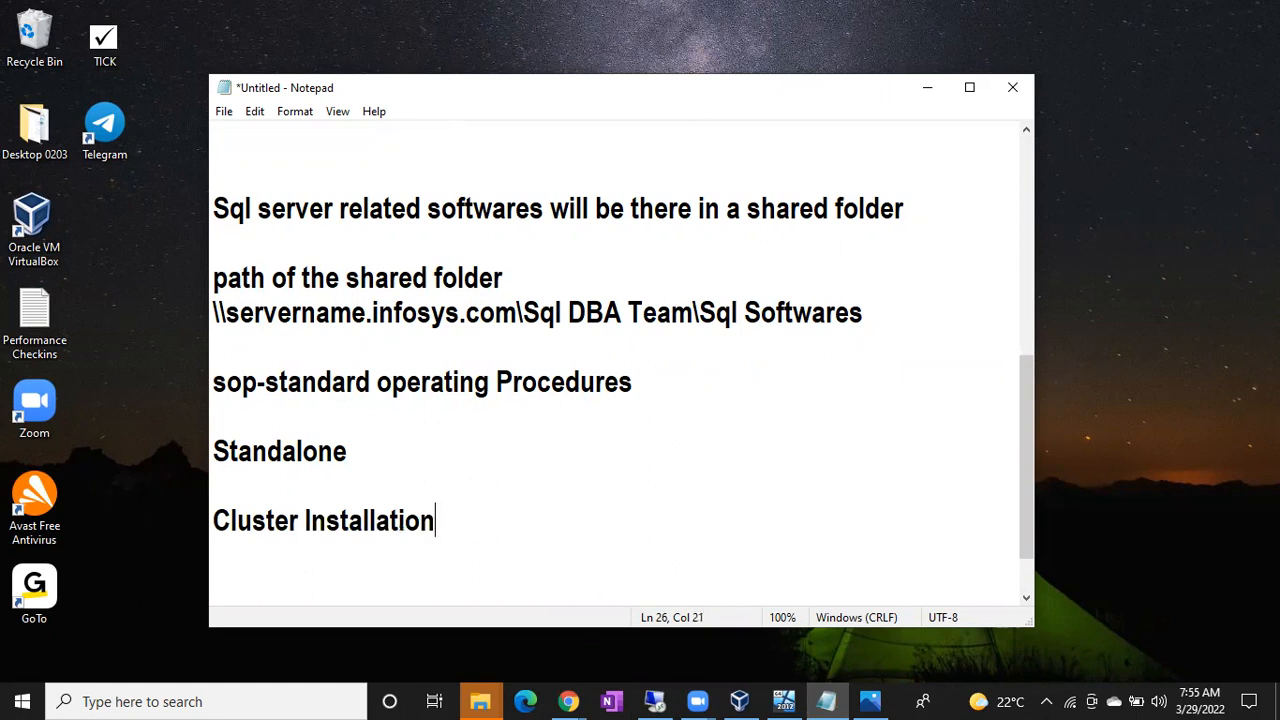
# - Extend the Standalone line with the explanation "- on an individual machine or server"
pyautogui.moveTo(463, 534); pyautogui.dragTo(214, 521)
pyautogui.moveTo(349, 451); pyautogui.dragTo(238, 451)
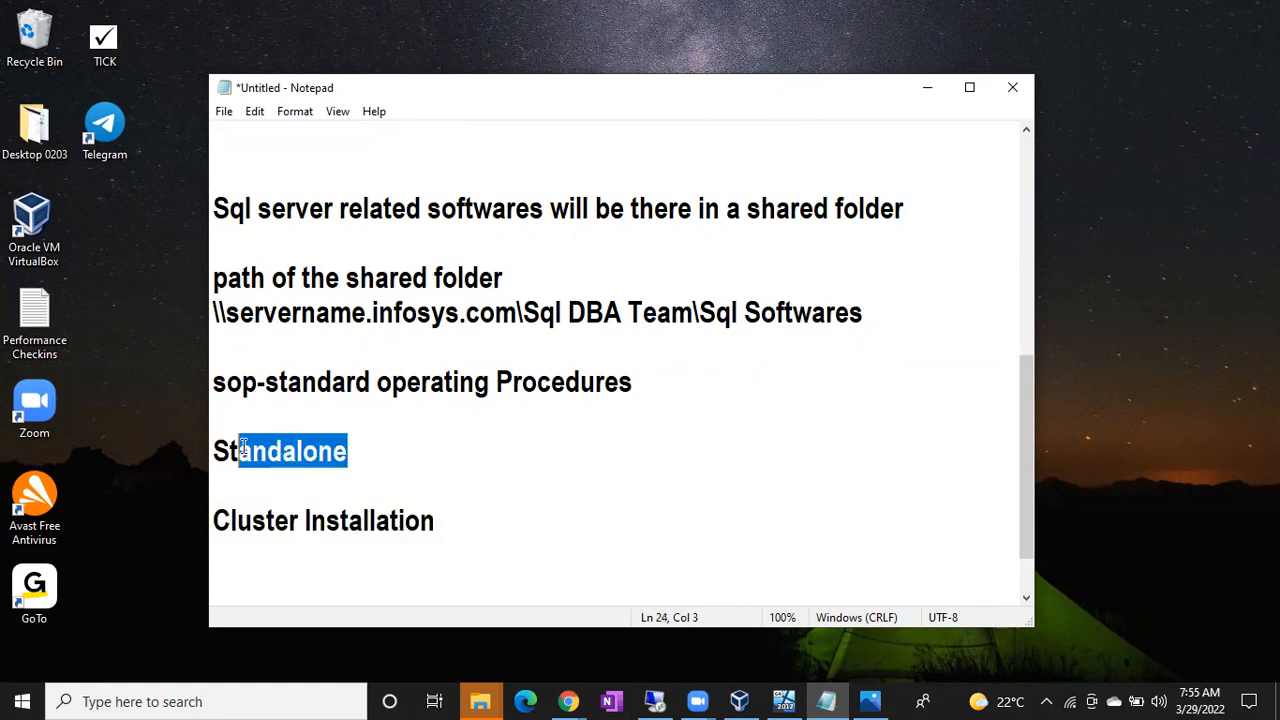
pyautogui.click(357, 451)
pyautogui.write('- ')
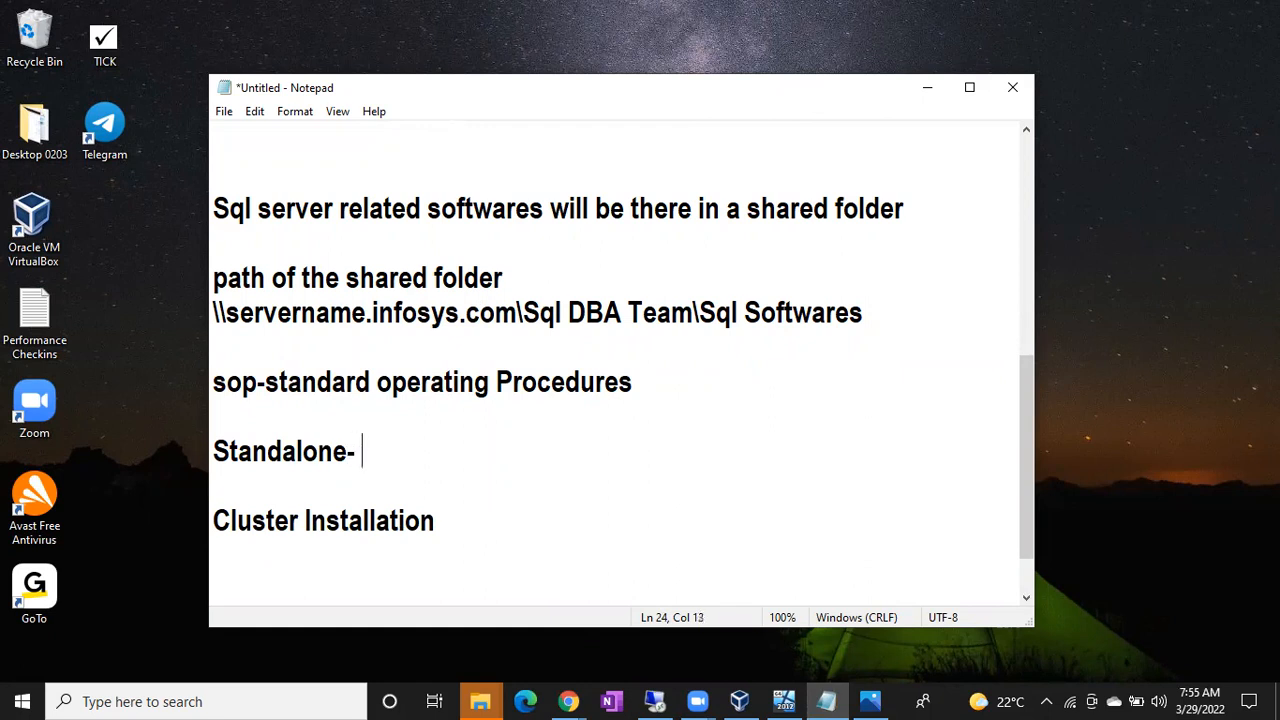
pyautogui.write('on an in')
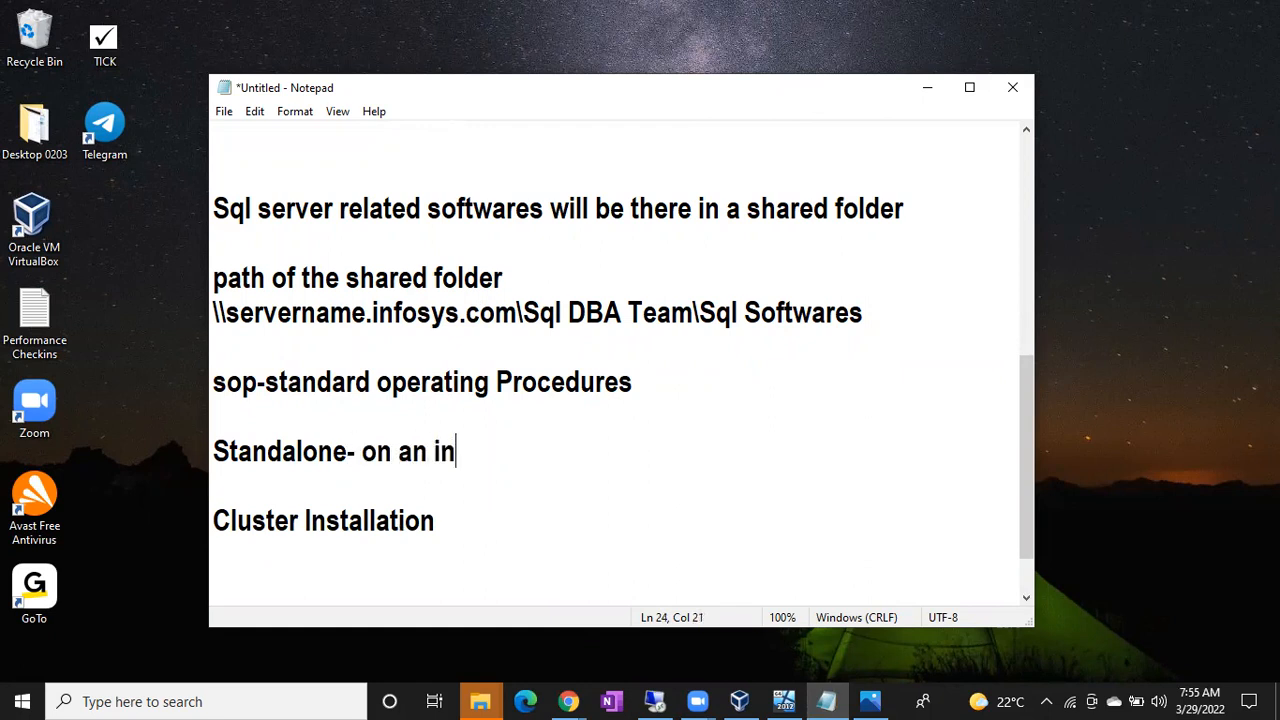
pyautogui.write('dividual ')
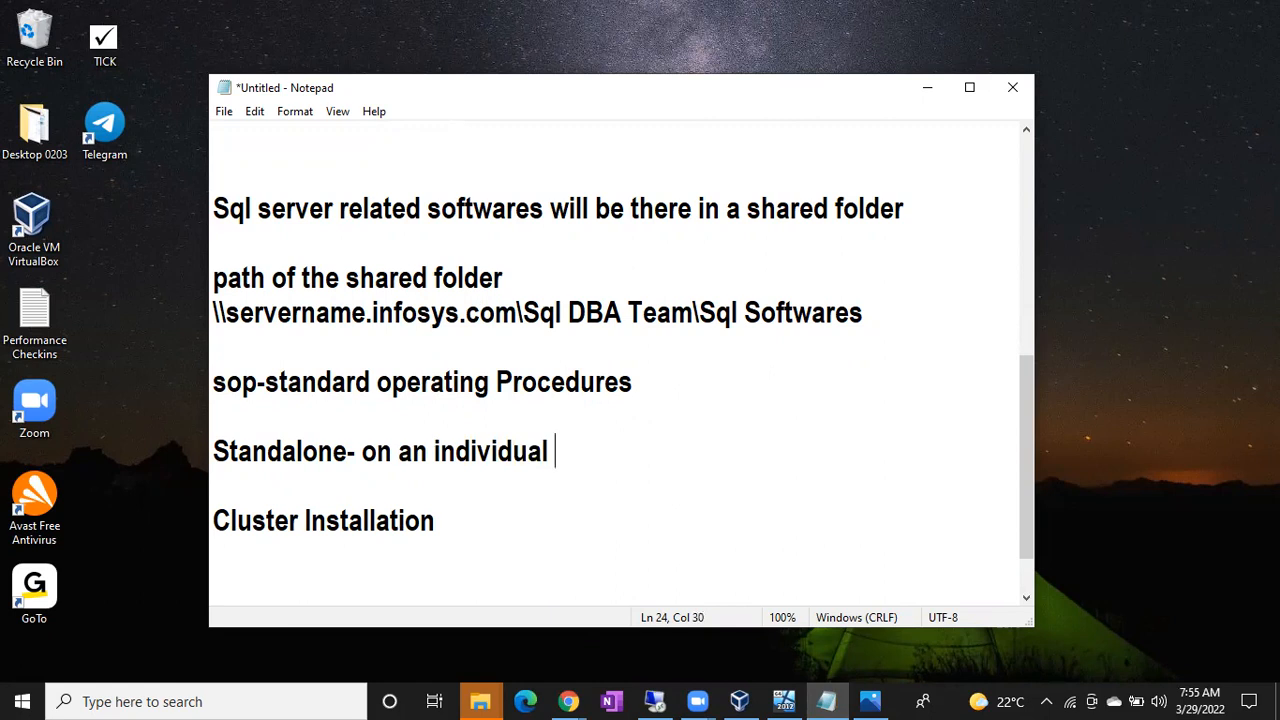
pyautogui.write('machine ')
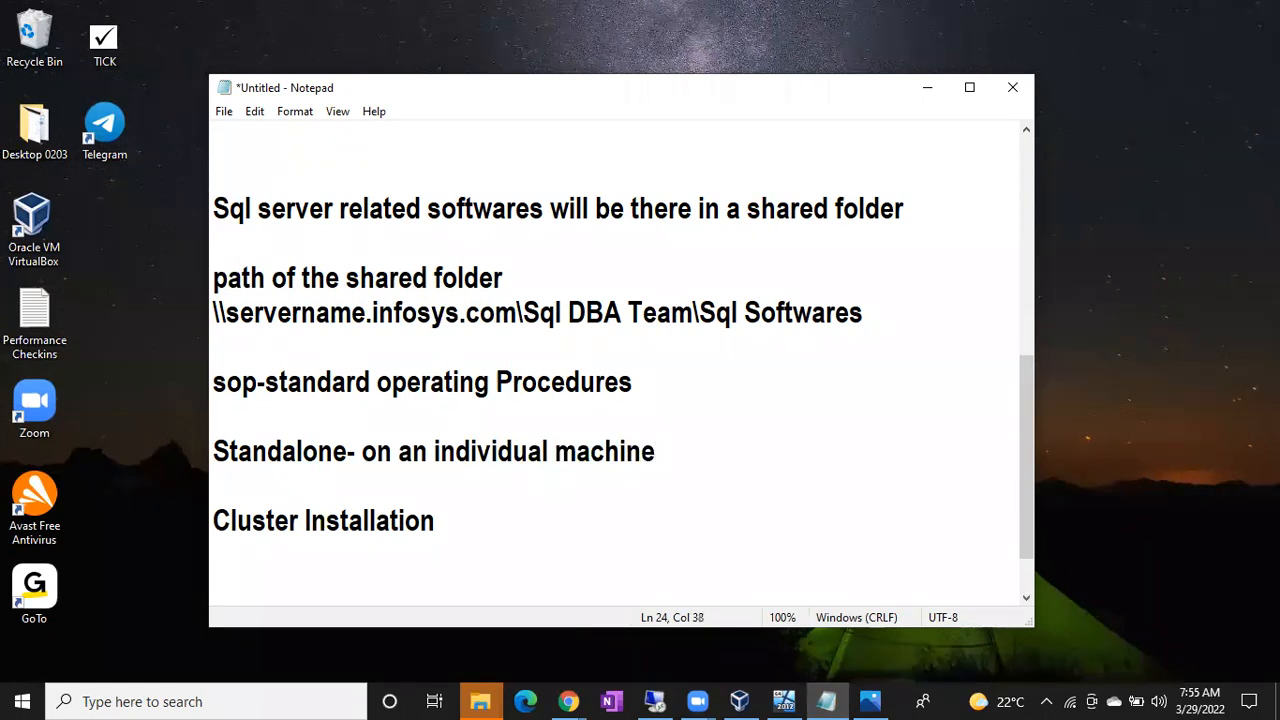
pyautogui.write('or server')
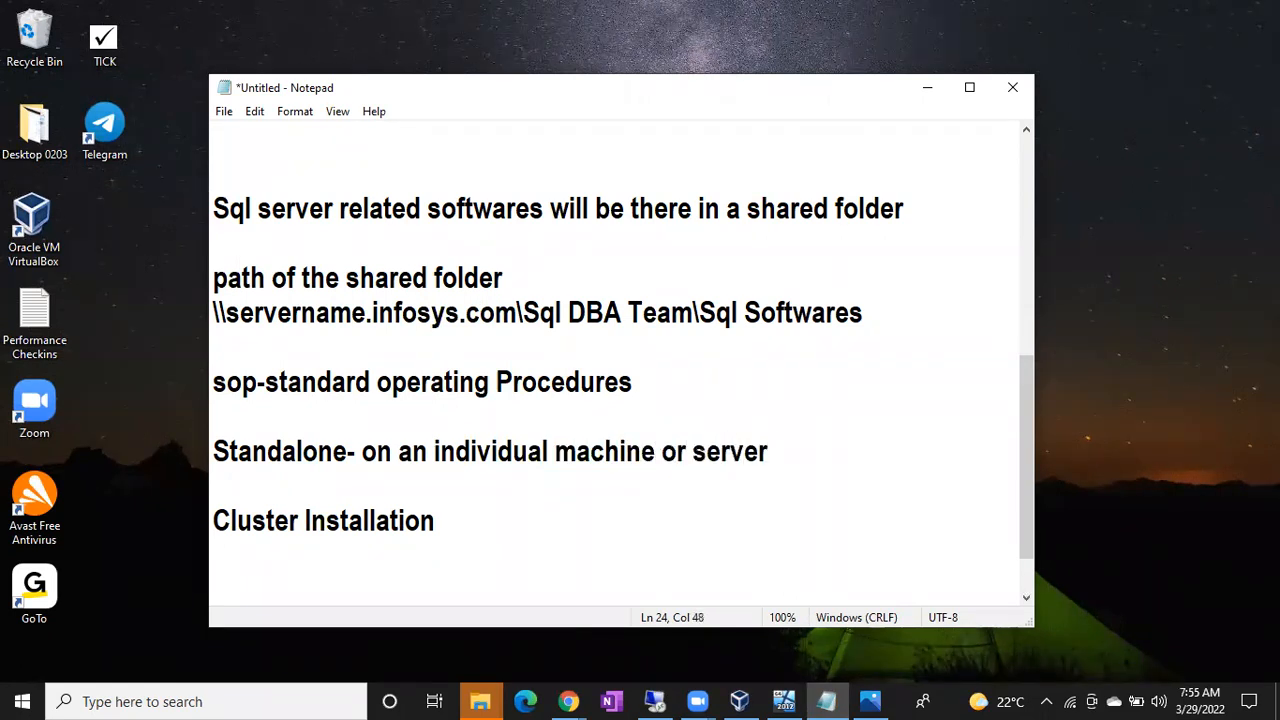
# - Extend the Cluster Installation line with "- group of machines" and highlight the Standalone line
pyautogui.click(449, 520)
pyautogui.write('- grou')
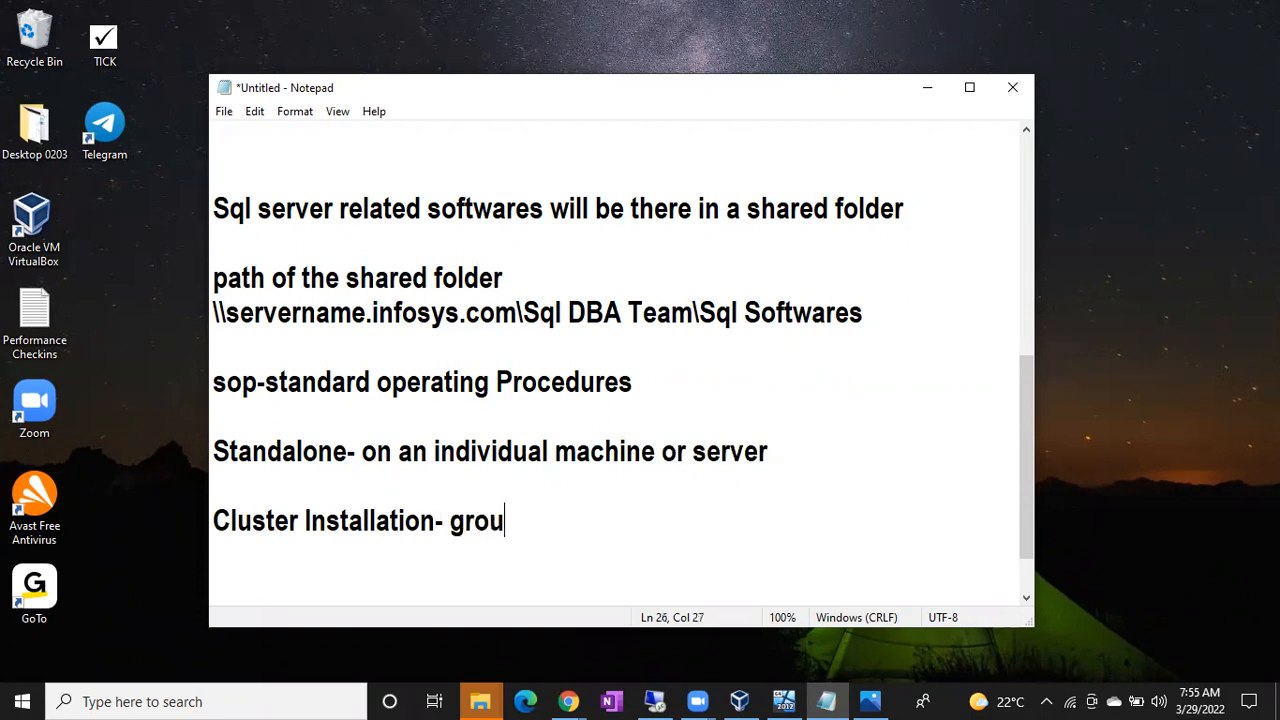
pyautogui.write('p of machines')
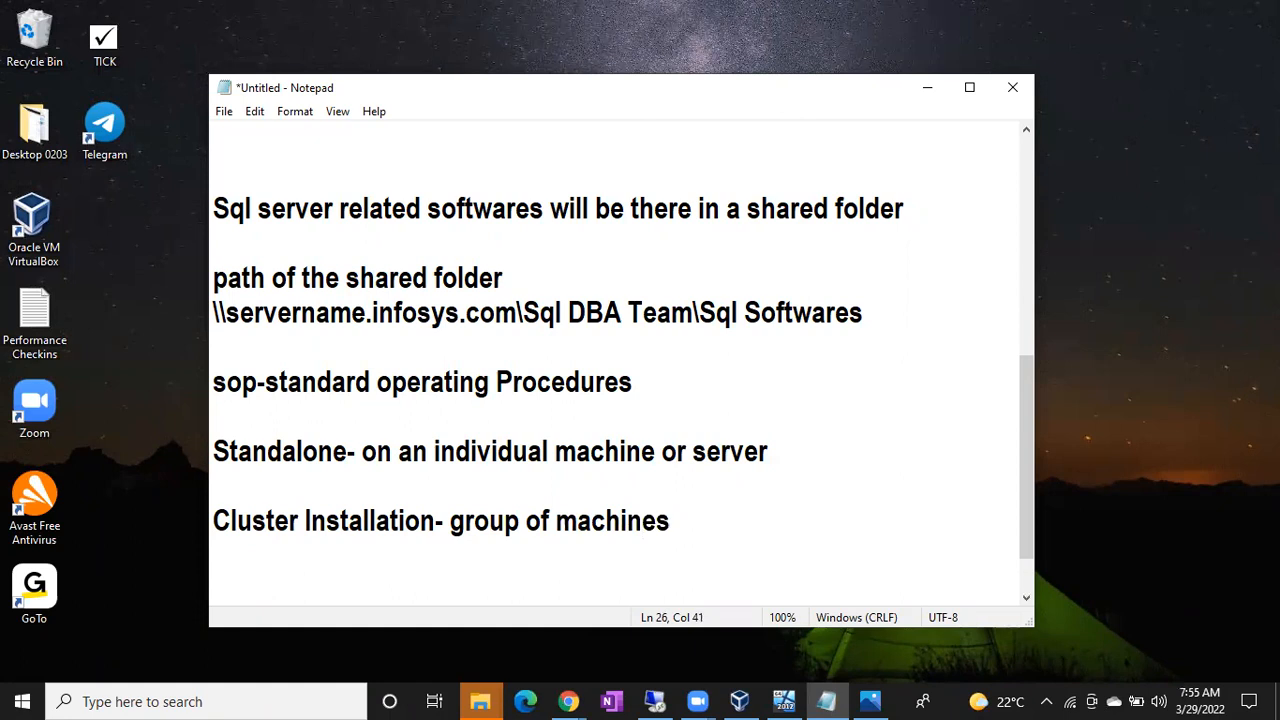
pyautogui.moveTo(776, 452); pyautogui.dragTo(225, 457)
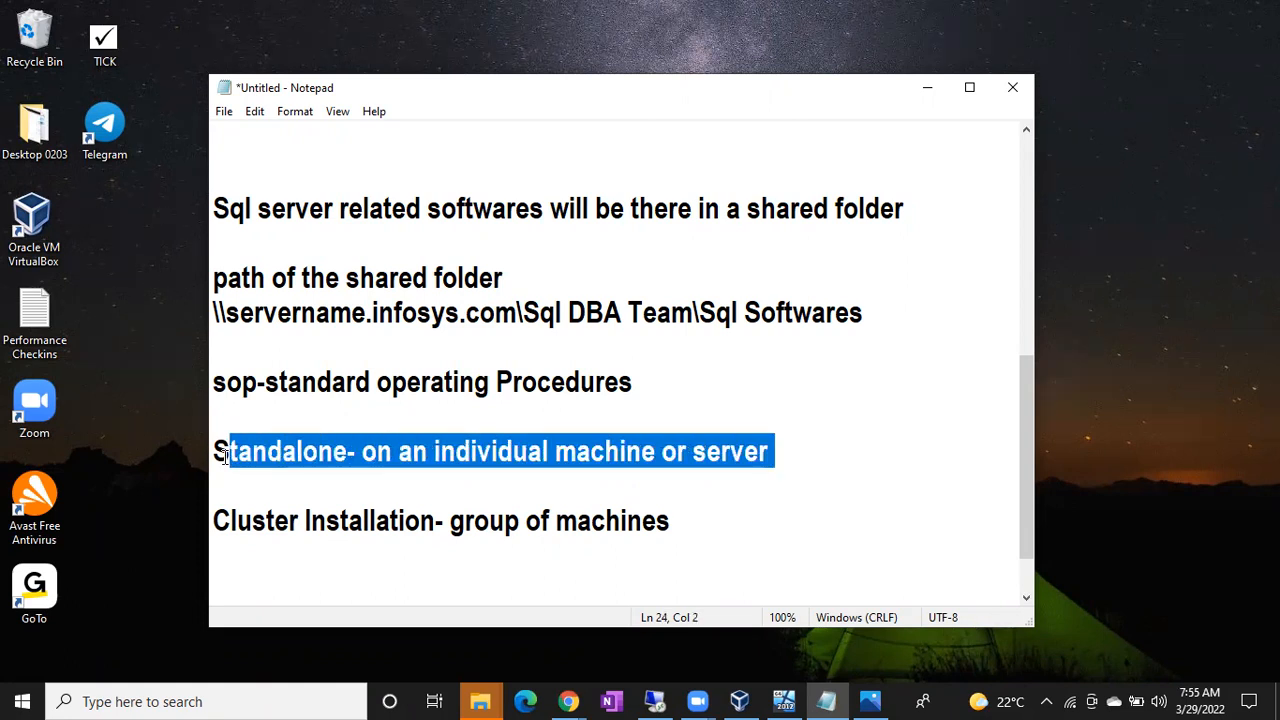
# - Return to the remote server, launch a new SQL Server stand-alone installation, and minimise the Installation Center behind the setup wizard
pyautogui.click(927, 88)
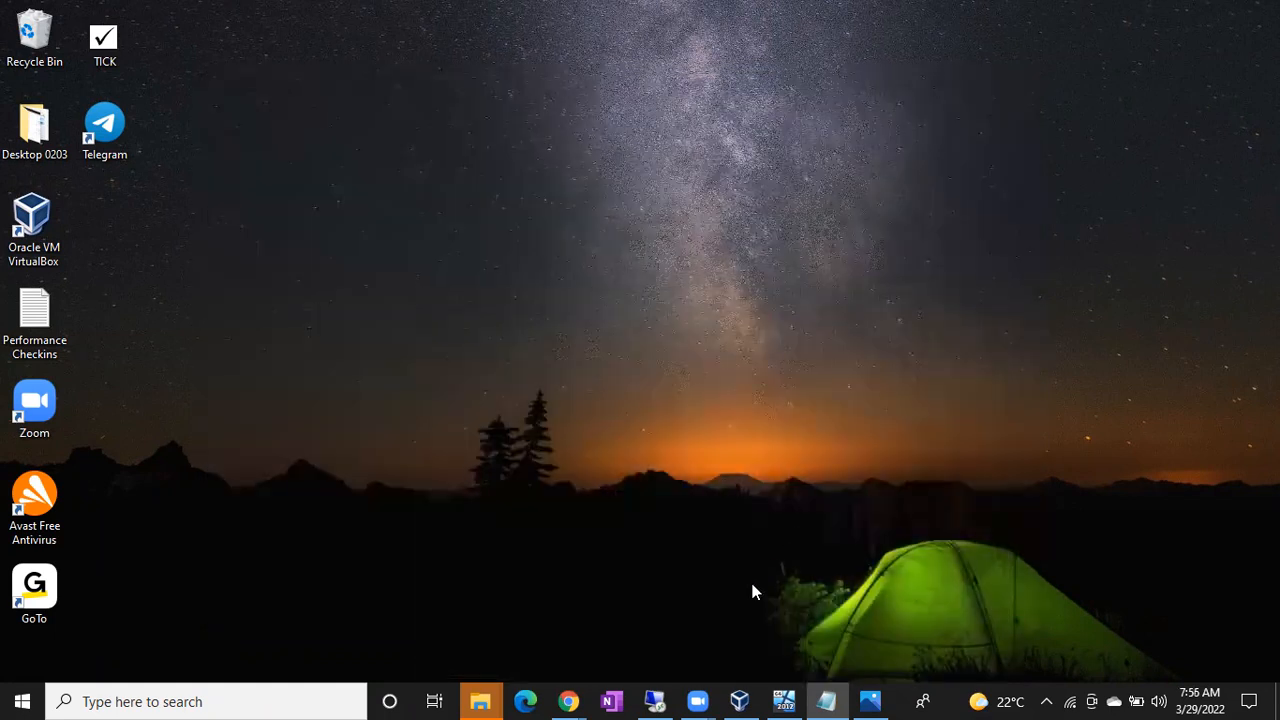
pyautogui.click(655, 701)
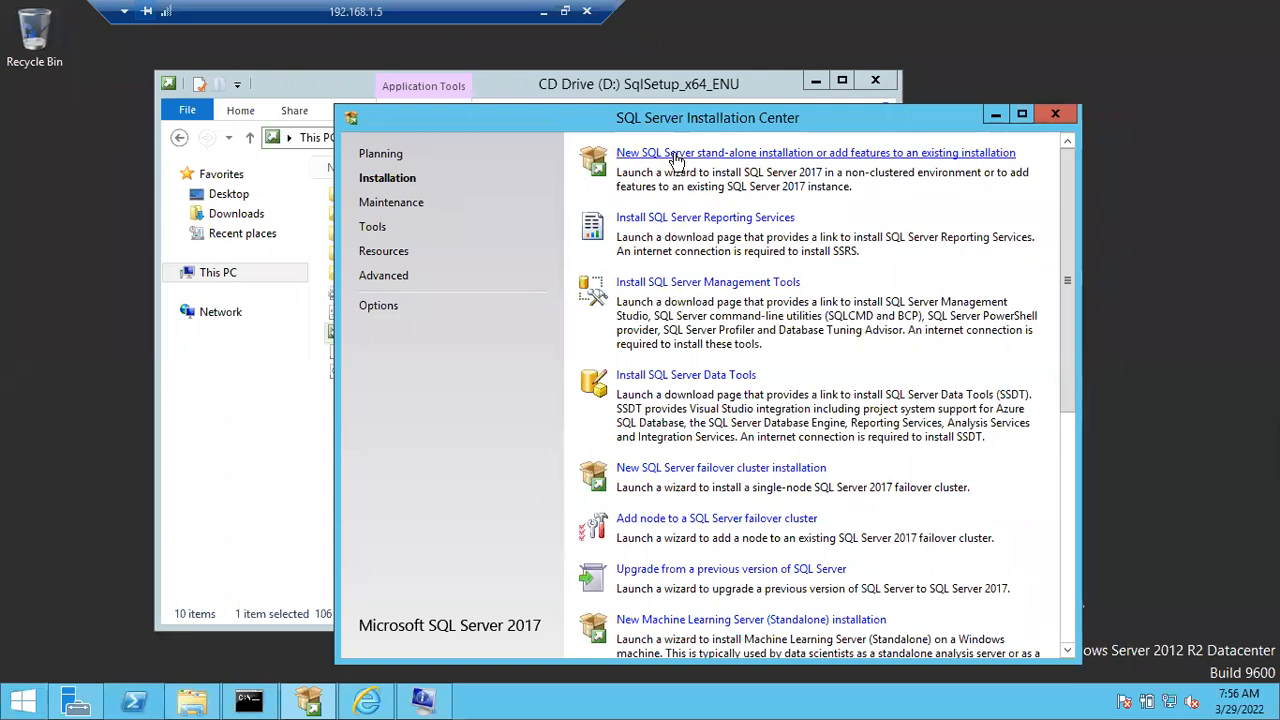
pyautogui.click(755, 154)
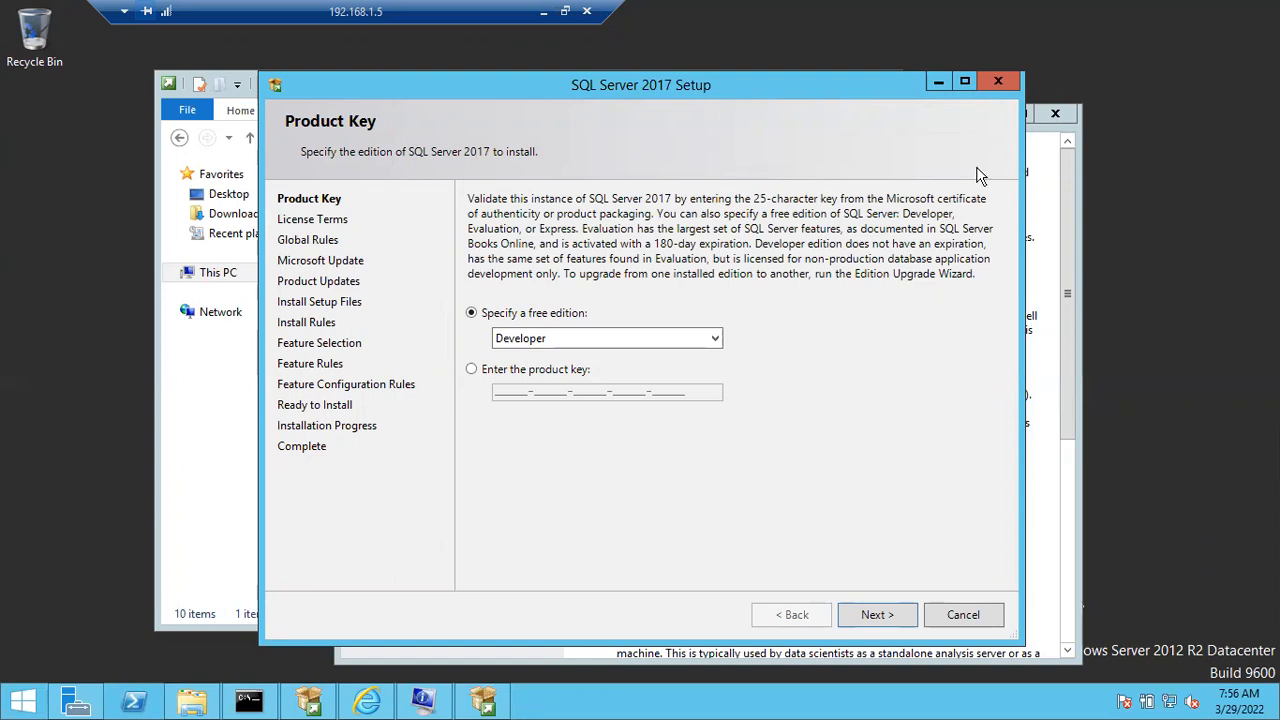
pyautogui.click(1072, 204)
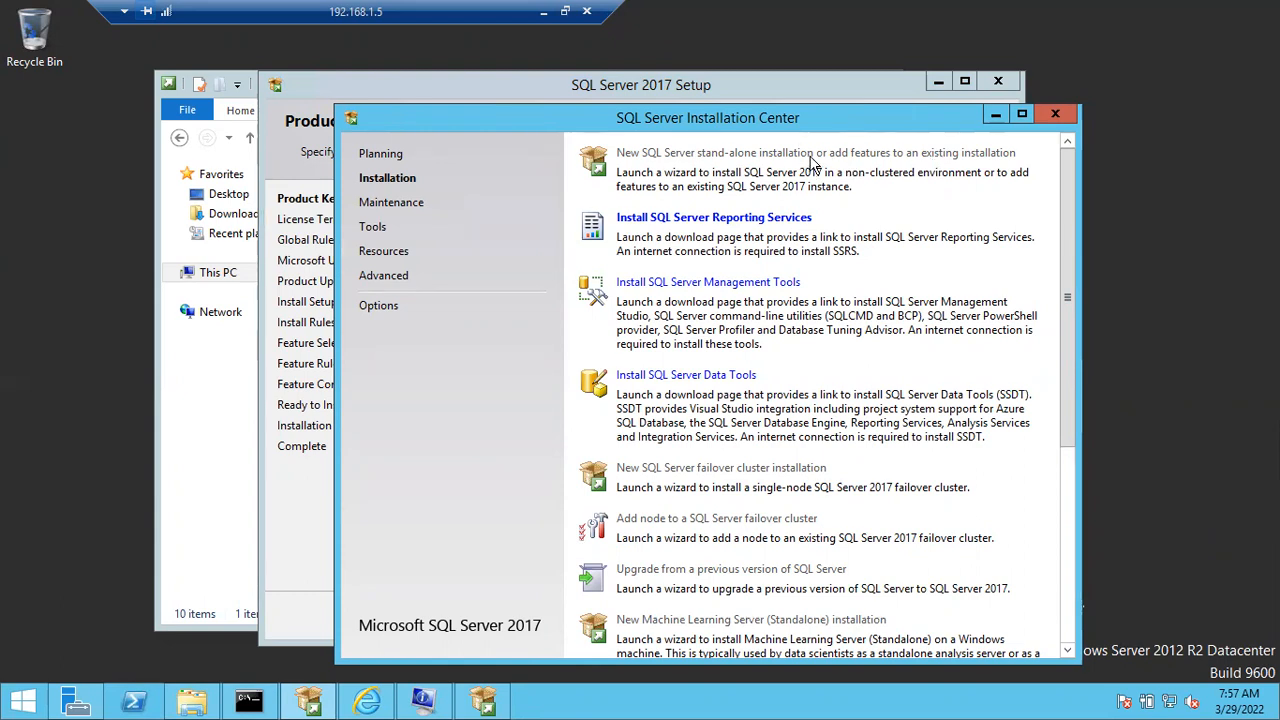
pyautogui.click(995, 114)
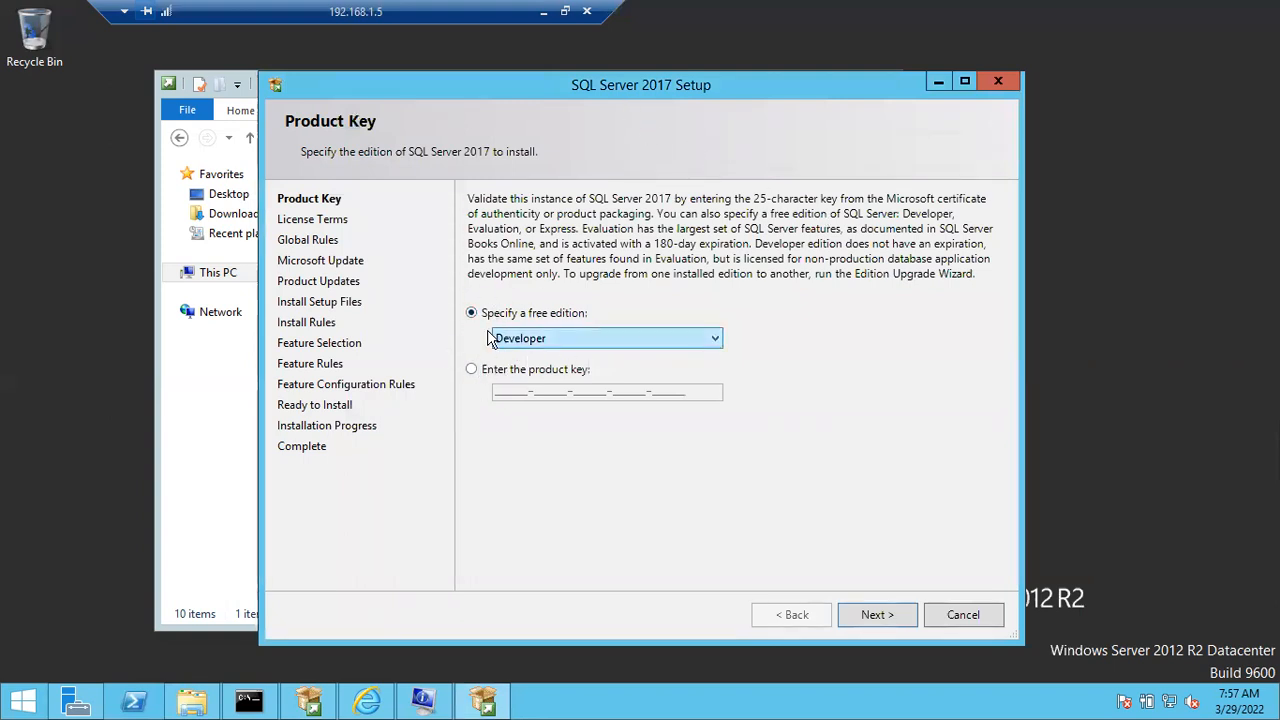
# - Review the free edition and product key choices, keep the free Developer edition, and continue to the license terms
pyautogui.click(526, 344)
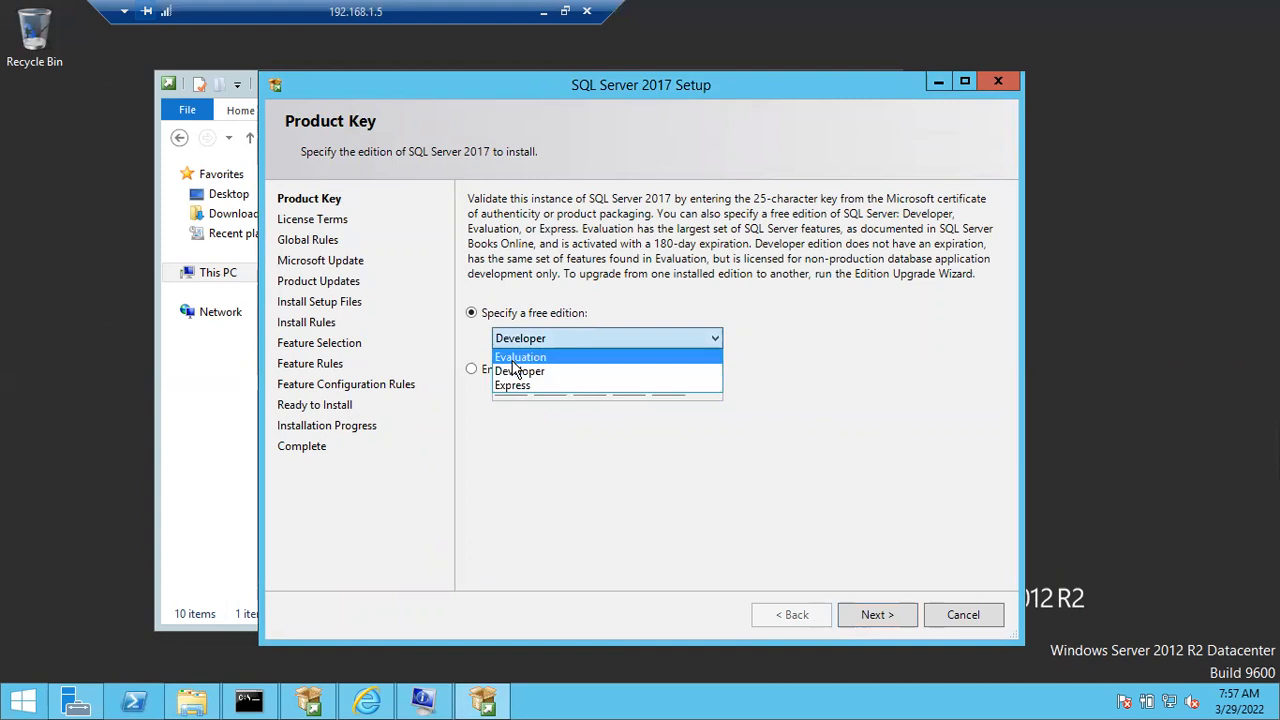
pyautogui.click(512, 371)
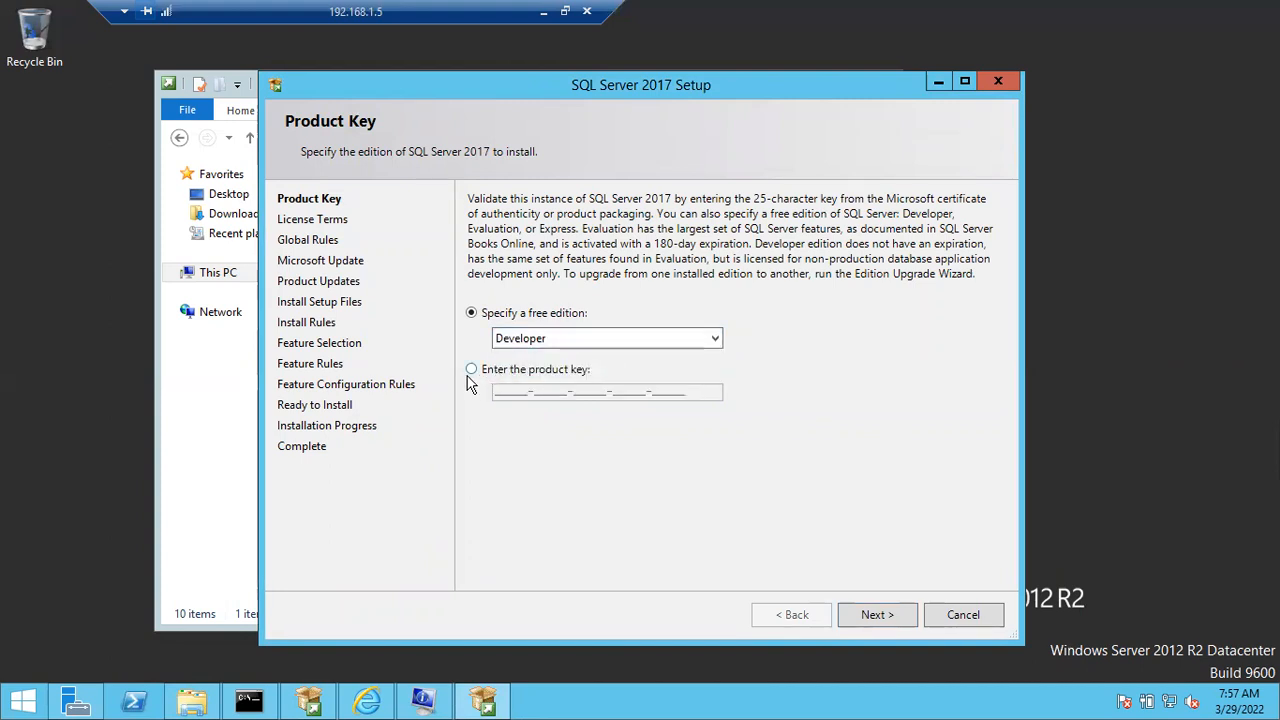
pyautogui.click(472, 371)
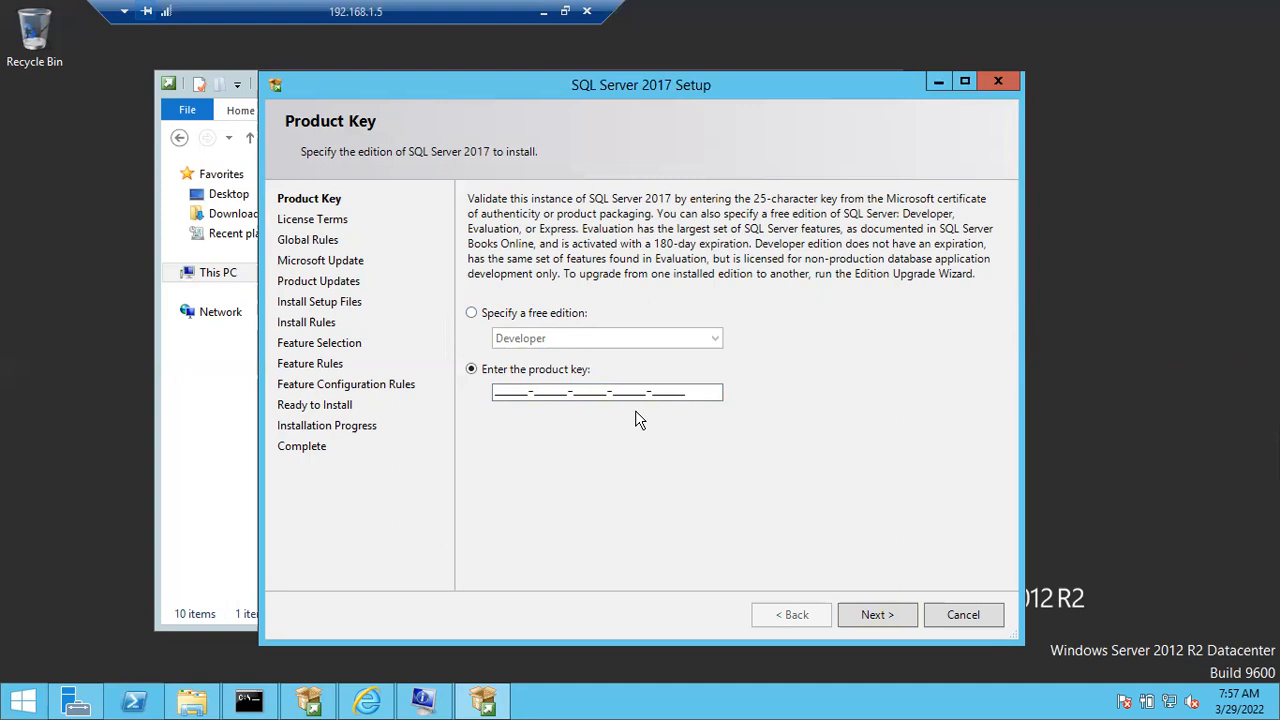
pyautogui.click(495, 313)
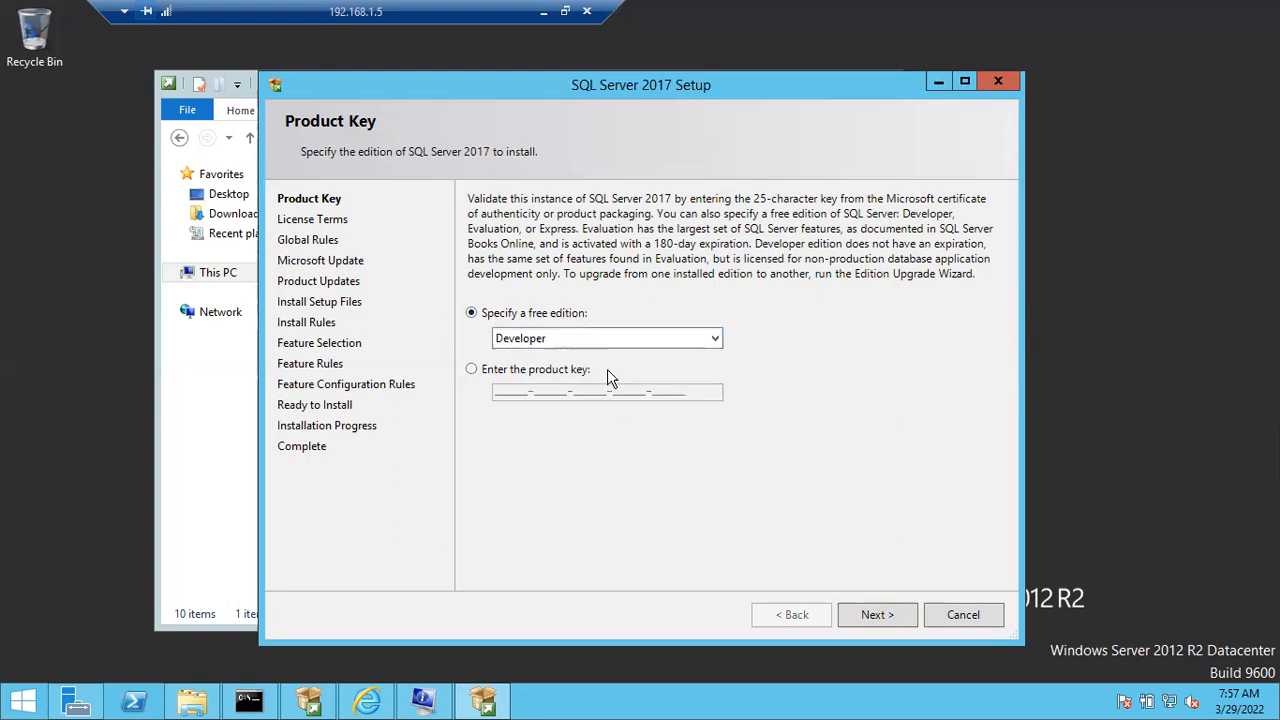
pyautogui.click(872, 613)
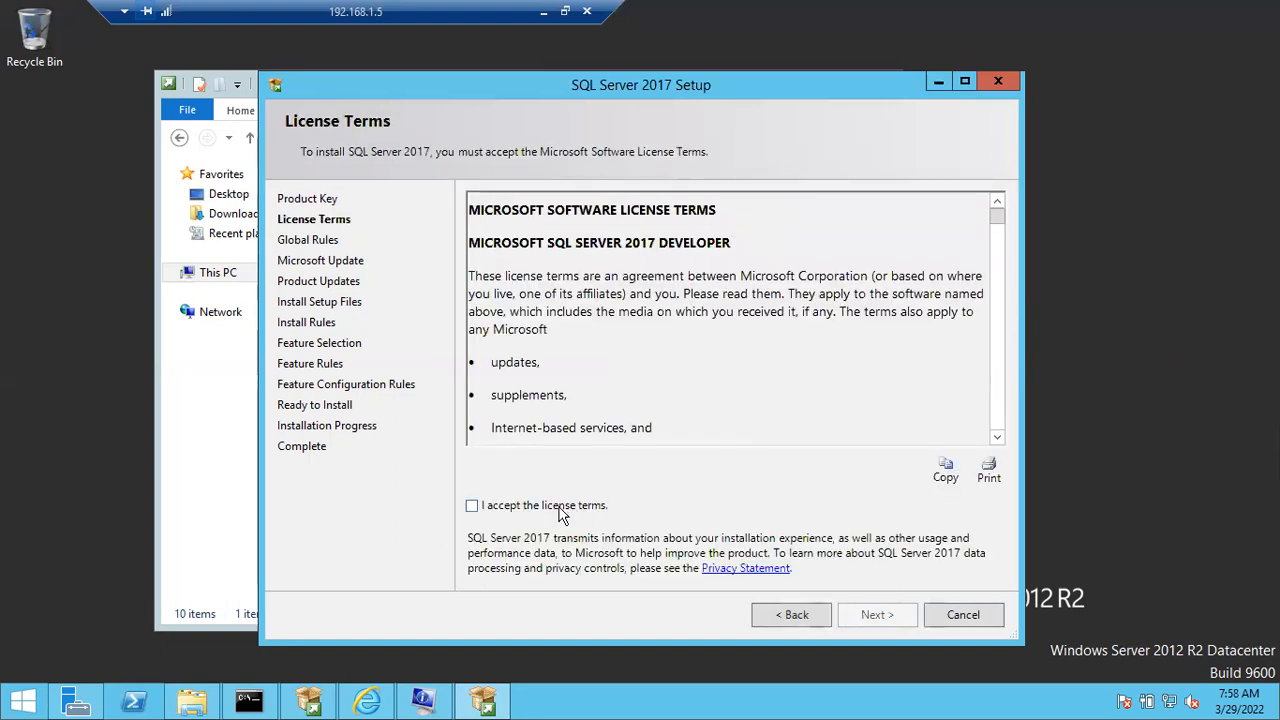
# - Accept the license terms, run the Global Rules check, and return to that page with the rule details shown
pyautogui.click(561, 513)
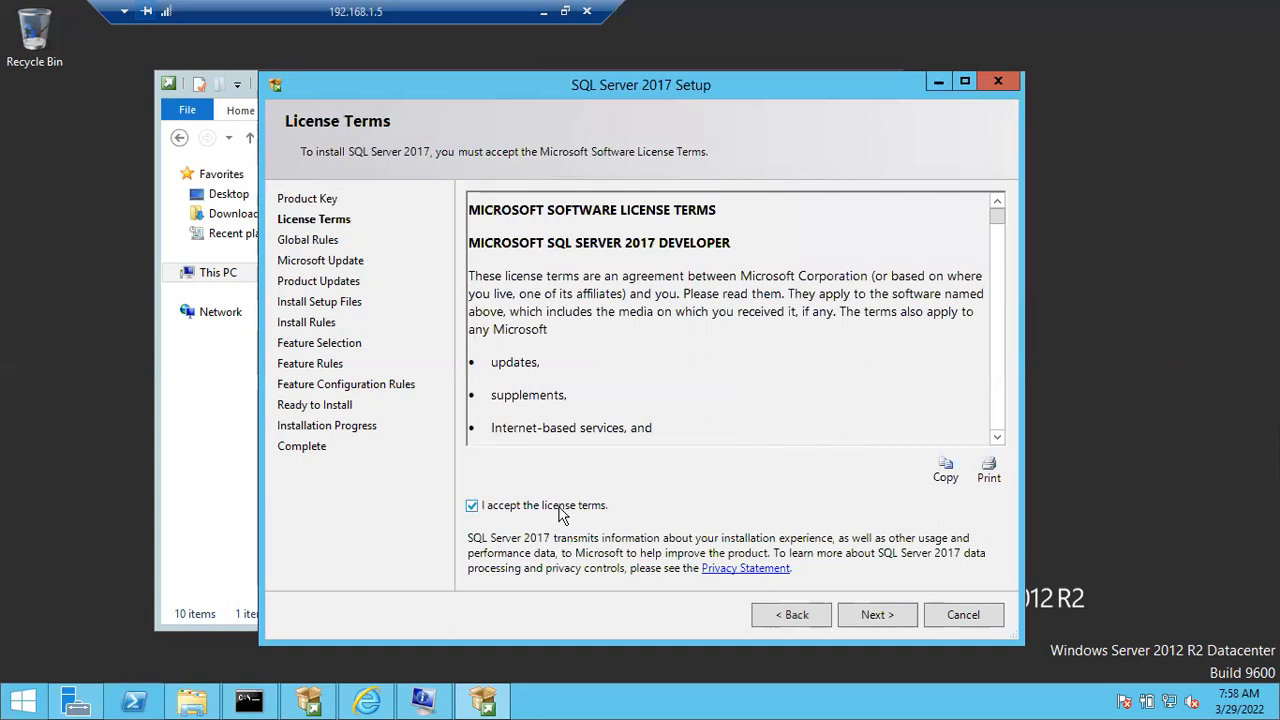
pyautogui.click(875, 614)
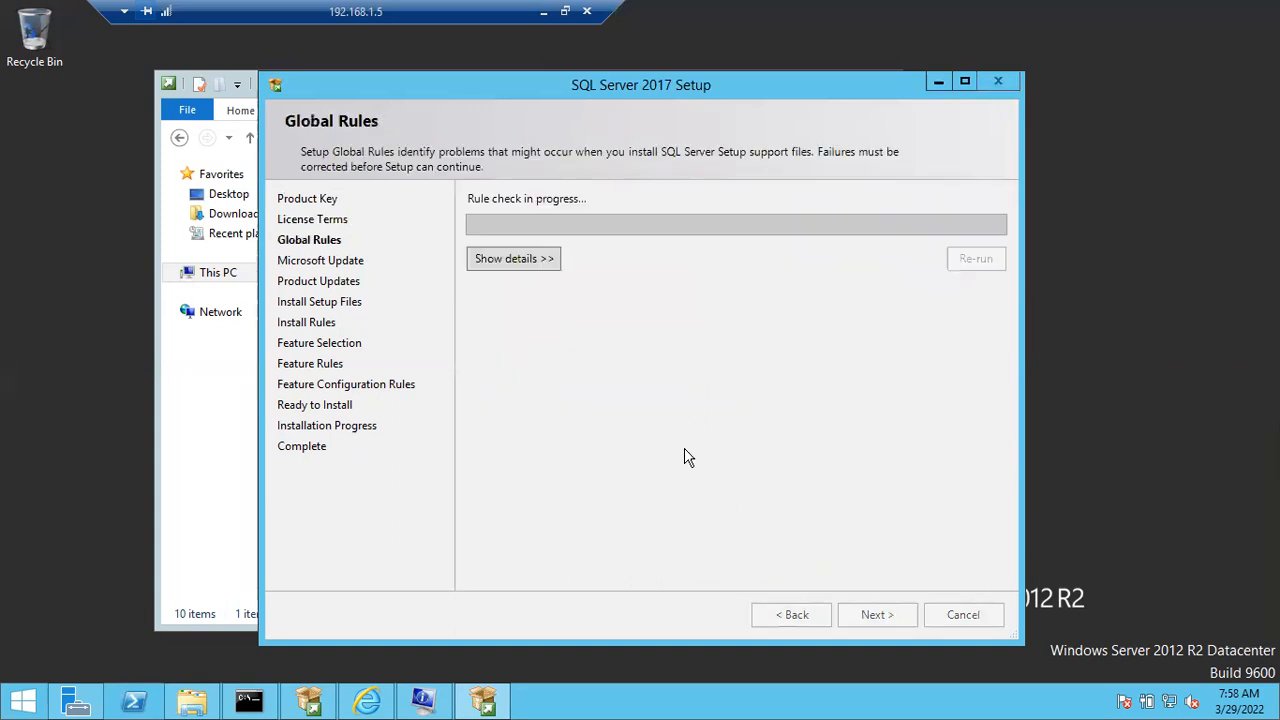
pyautogui.click(525, 264)
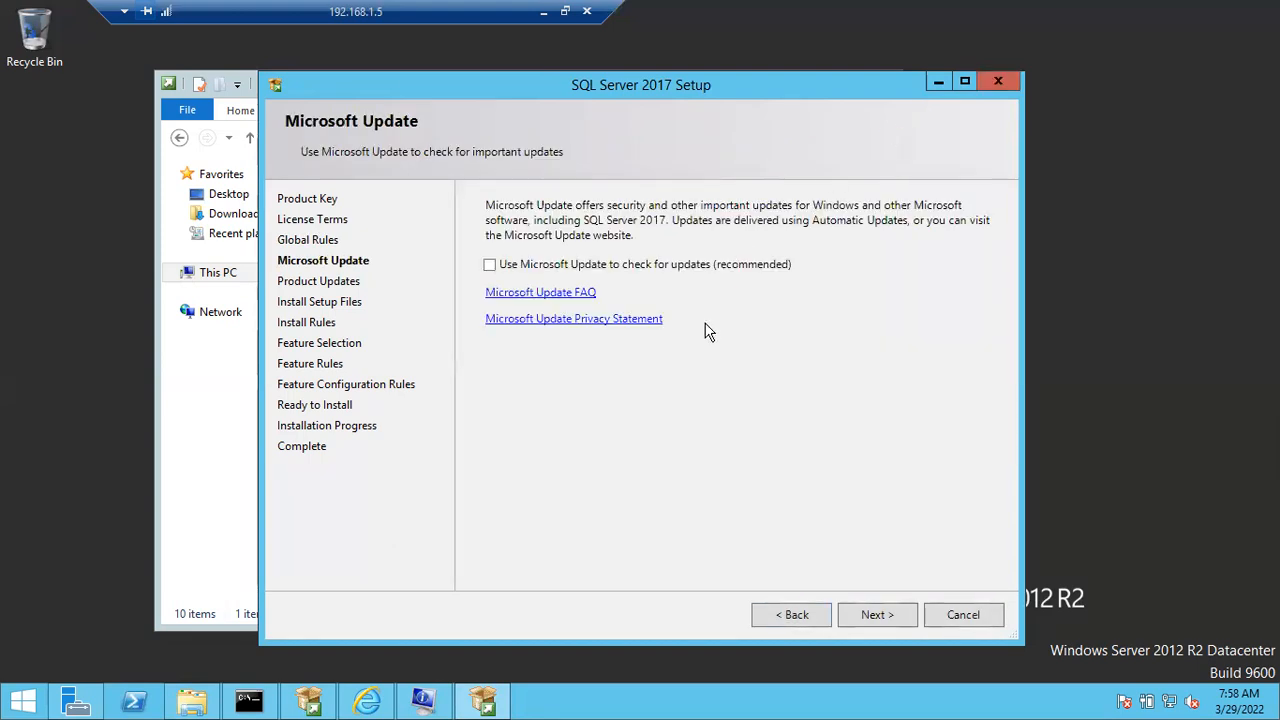
pyautogui.click(782, 618)
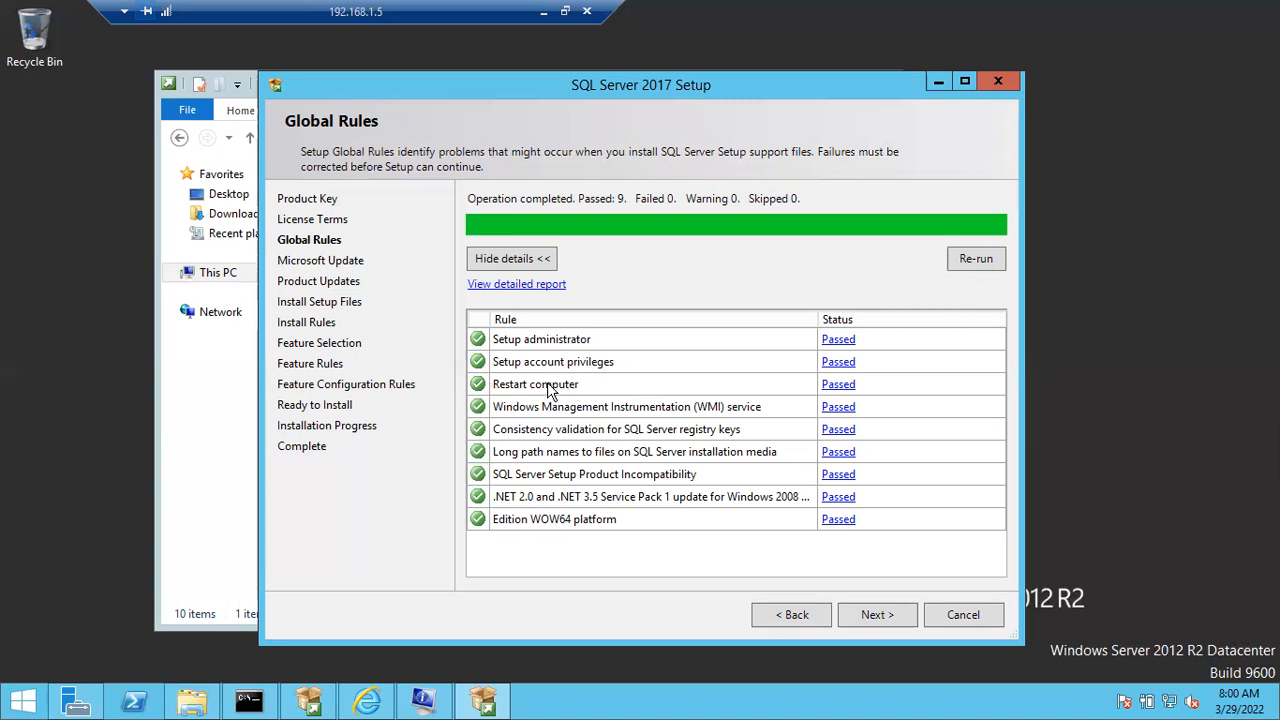
# - Switch to the Notepad notes and add "Before and after installation of sql server you have to restart windows server" below the Cluster Installation line
pyautogui.click(544, 12)
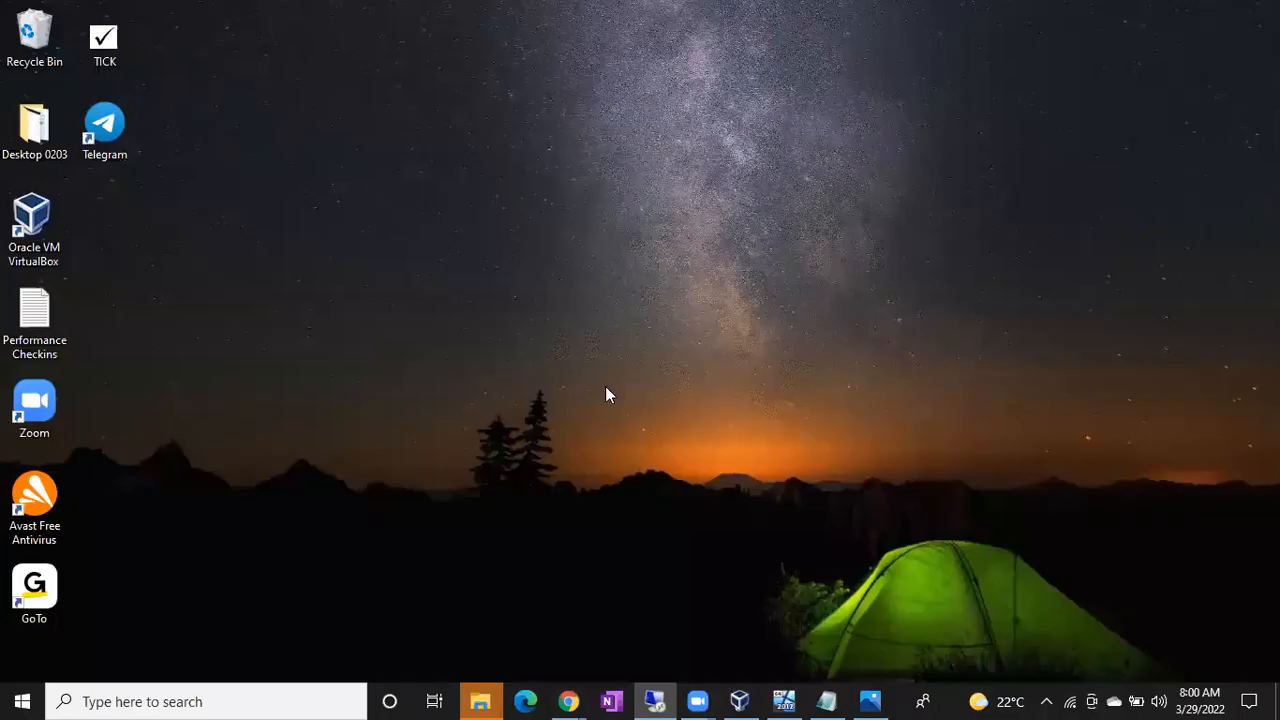
pyautogui.click(826, 701)
pyautogui.click(742, 553)
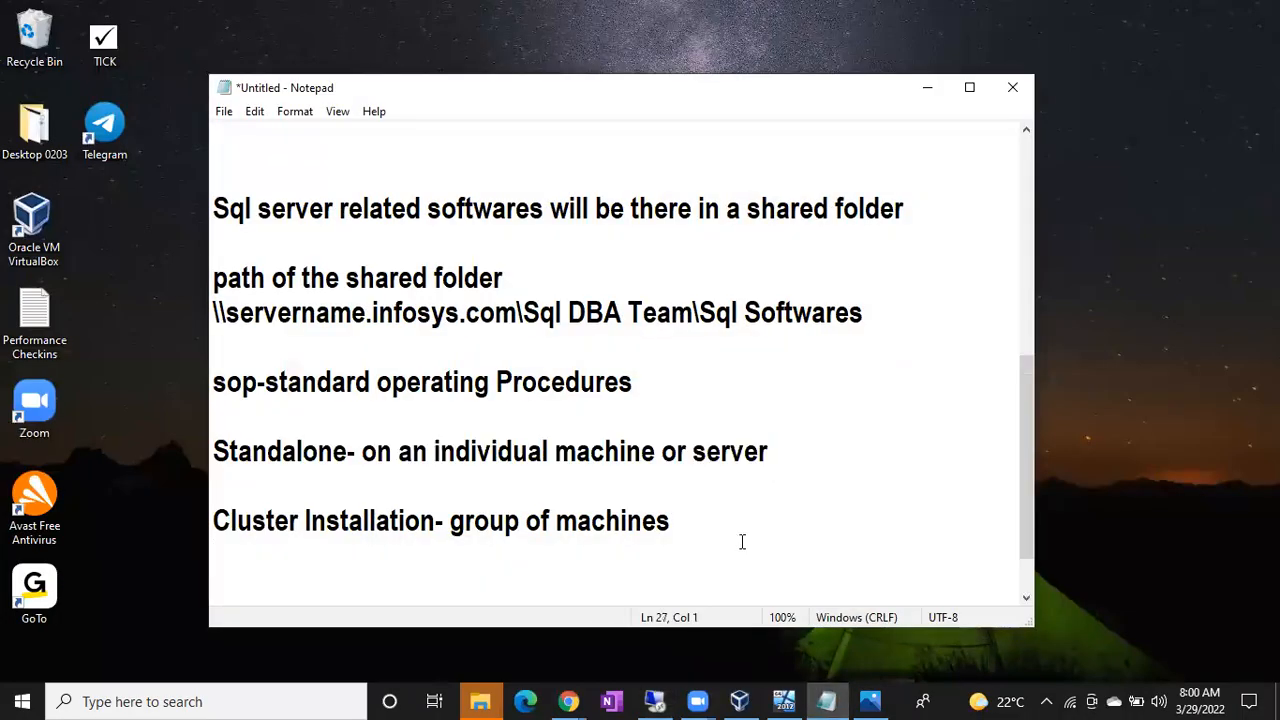
pyautogui.press('Return')
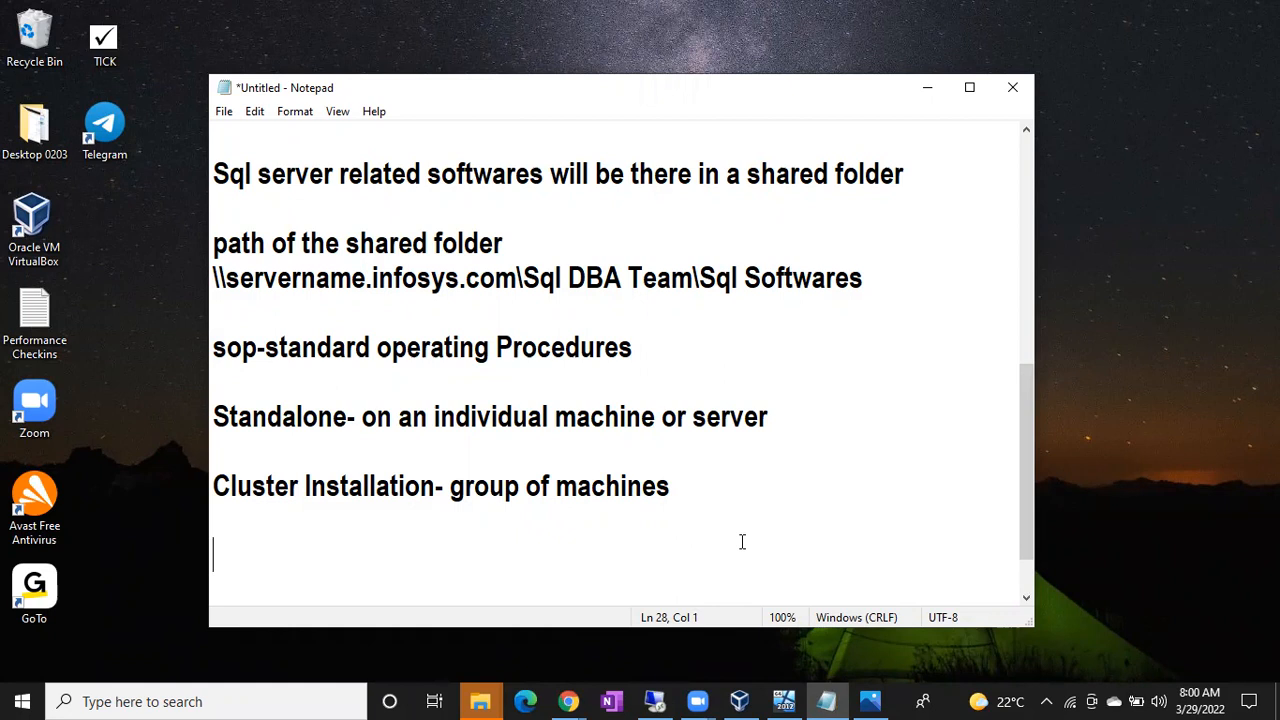
pyautogui.write('Before ')
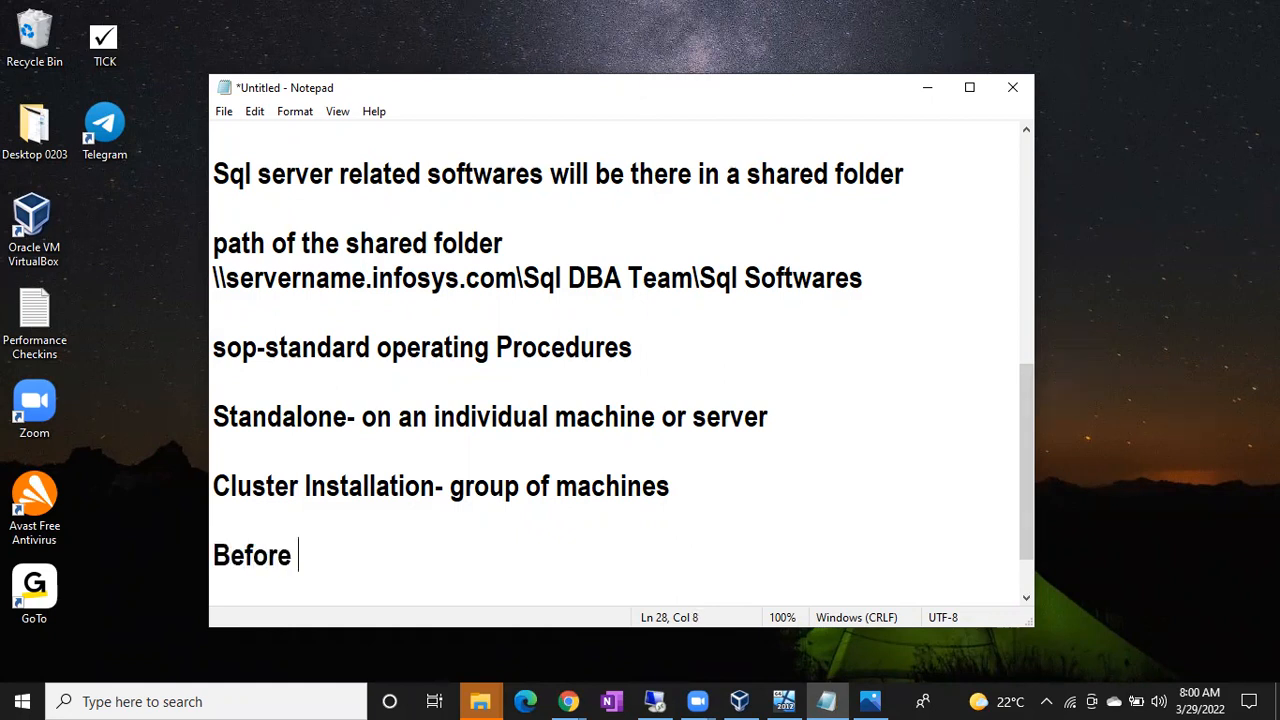
pyautogui.write('and after ')
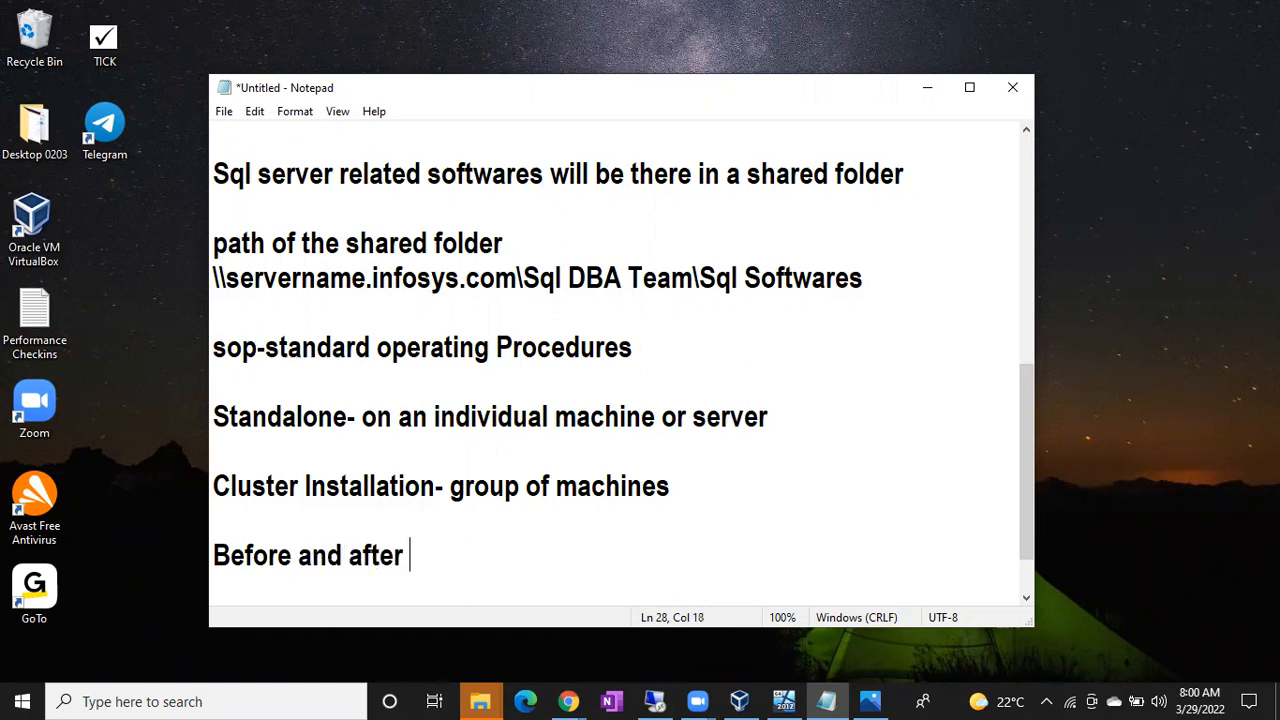
pyautogui.write('installation')
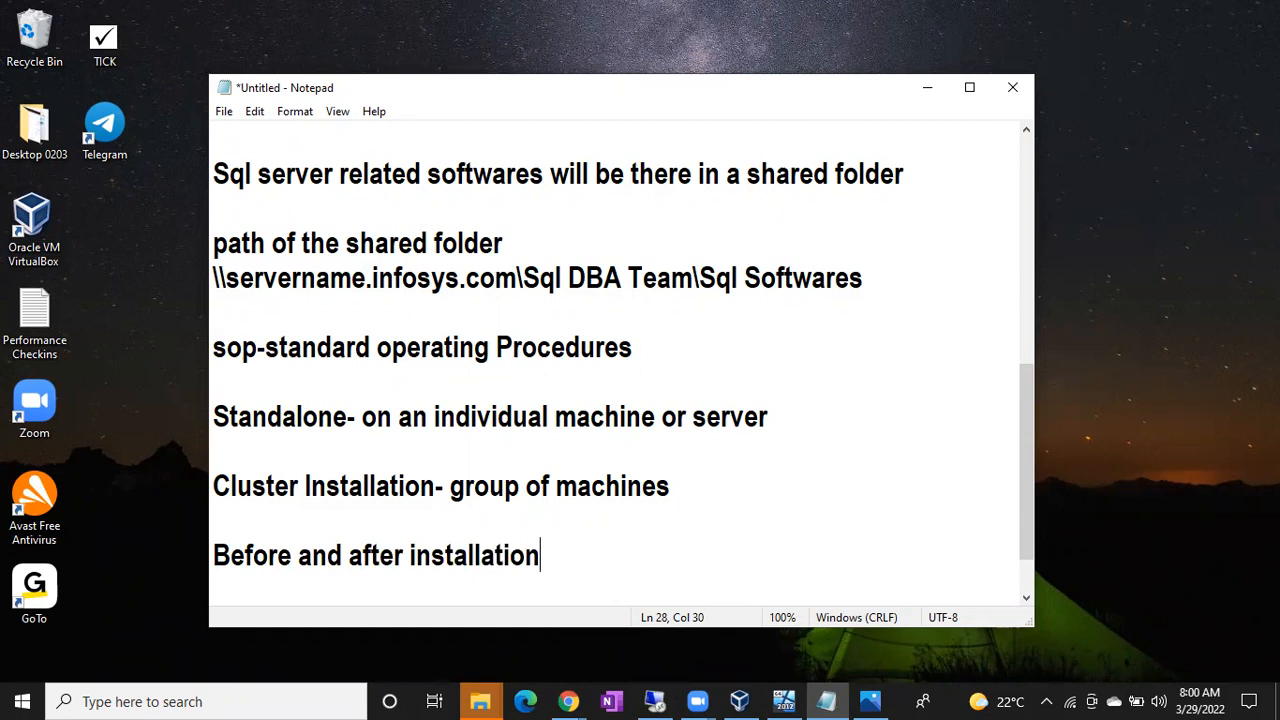
pyautogui.write(' of sql server yo uh')
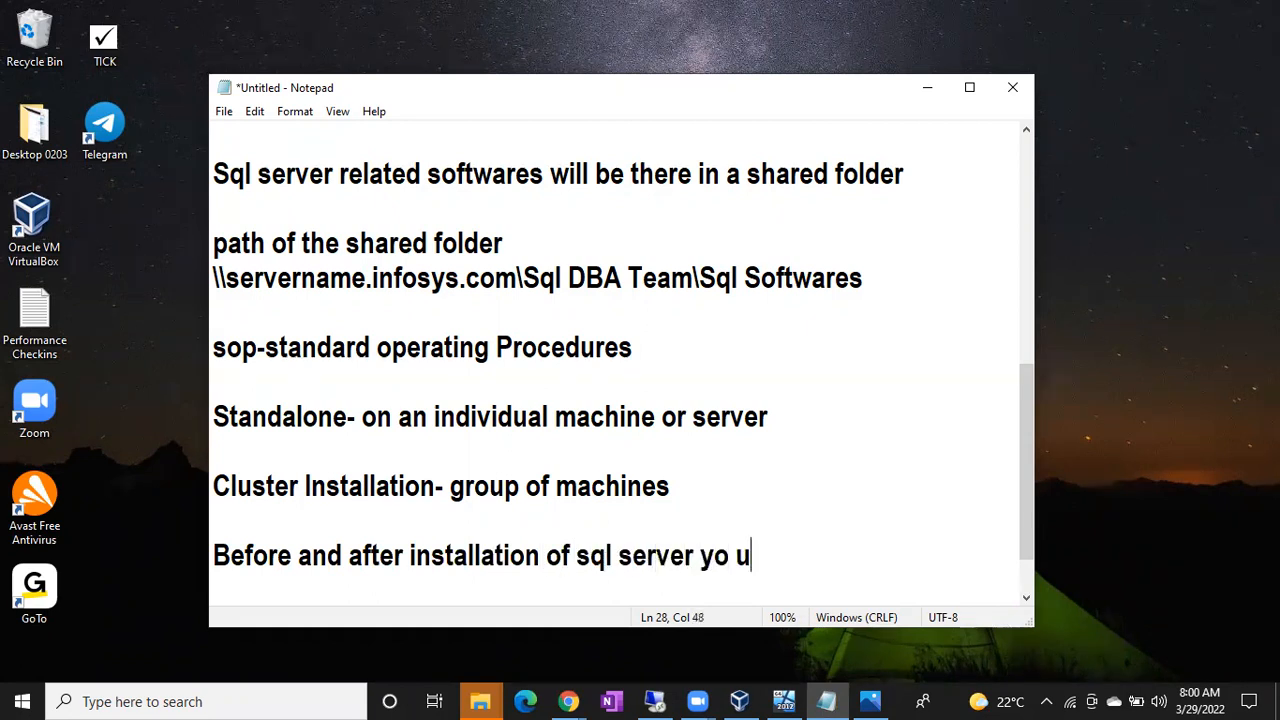
pyautogui.press('BackSpace')
pyautogui.press('BackSpace')
pyautogui.press('BackSpace')
pyautogui.write('u have')
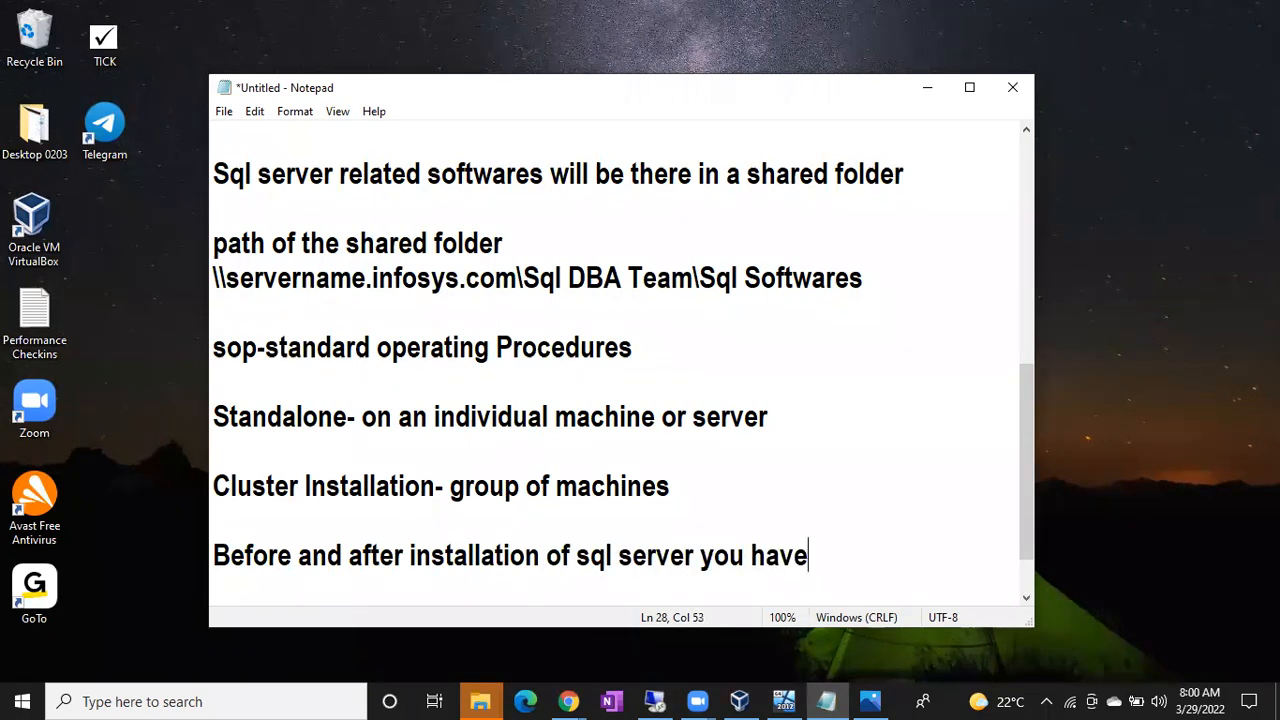
pyautogui.write(' to restart w')
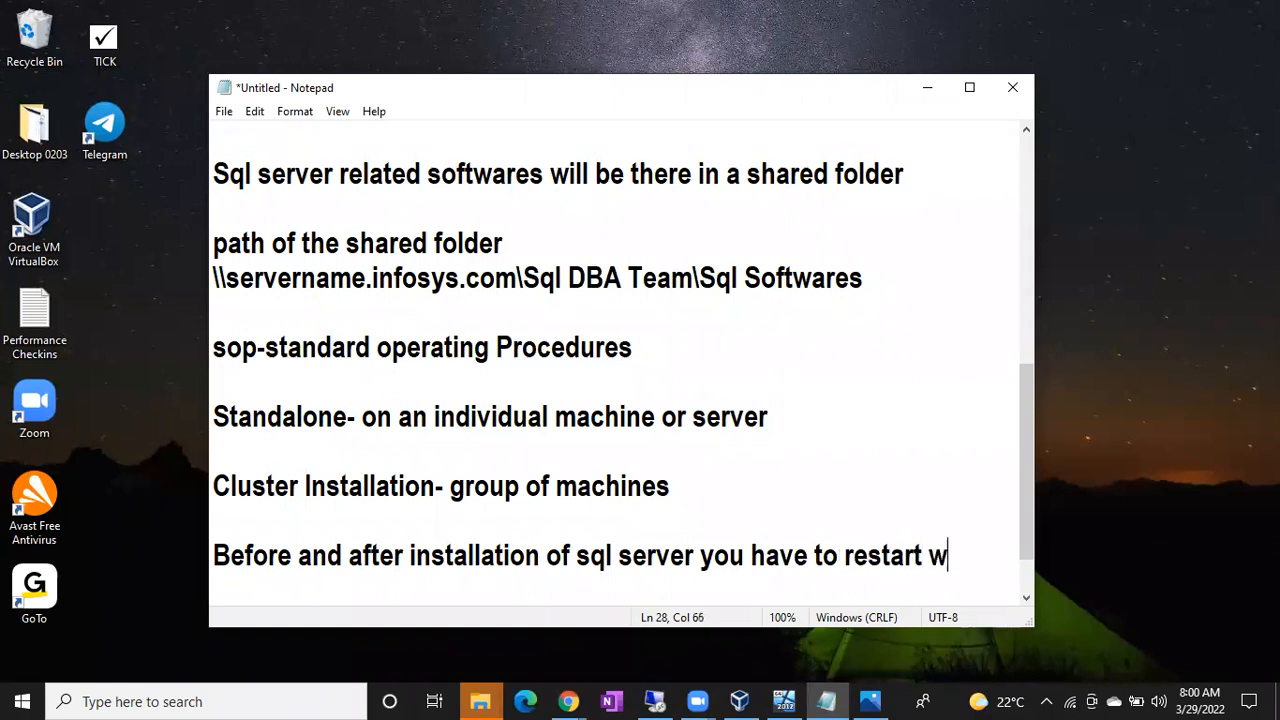
pyautogui.press('Return')
pyautogui.press('BackSpace')
pyautogui.press('BackSpace')
pyautogui.press('Return')
pyautogui.write('windows server')
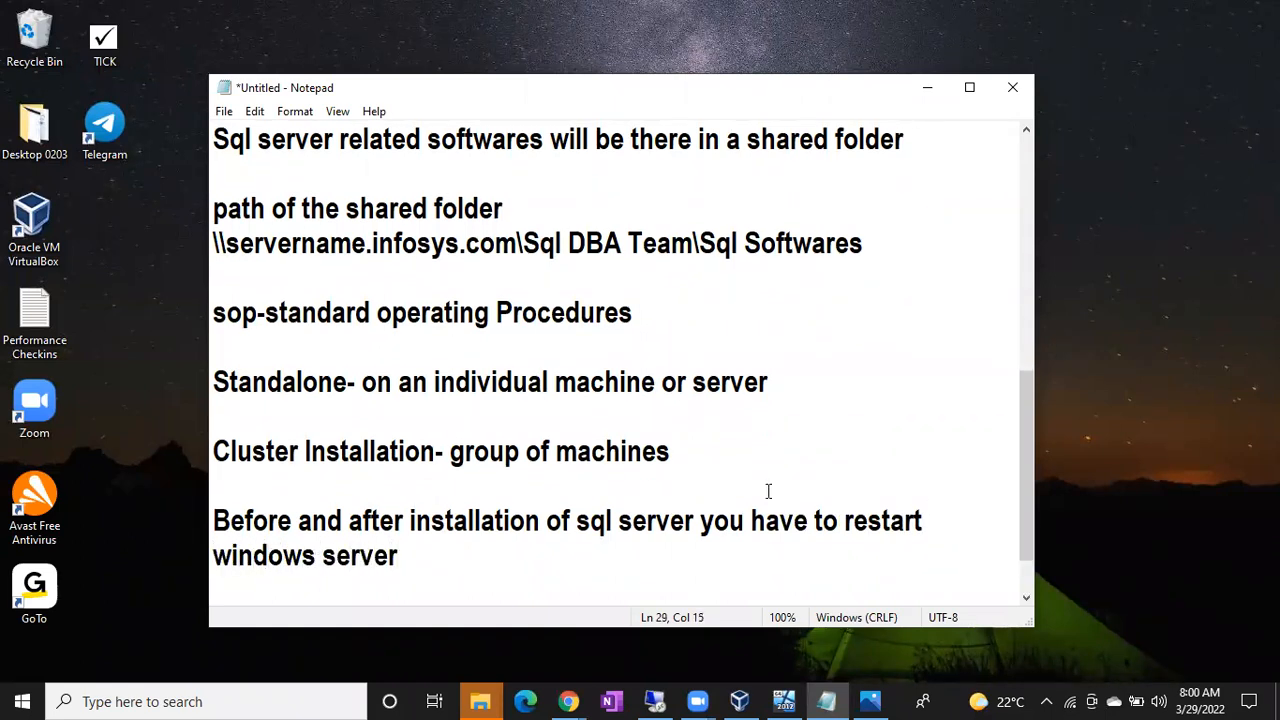
pyautogui.click(722, 91)
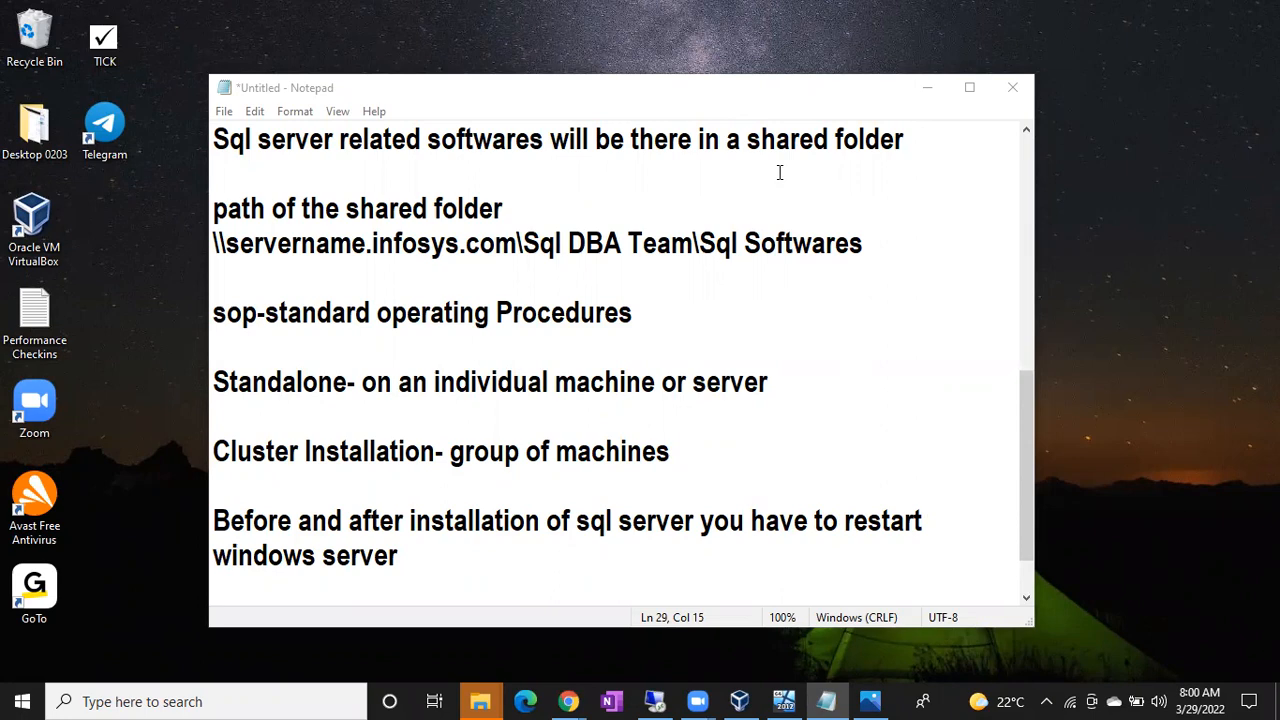
# - Return to the remote server, re-run the Global Rules check, and continue past Microsoft Update without enabling it
pyautogui.click(655, 701)
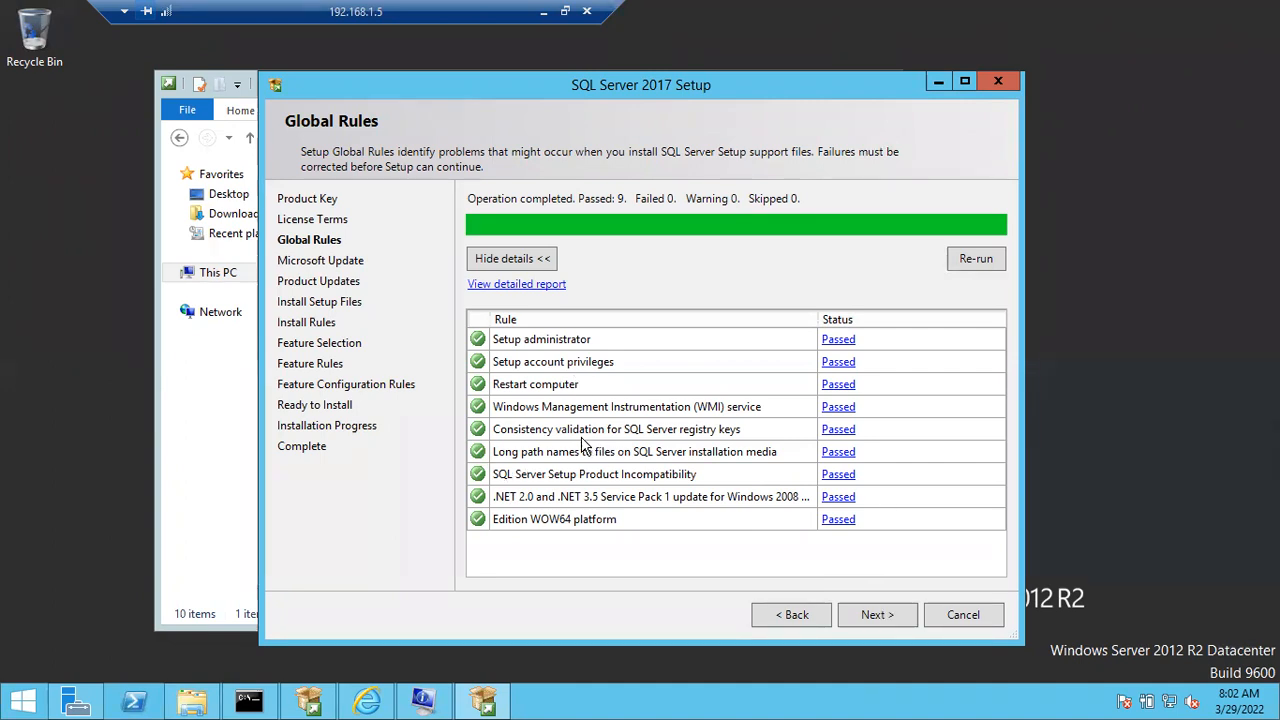
pyautogui.click(968, 262)
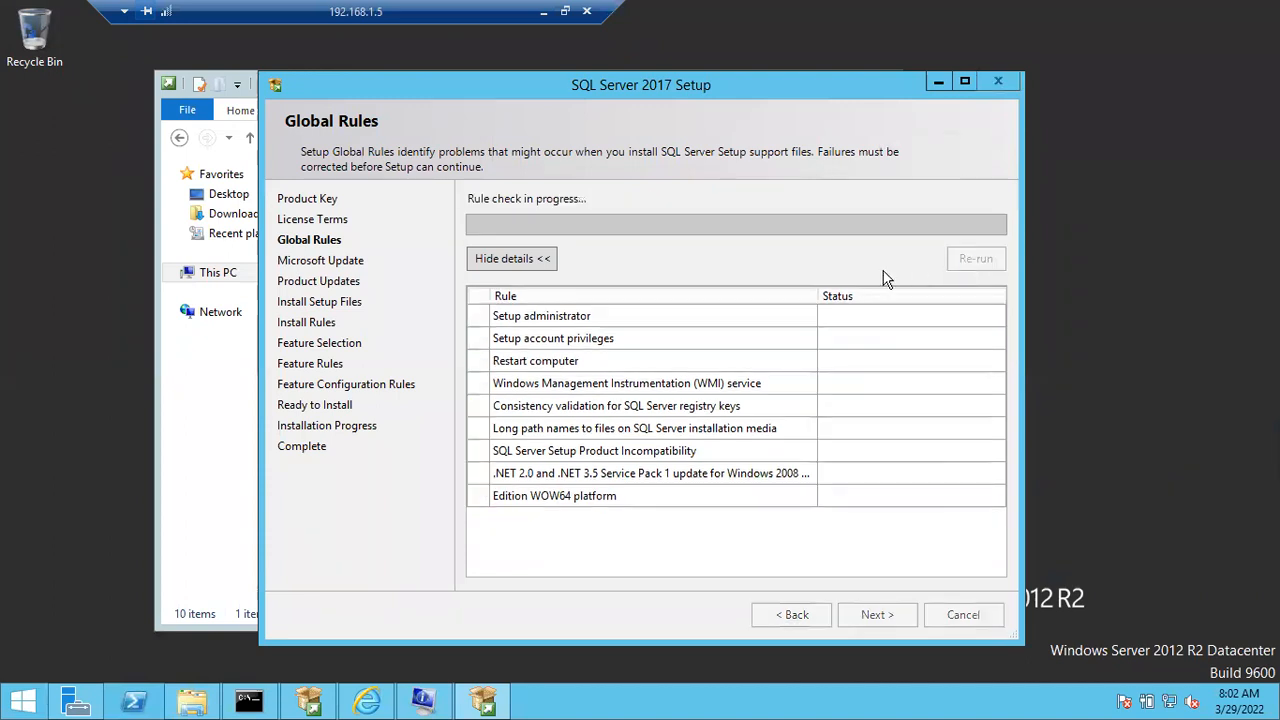
pyautogui.click(874, 616)
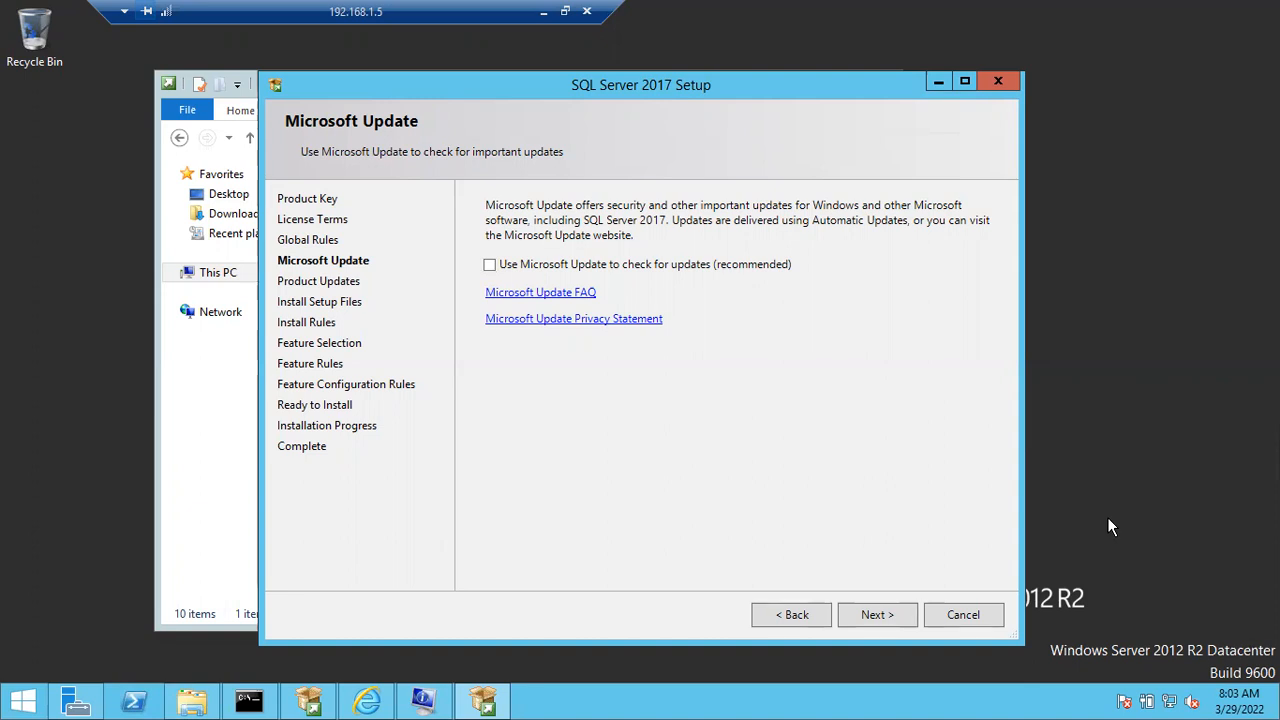
pyautogui.click(866, 609)
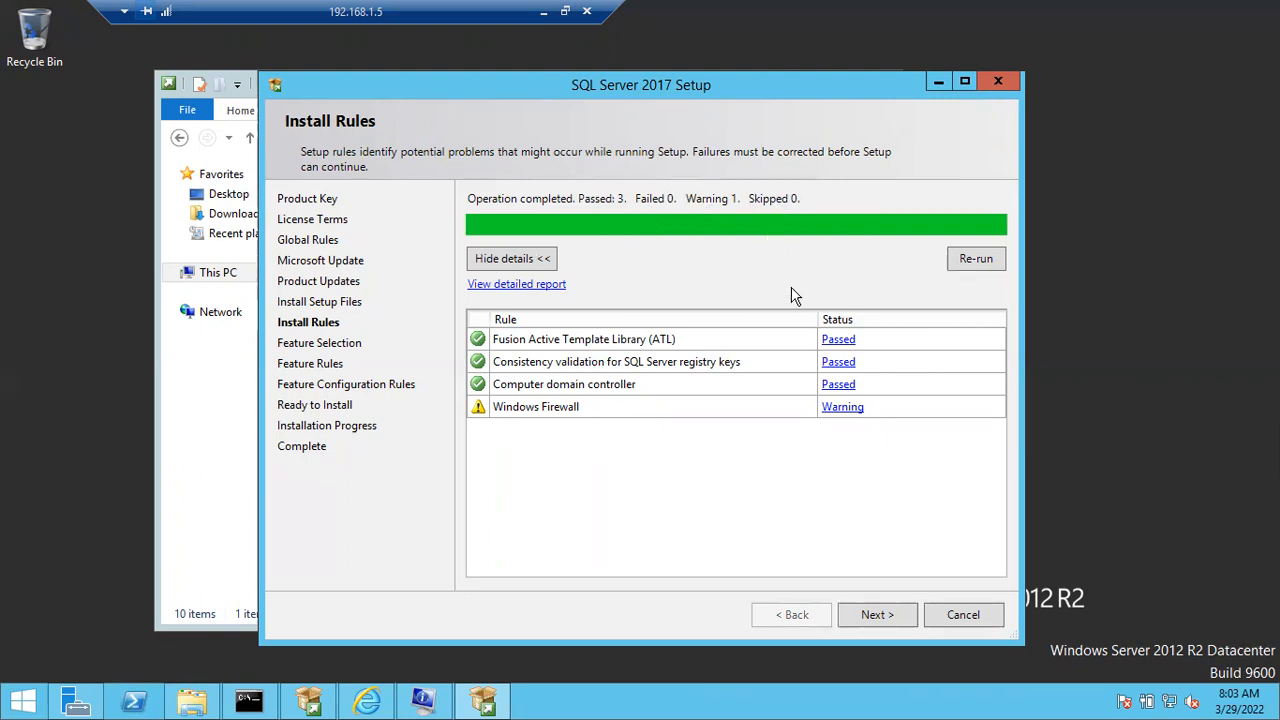
# - Continue from Install Rules to a maximised Feature Selection page and select Database Engine Services with SQL Server Replication
pyautogui.click(867, 615)
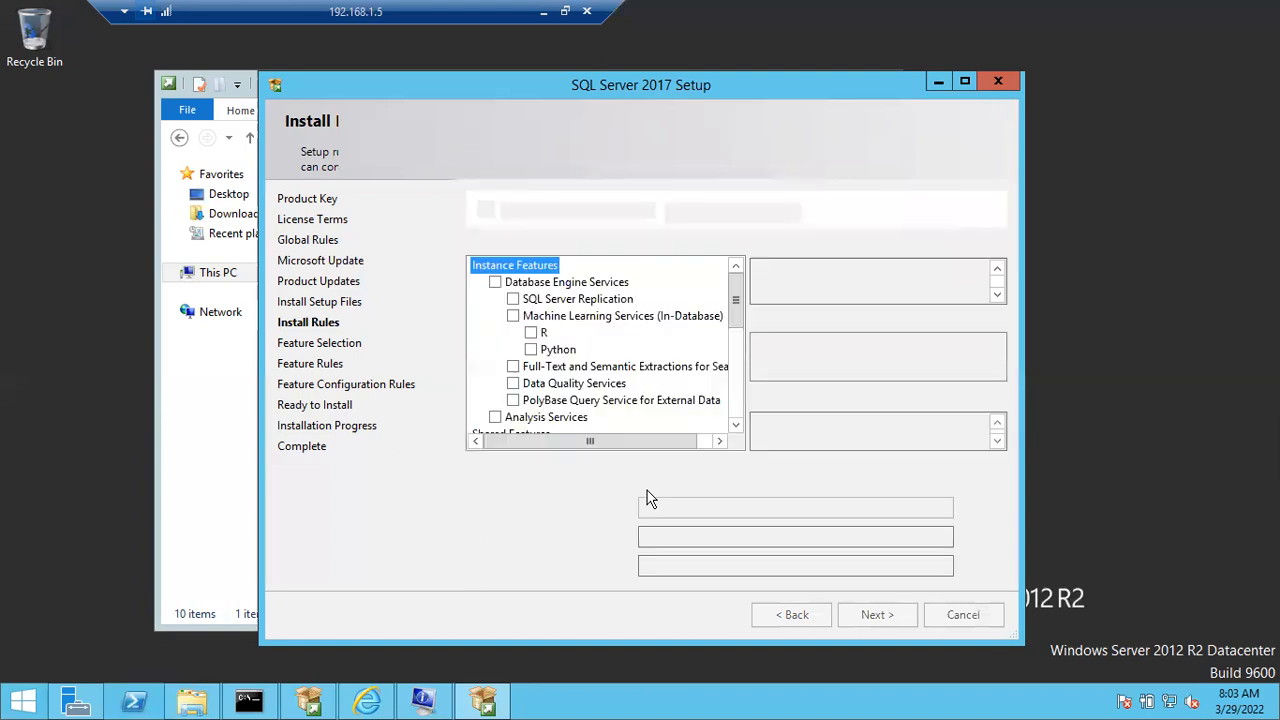
pyautogui.click(965, 82)
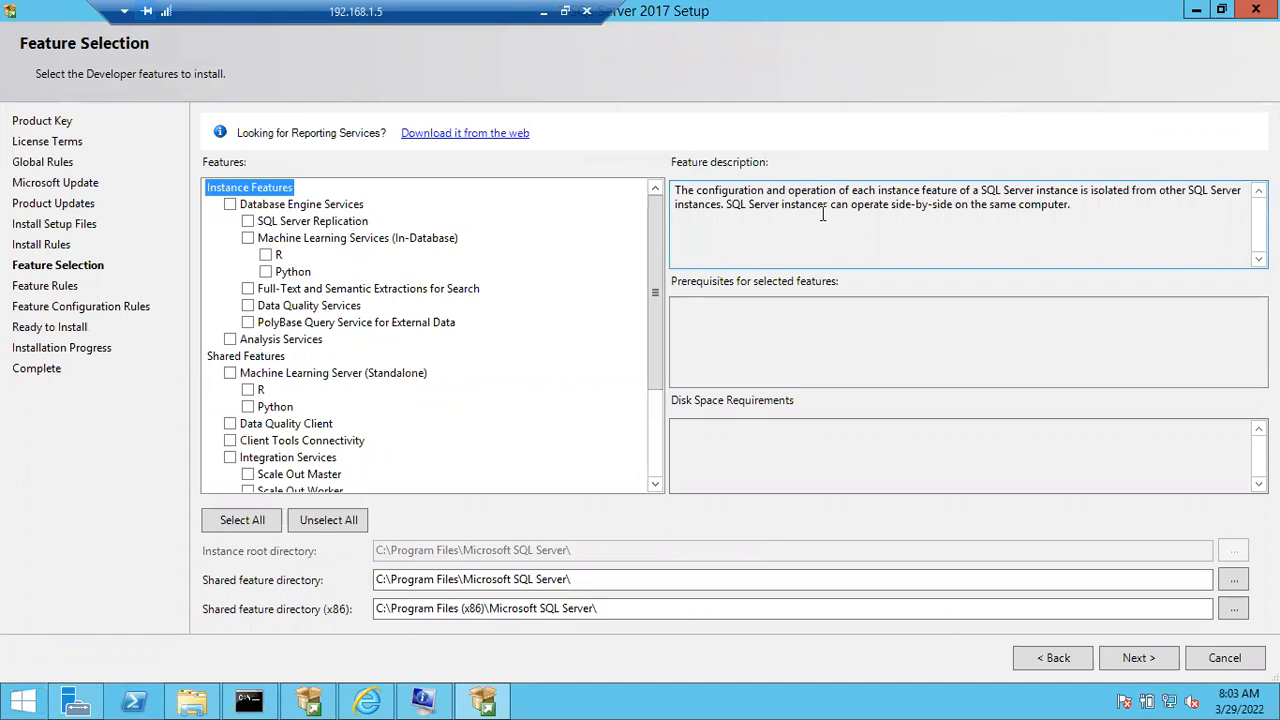
pyautogui.click(230, 204)
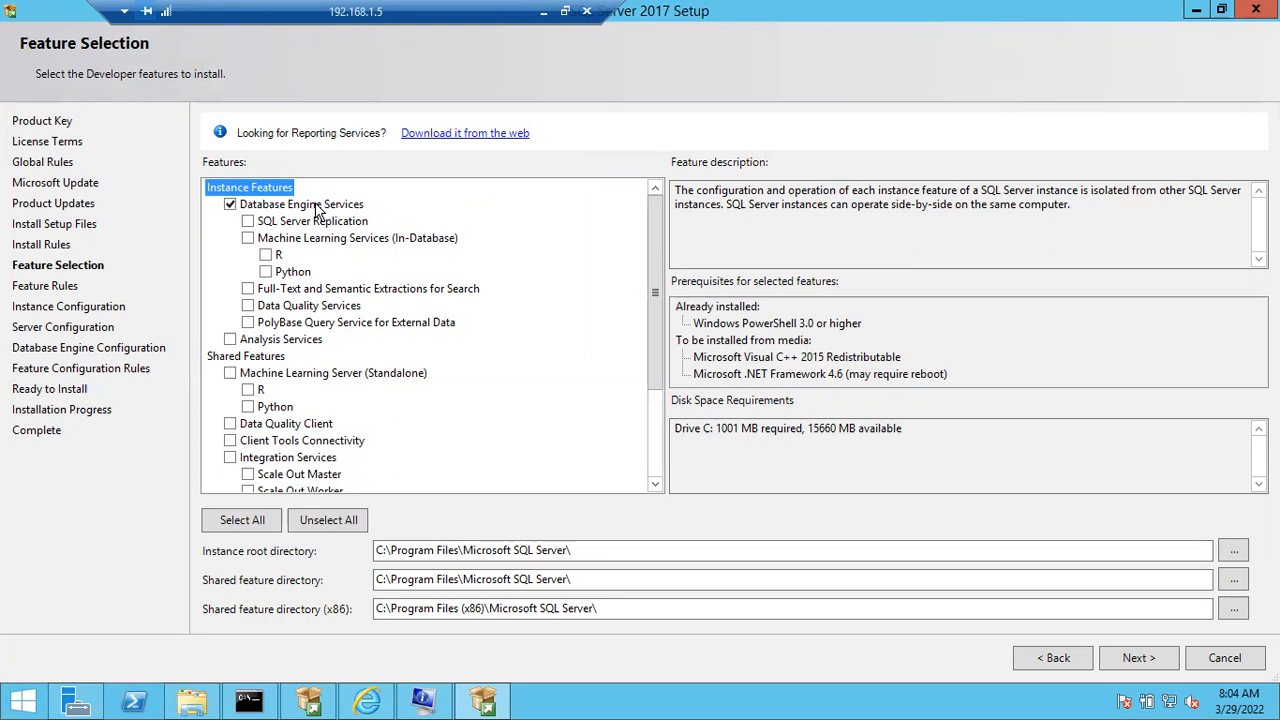
pyautogui.click(250, 222)
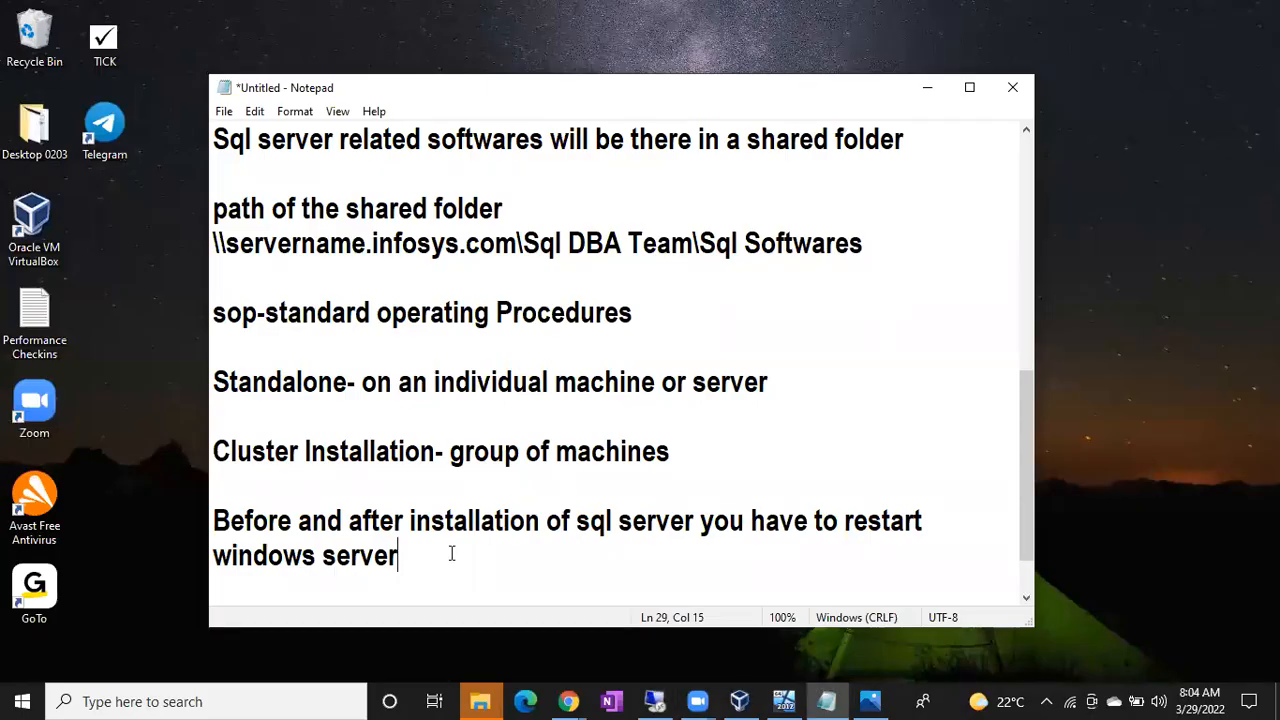
# - Add a "Build Sheet" line below the restart note in Notepad
pyautogui.press('Return')
pyautogui.press('Return')
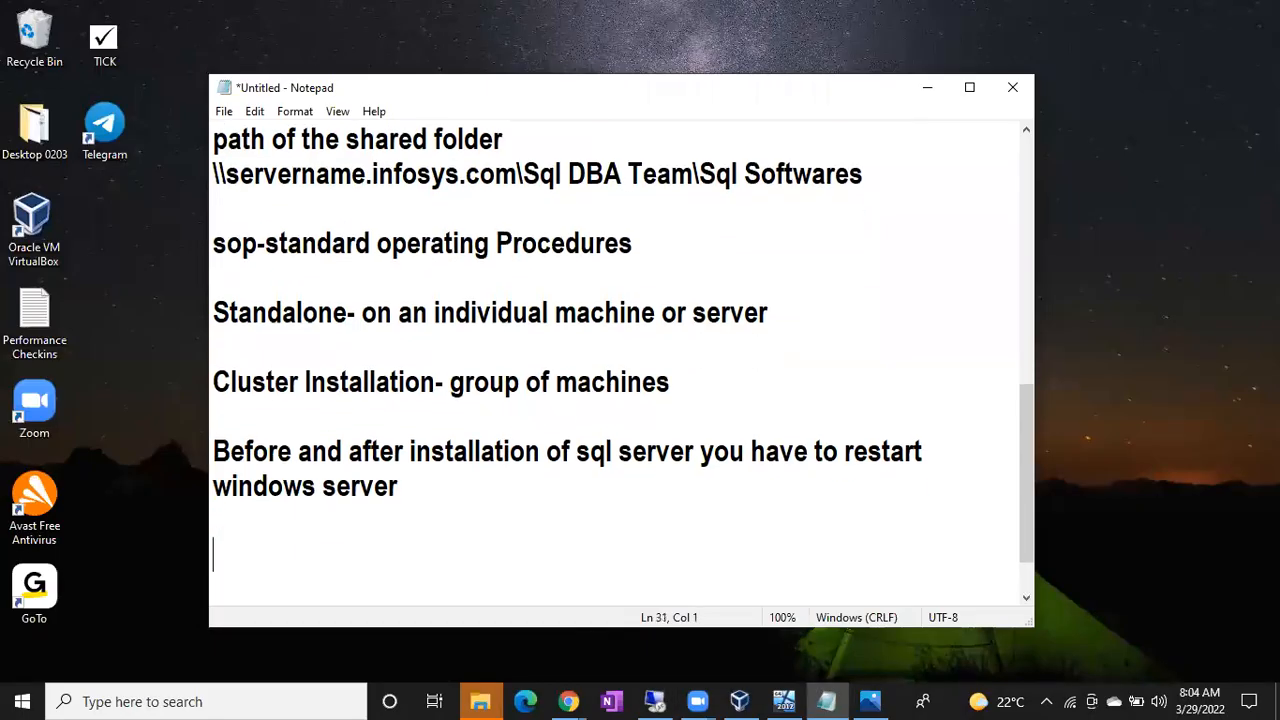
pyautogui.write('Buik')
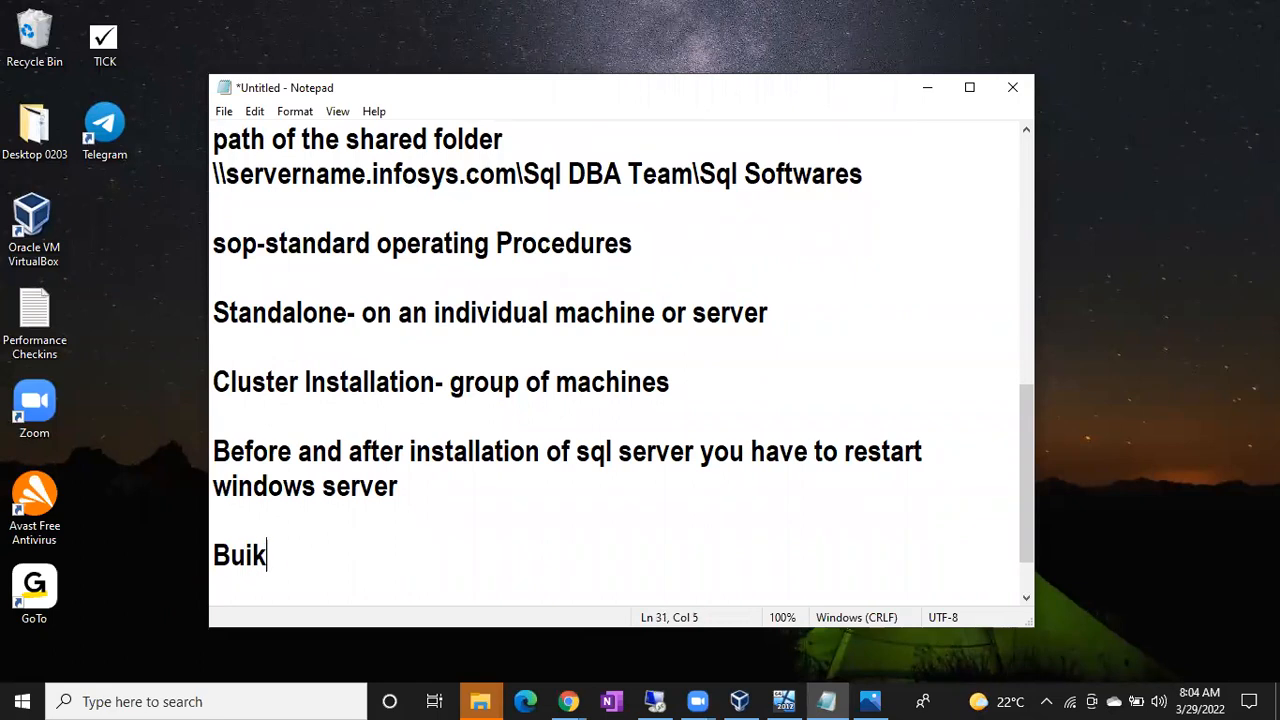
pyautogui.press('BackSpace')
pyautogui.write('ld Shee')
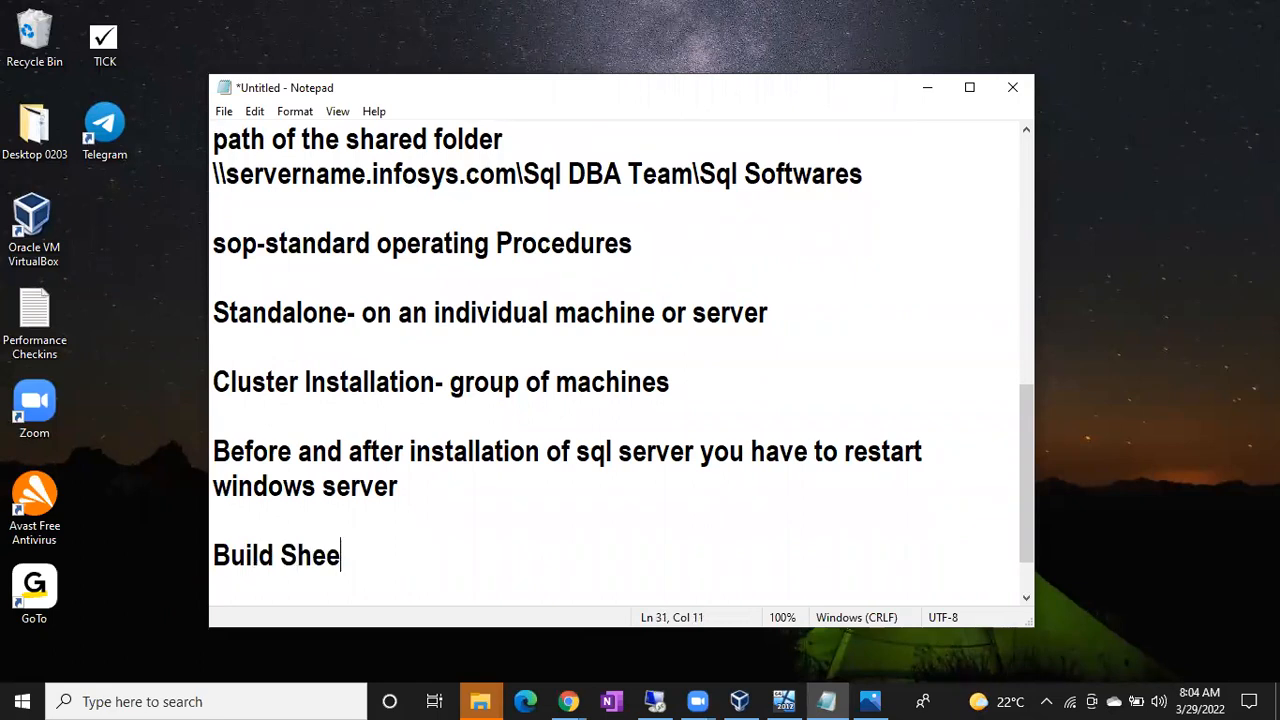
pyautogui.write('t')
pyautogui.press('Return')
pyautogui.press('Return')
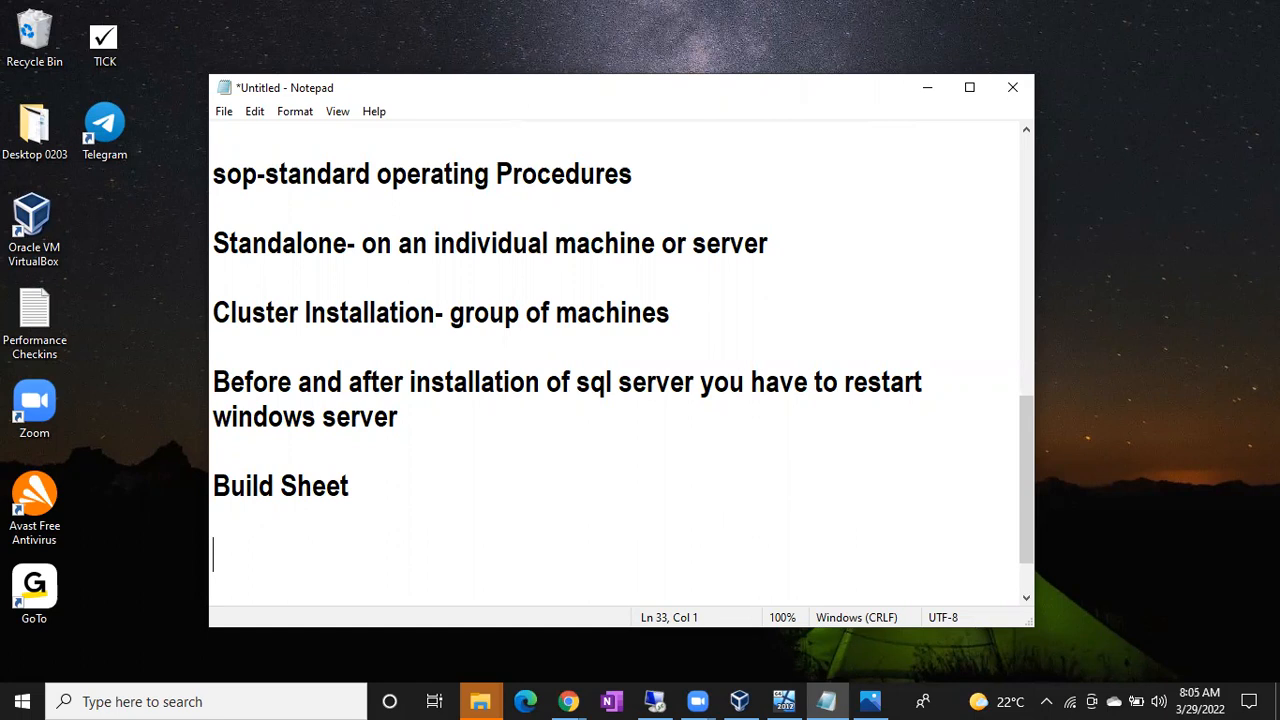
pyautogui.press('BackSpace')
# - Select Full-Text and Semantic Extractions for Search in the remote setup, and highlight the Build Sheet line in Notepad
pyautogui.click(655, 701)
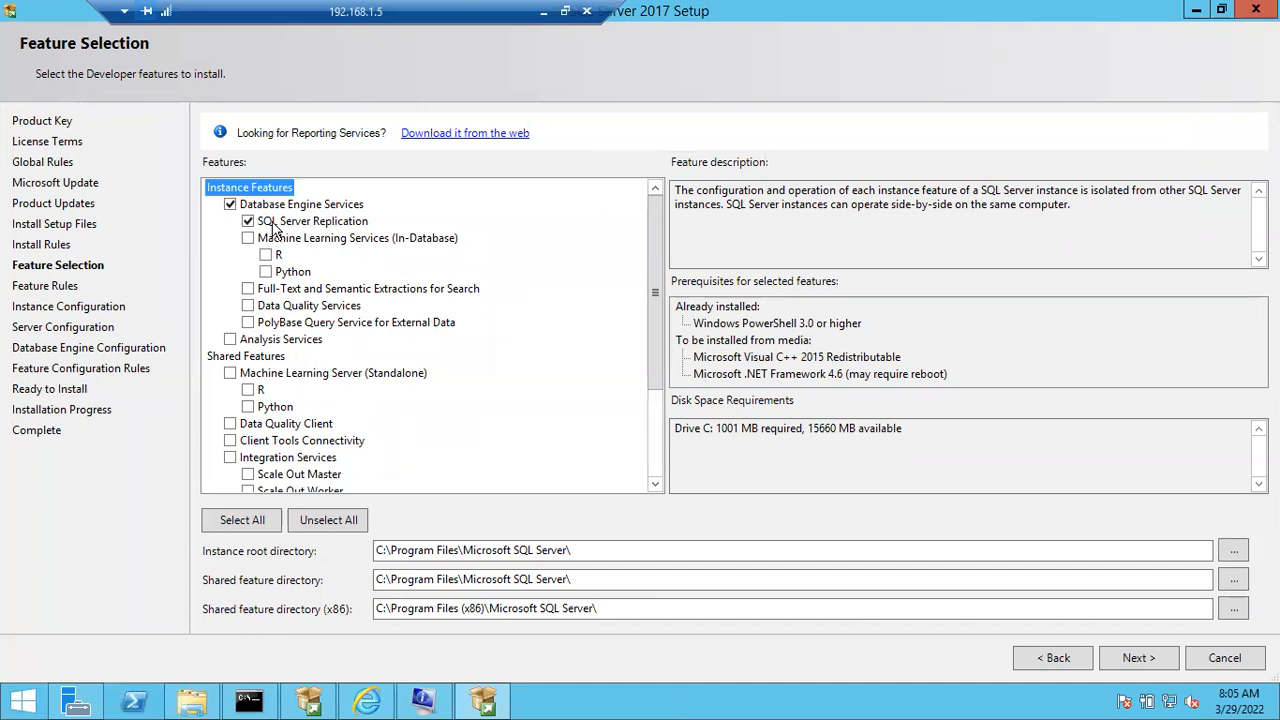
pyautogui.click(255, 288)
pyautogui.click(544, 12)
pyautogui.moveTo(352, 486); pyautogui.dragTo(182, 479)
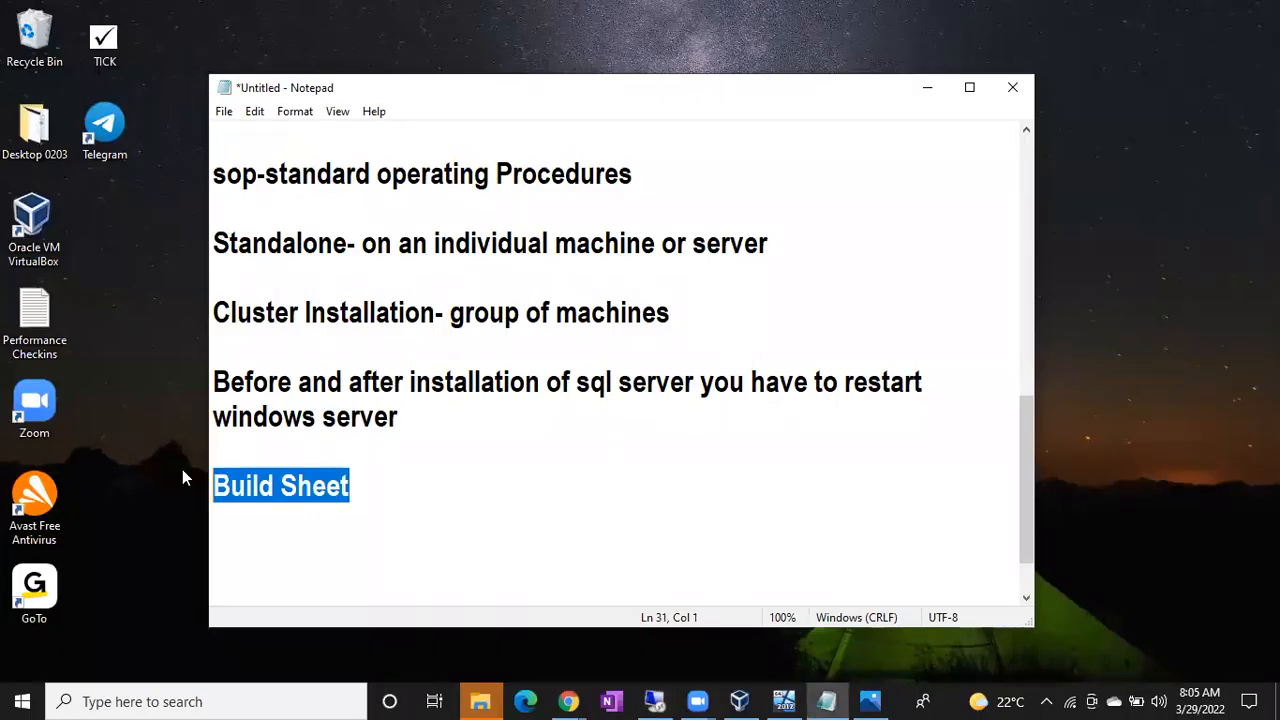
# - Return to the remote Feature Selection page and review the instance and shared features, keeping SQL Server Replication selected
pyautogui.click(655, 701)
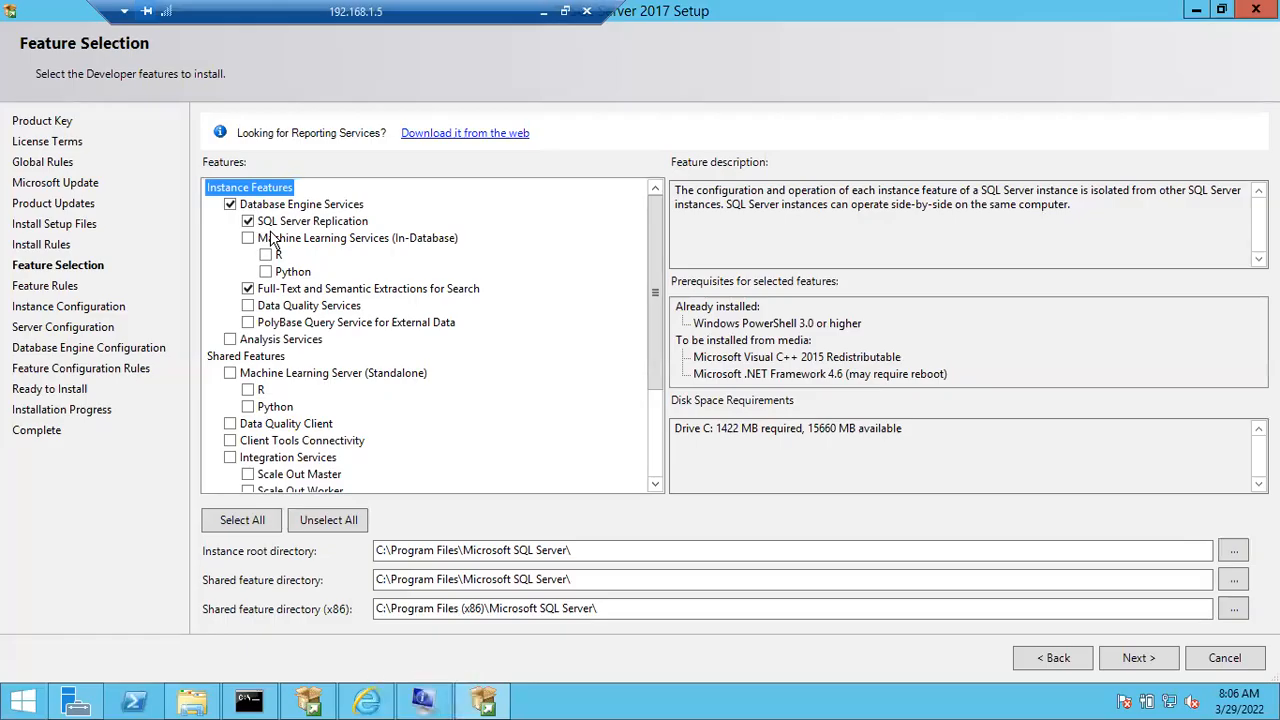
pyautogui.click(247, 221)
pyautogui.moveTo(656, 322); pyautogui.dragTo(656, 420)
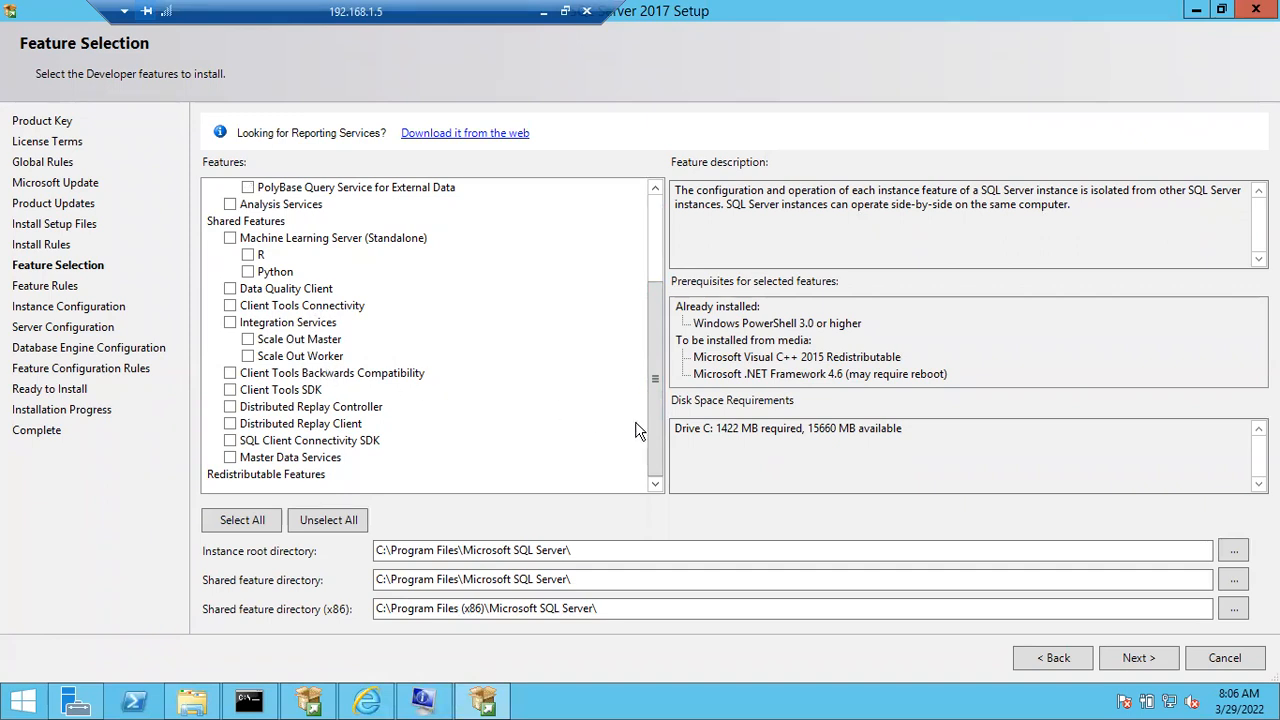
pyautogui.moveTo(651, 421); pyautogui.dragTo(647, 342)
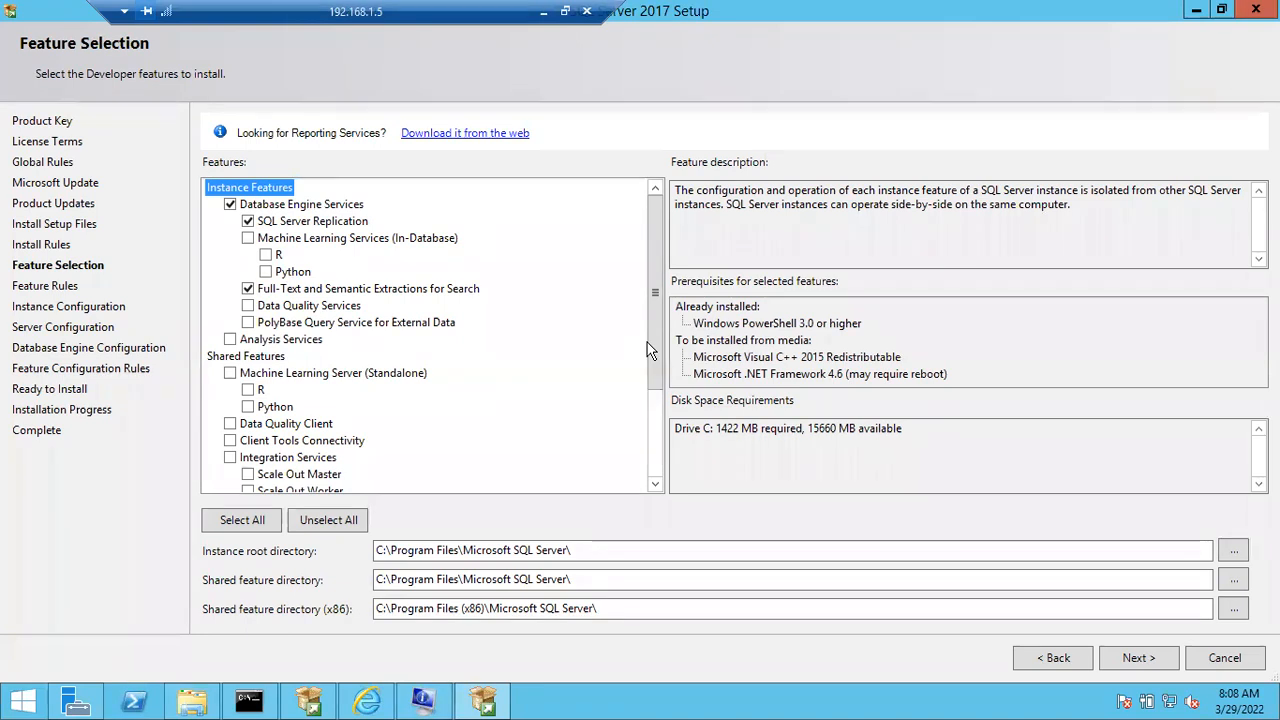
pyautogui.moveTo(652, 354); pyautogui.dragTo(648, 437)
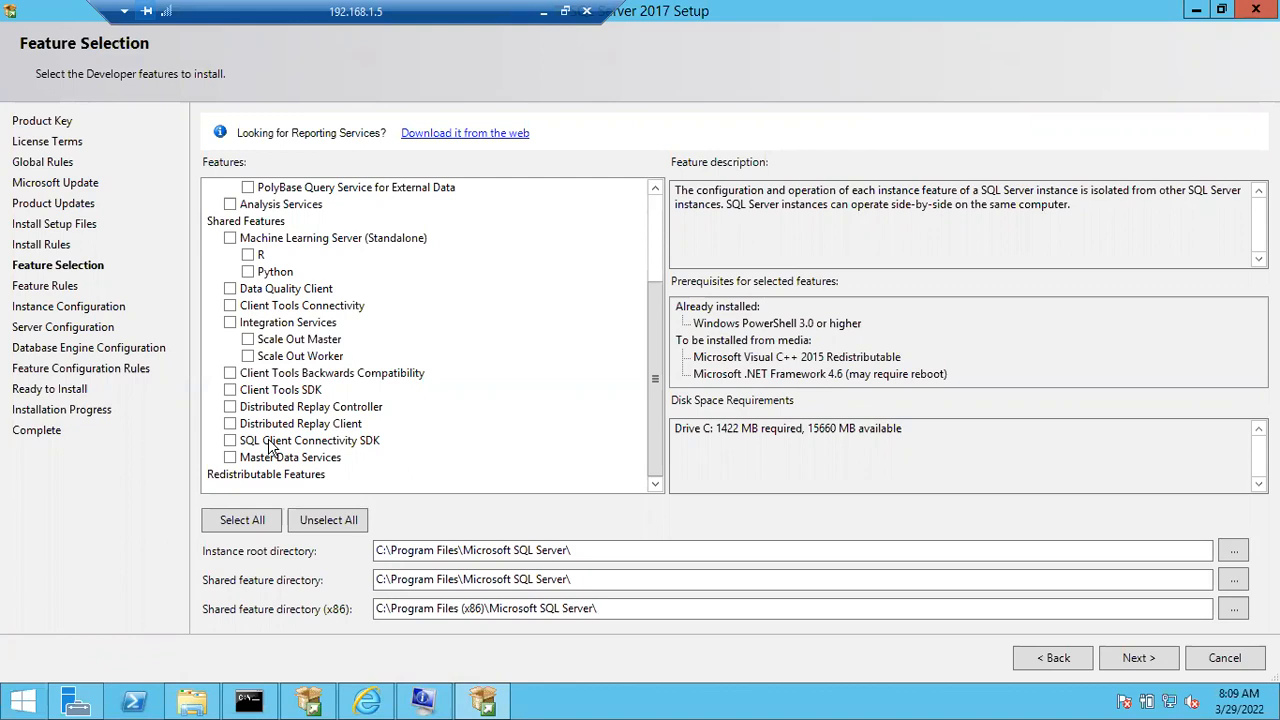
pyautogui.moveTo(656, 371); pyautogui.dragTo(414, 281)
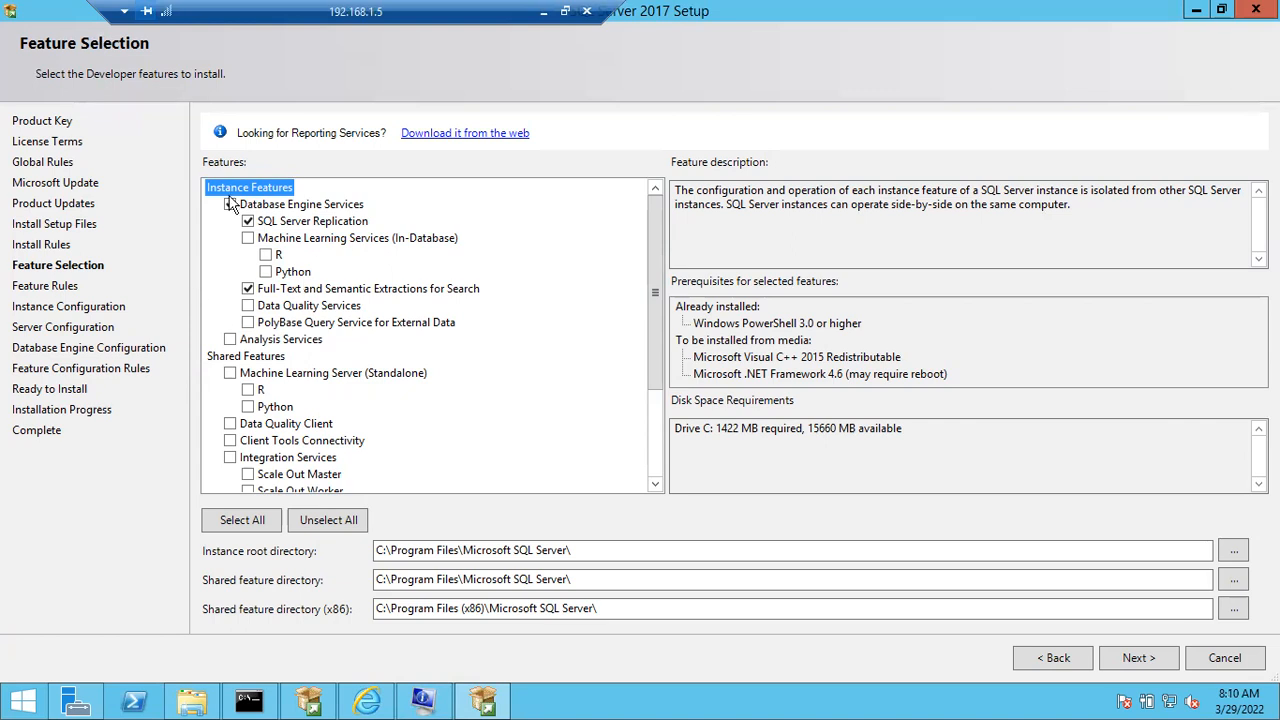
# - Select the shared features Client Tools Connectivity, Client Tools Backwards Compatibility, Client Tools SDK, and SQL Client Connectivity SDK
pyautogui.moveTo(656, 292); pyautogui.dragTo(645, 415)
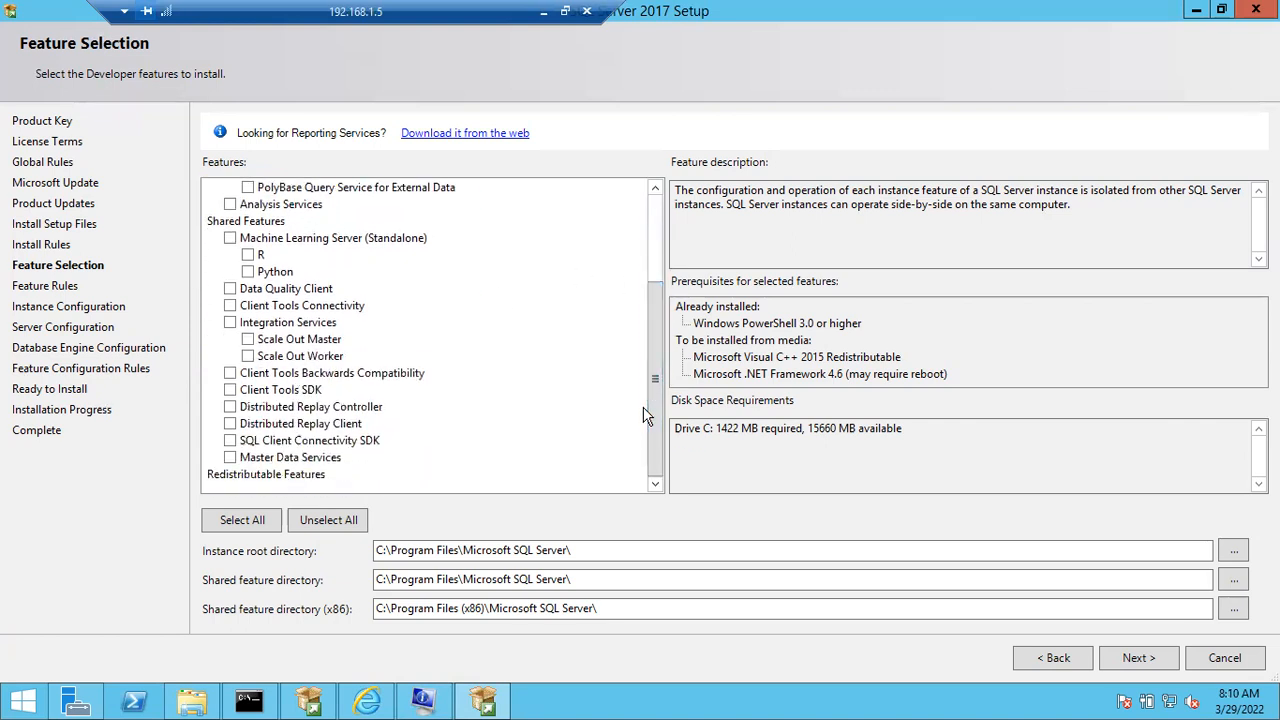
pyautogui.click(231, 307)
pyautogui.click(231, 374)
pyautogui.click(230, 391)
# - Examine the instance root and both shared feature directory paths, highlighting the Microsoft SQL Server folder in the instance root path
pyautogui.click(576, 550)
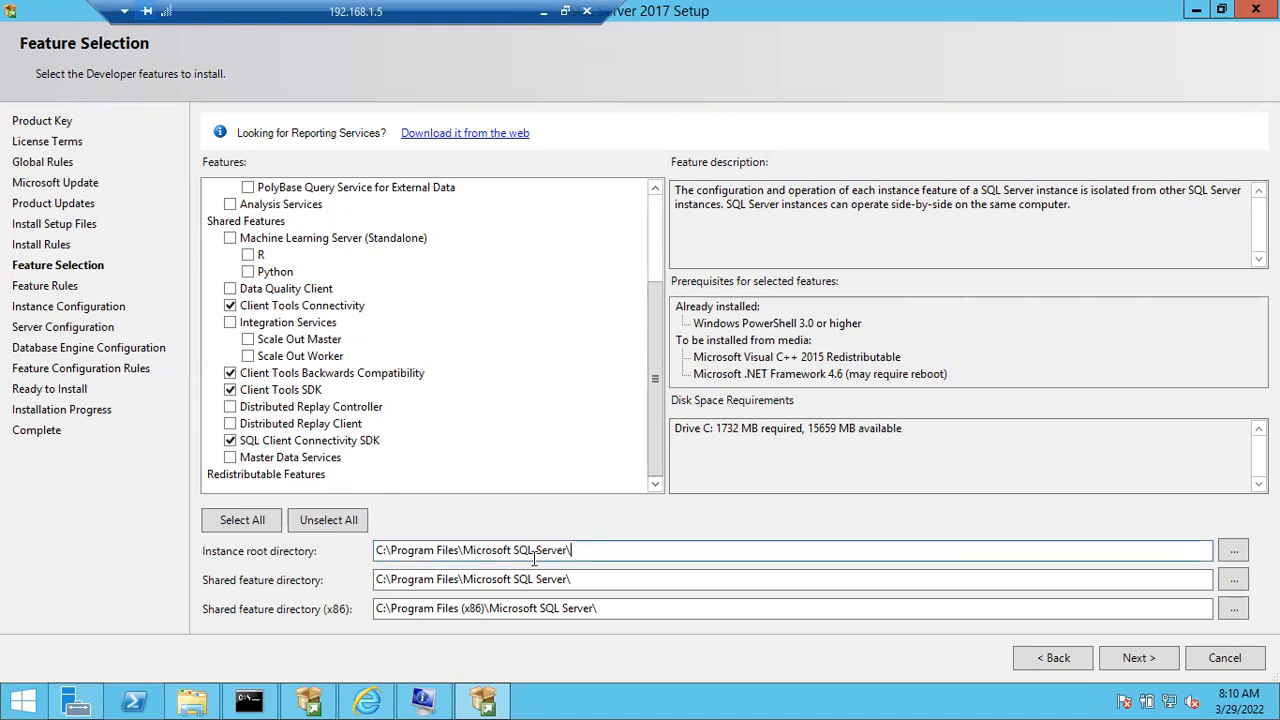
pyautogui.moveTo(534, 559); pyautogui.dragTo(374, 564)
pyautogui.moveTo(580, 580); pyautogui.dragTo(238, 622)
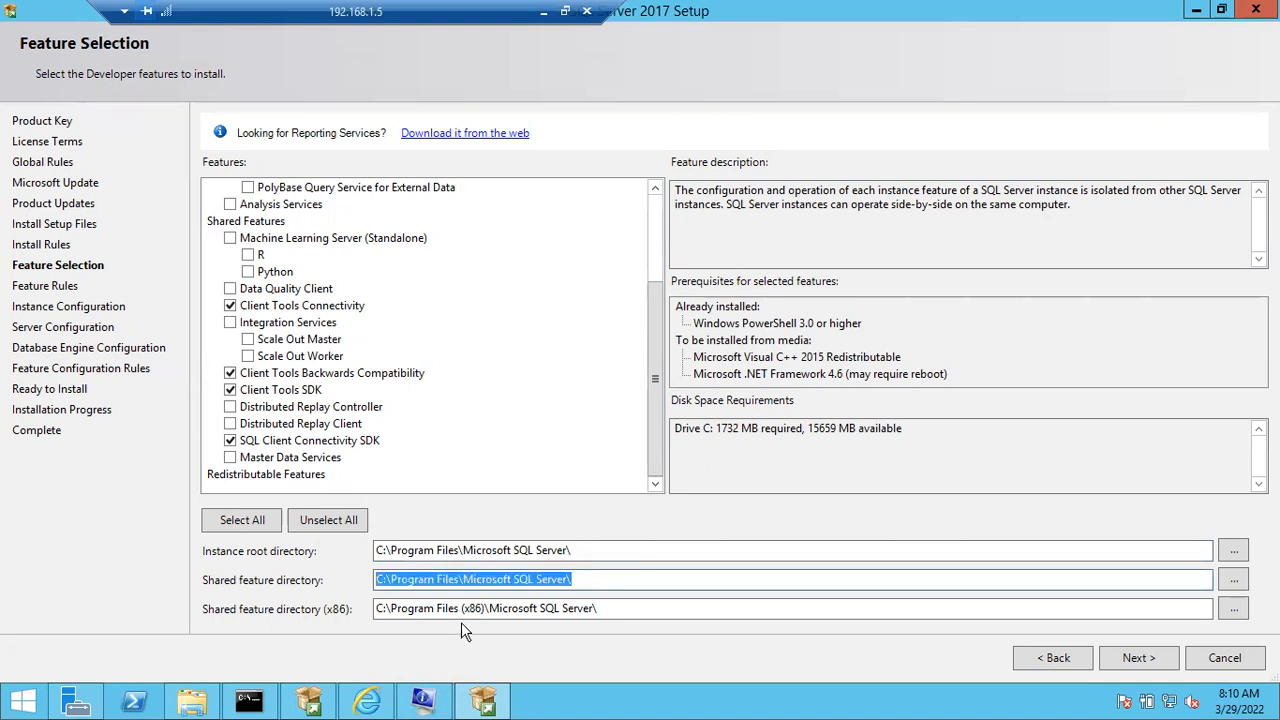
pyautogui.moveTo(597, 608); pyautogui.dragTo(280, 607)
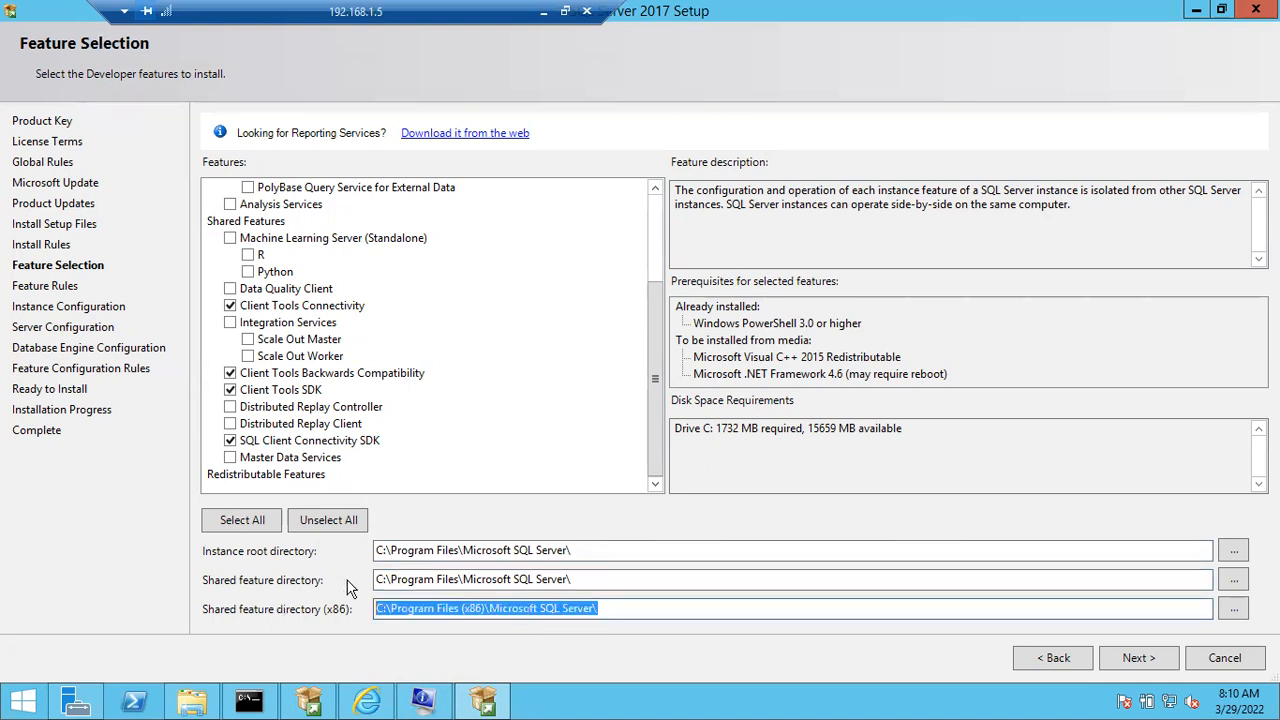
pyautogui.click(459, 553)
pyautogui.moveTo(460, 553); pyautogui.dragTo(578, 550)
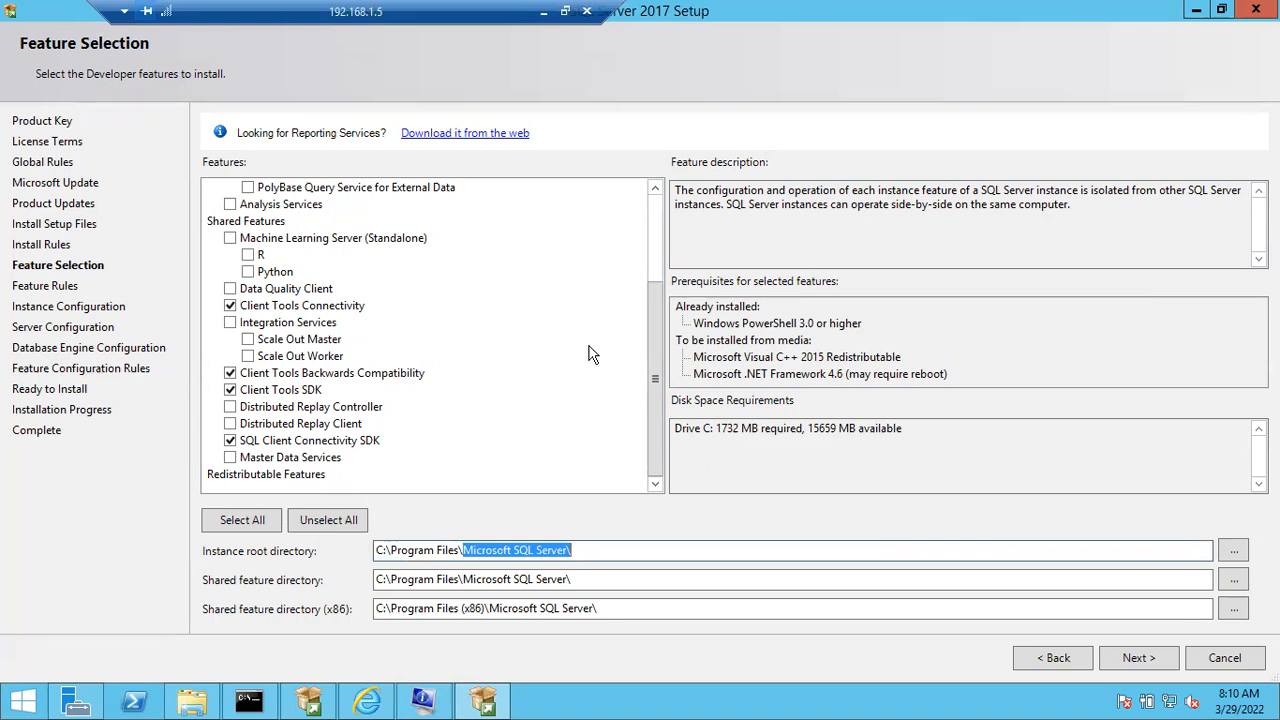
# - Accept the selected features and directories to reach Instance Configuration, and switch back to the Notepad notes
pyautogui.moveTo(654, 337); pyautogui.dragTo(646, 210)
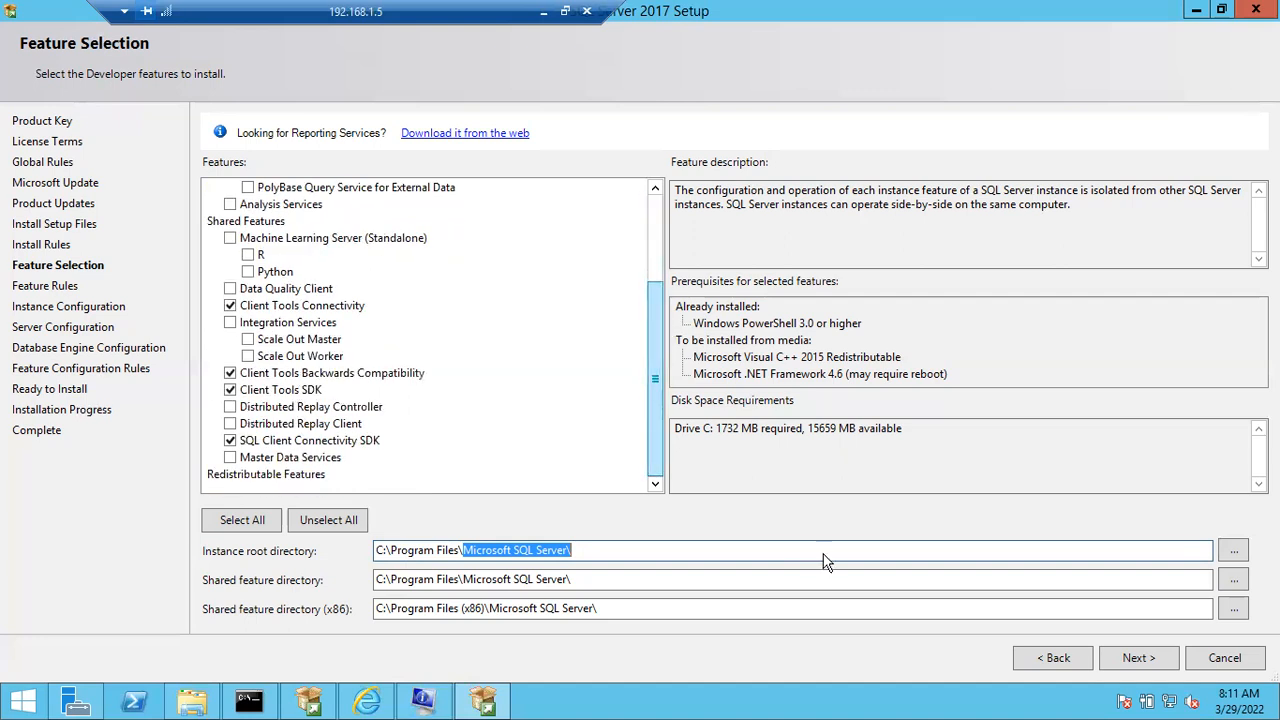
pyautogui.click(1119, 657)
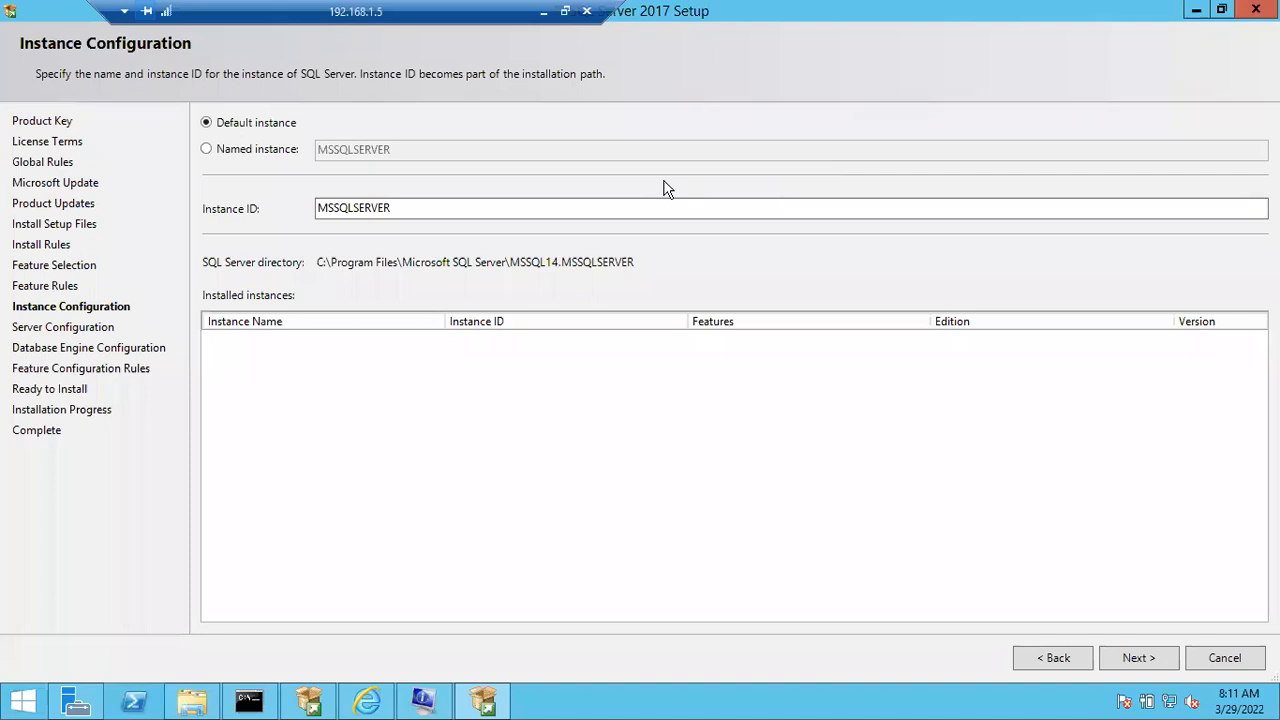
pyautogui.click(543, 11)
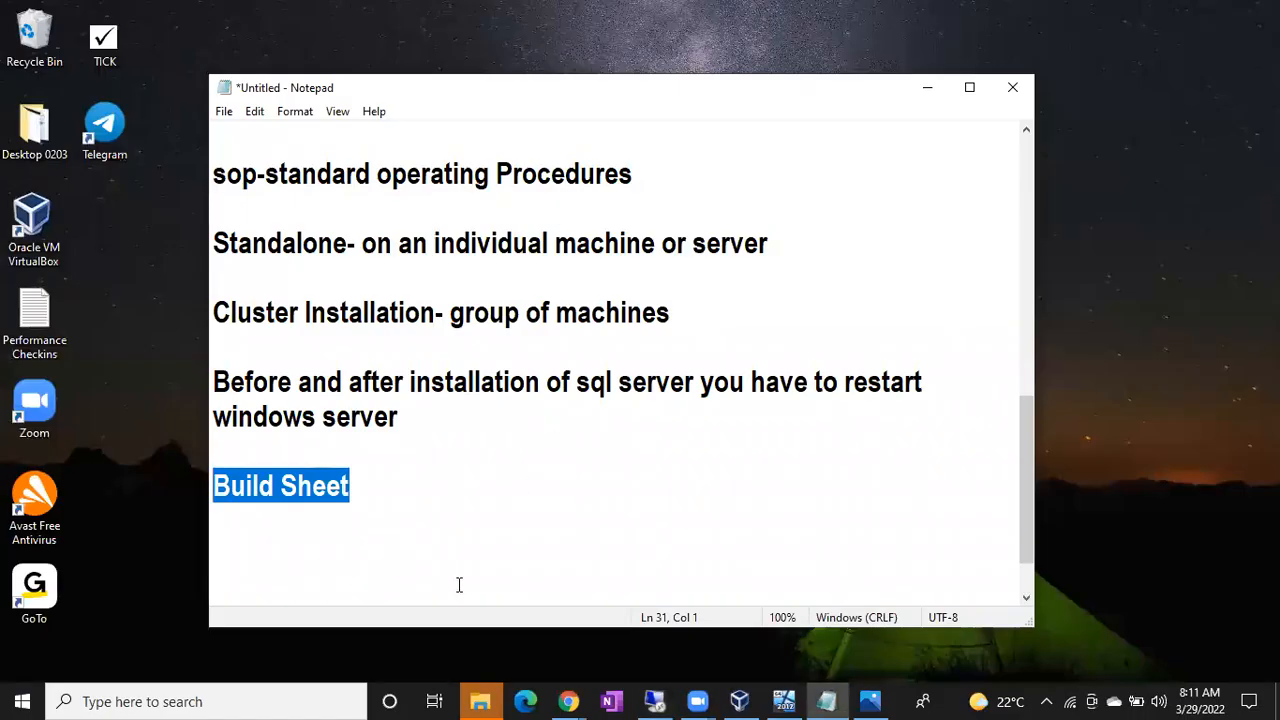
# - Add the heading "Two Types of Instances" below the Build Sheet line in the notes
pyautogui.click(459, 585)
pyautogui.write('Two Types of')
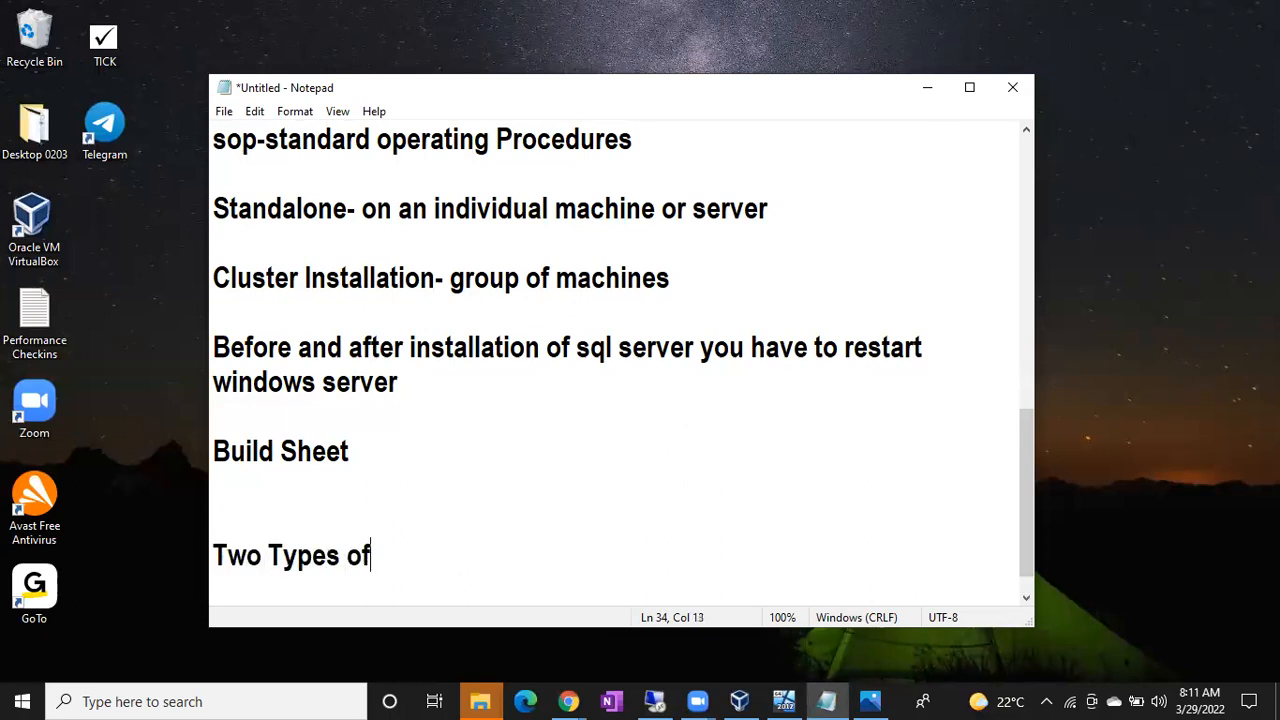
pyautogui.write(' iNstan')
pyautogui.press('BackSpace')
pyautogui.press('BackSpace')
pyautogui.press('BackSpace')
pyautogui.press('BackSpace')
pyautogui.press('BackSpace')
pyautogui.press('BackSpace')
pyautogui.write('Instances')
pyautogui.press('Return')
# - List "1. Default" and "2. Named Instance" under the Two Types of Instances heading
pyautogui.write('1. Default')
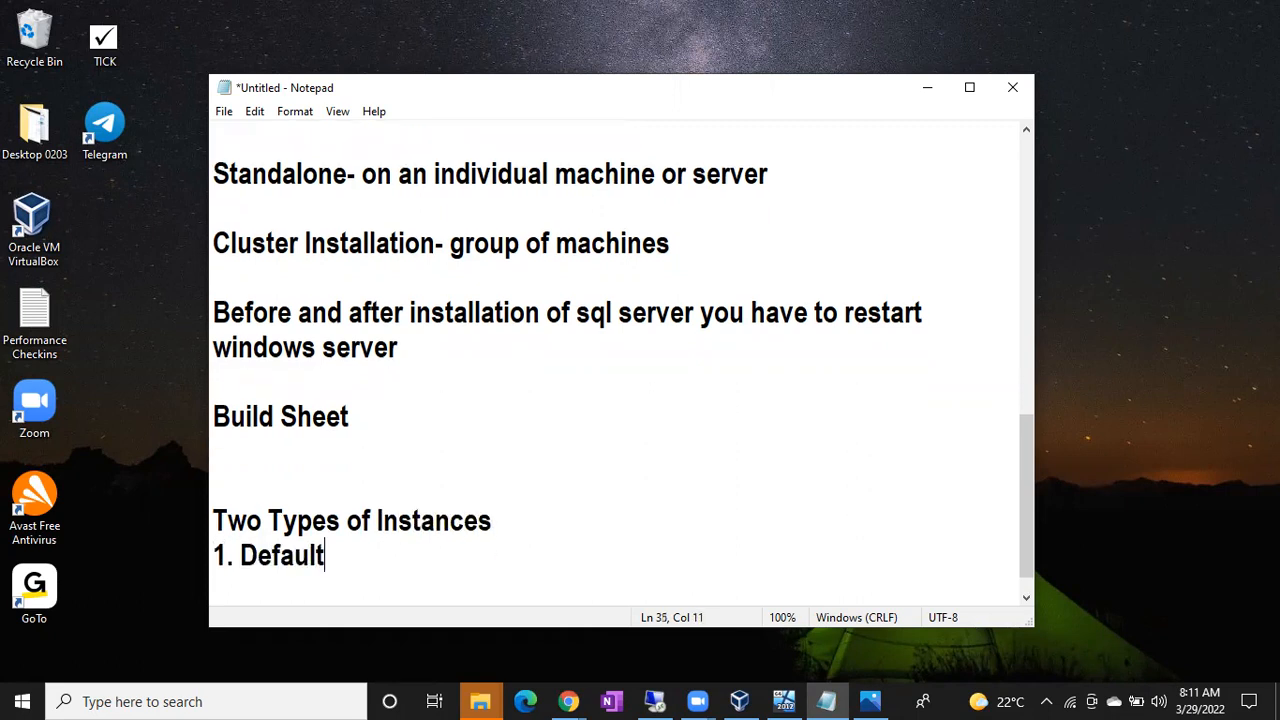
pyautogui.press('Return')
pyautogui.write('2. Names')
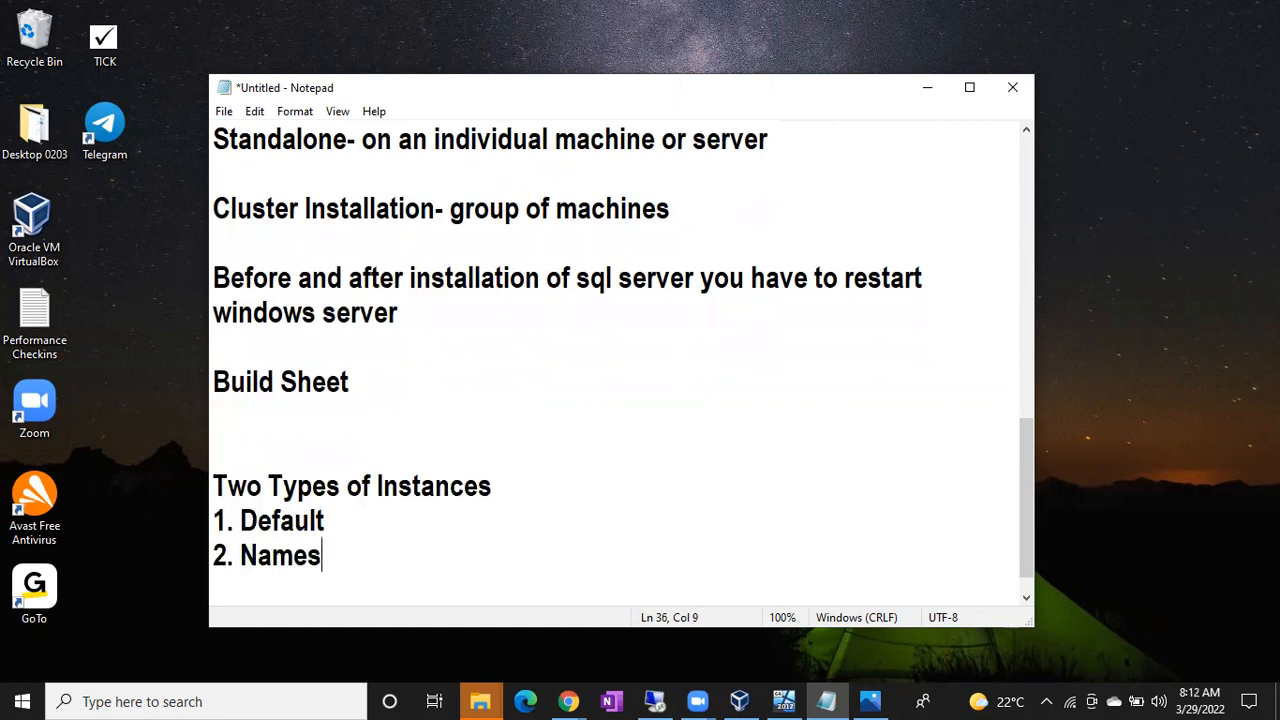
pyautogui.press('BackSpace')
pyautogui.write('d Inst')
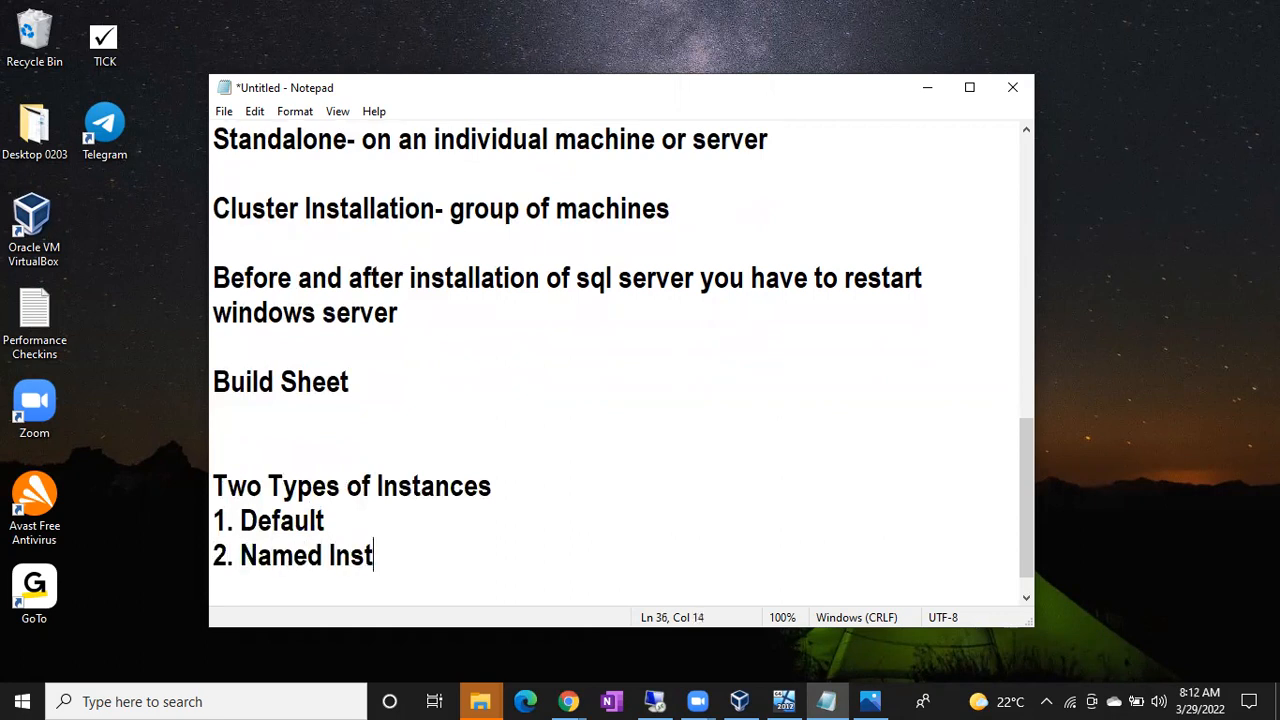
pyautogui.write('ance')
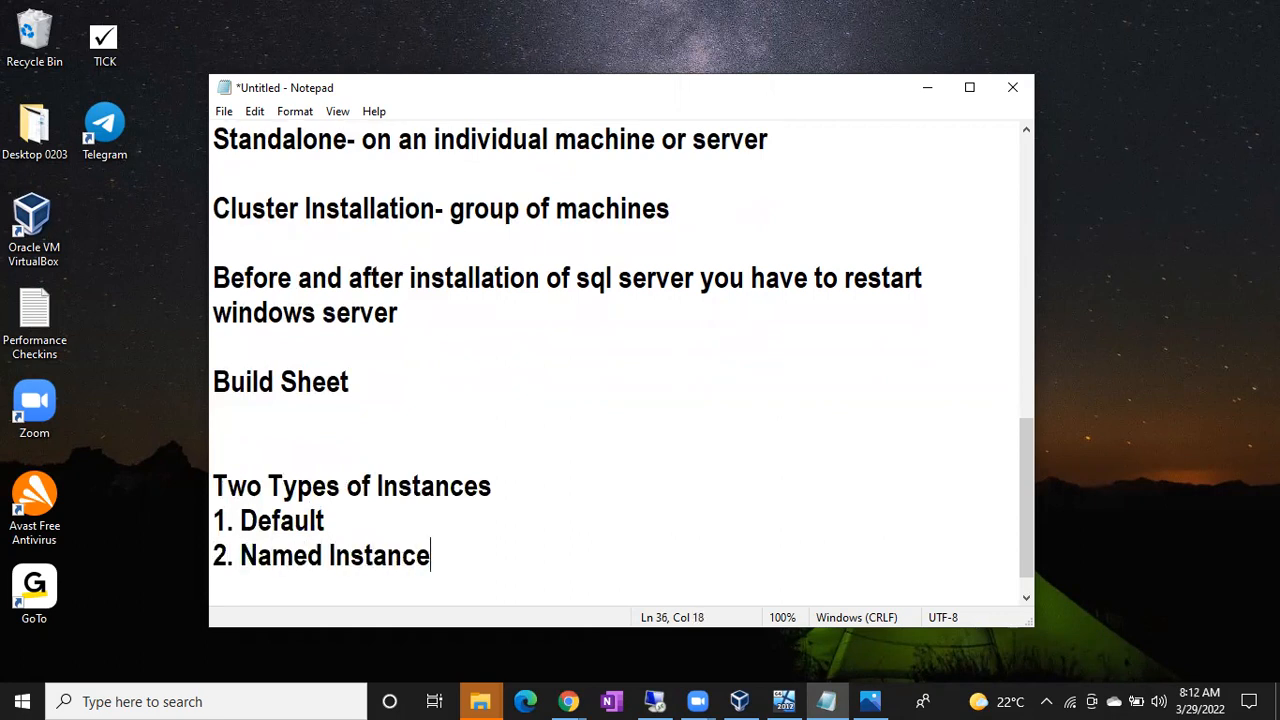
pyautogui.press('Return')
pyautogui.press('Return')
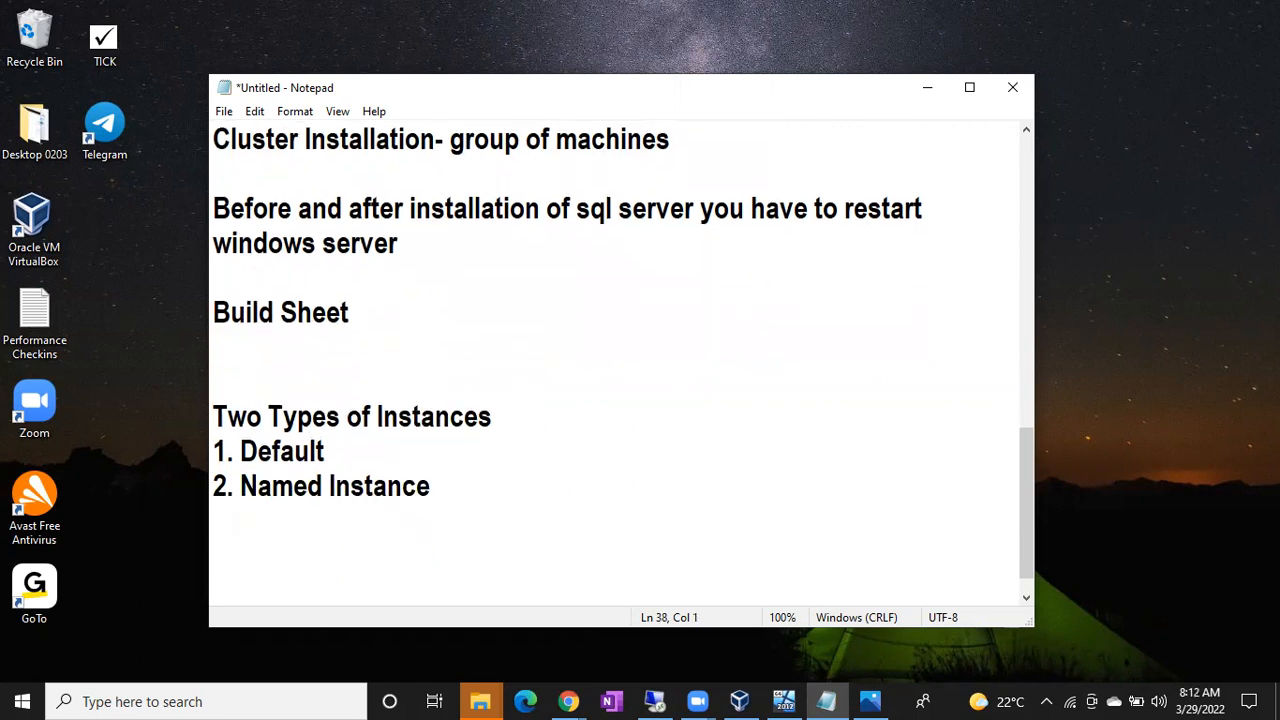
# - Highlight both instance types in the notes, and single out the words Named Instance
pyautogui.moveTo(466, 494); pyautogui.dragTo(212, 443)
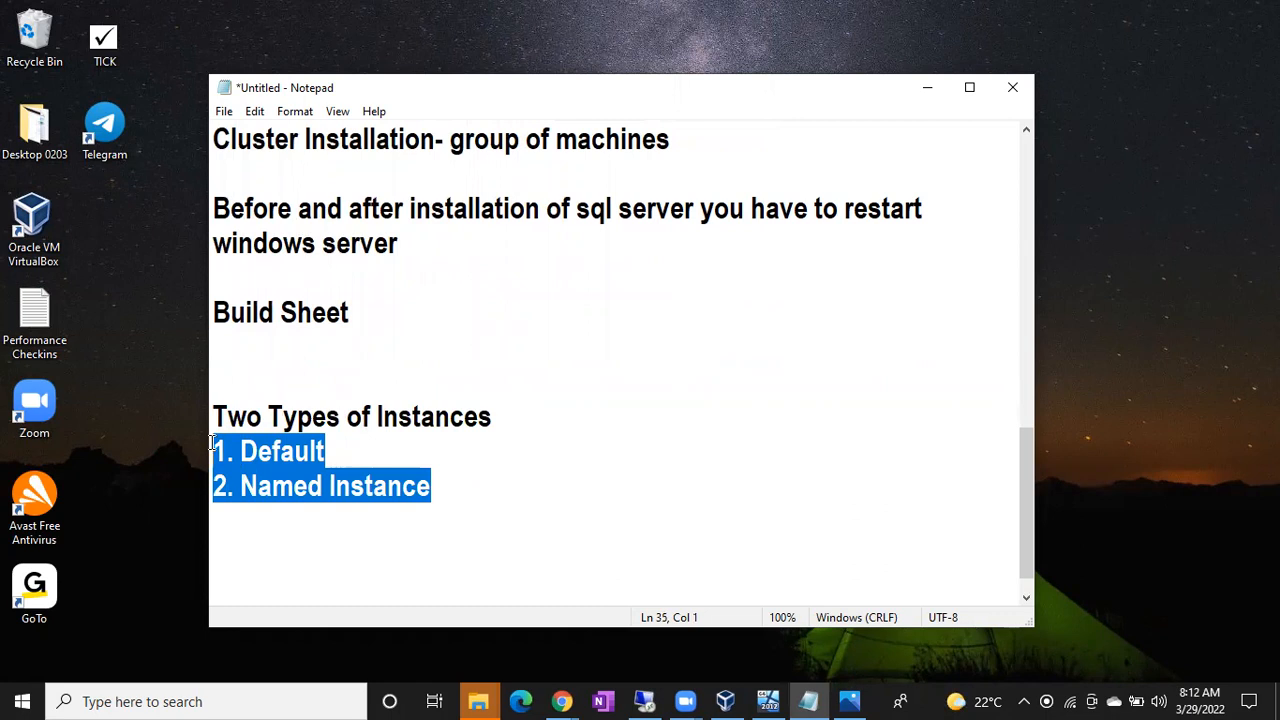
pyautogui.click(355, 450)
pyautogui.moveTo(440, 487); pyautogui.dragTo(242, 470)
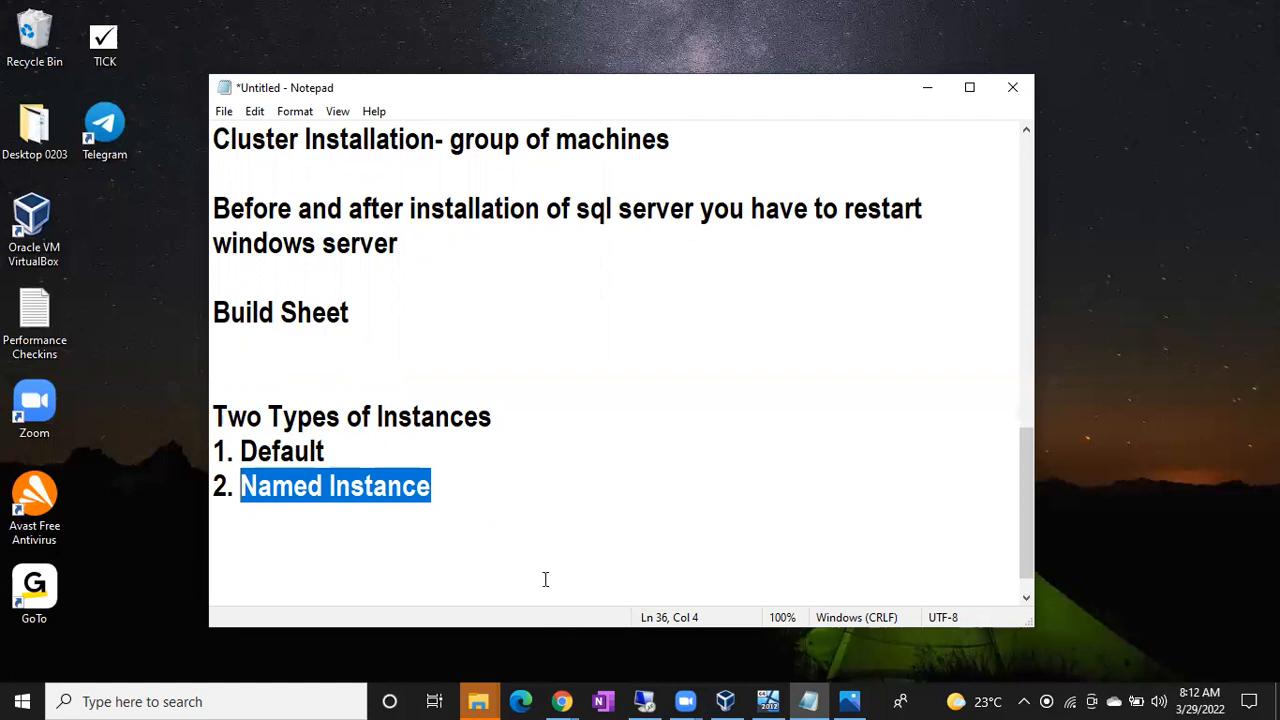
# - Check the remote Instance Configuration page and append "(Connect with Windows Server Name)" to the Default line in Notepad
pyautogui.click(357, 450)
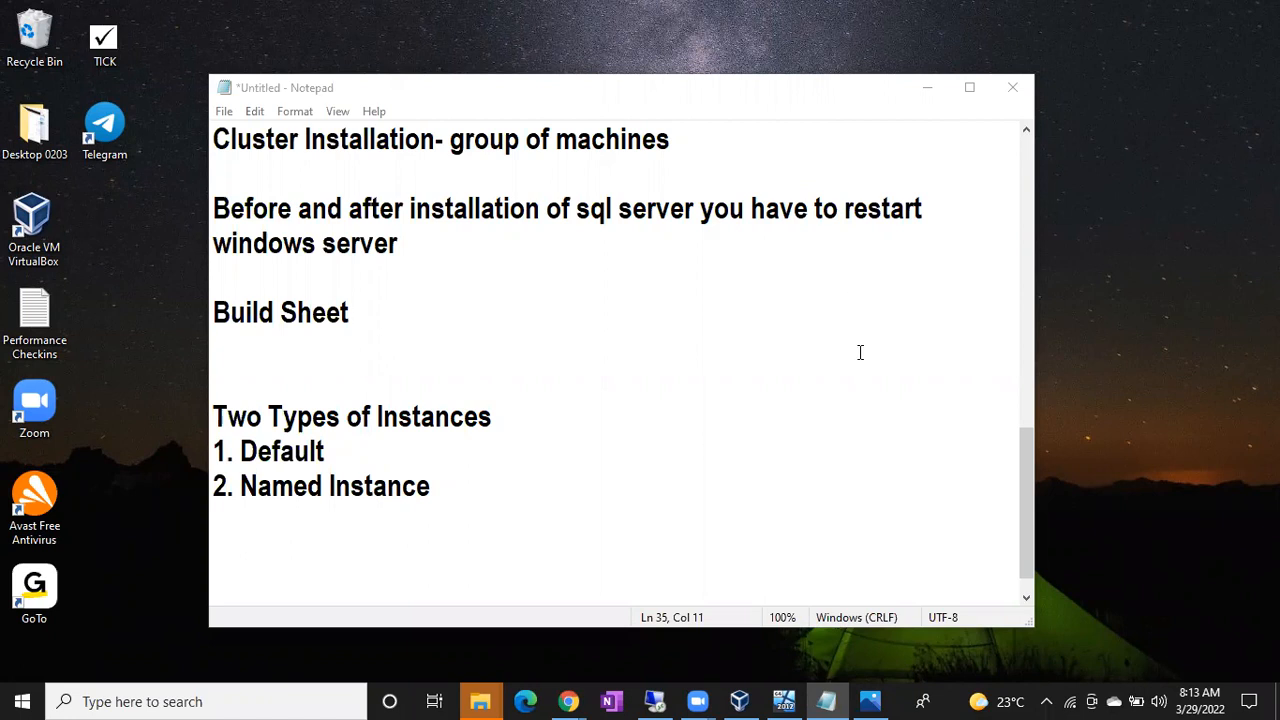
pyautogui.click(655, 701)
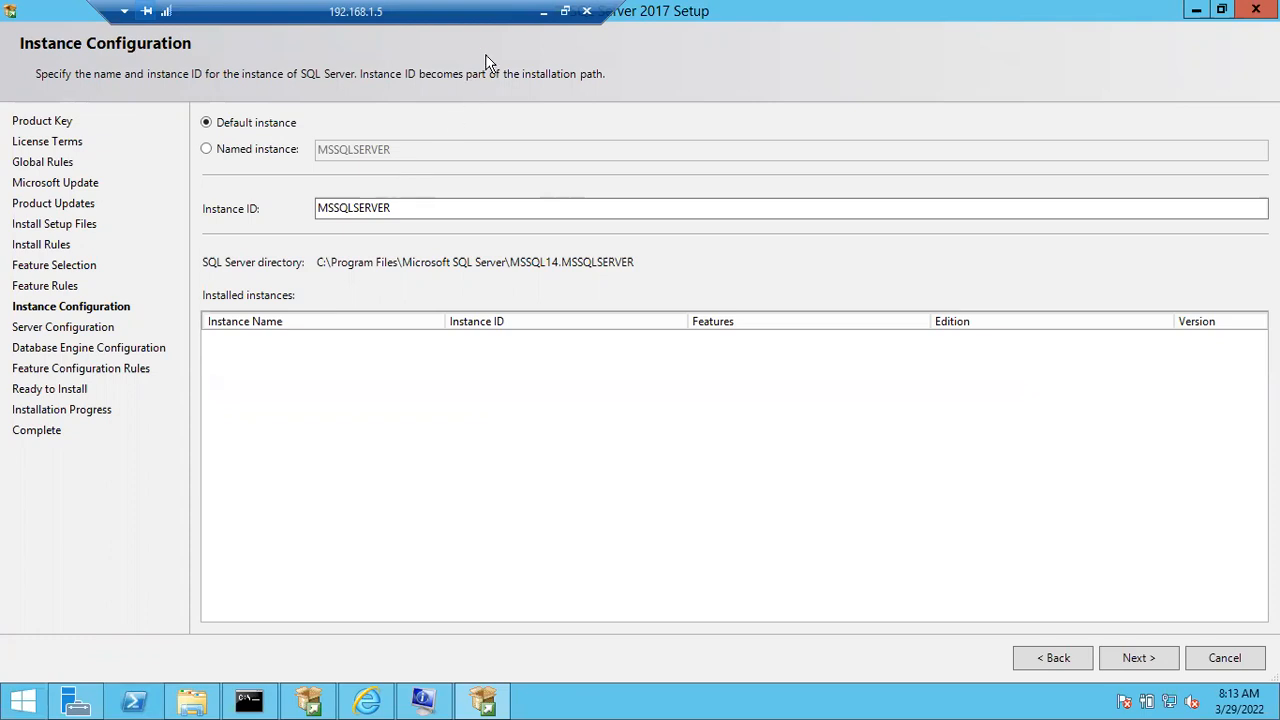
pyautogui.click(545, 12)
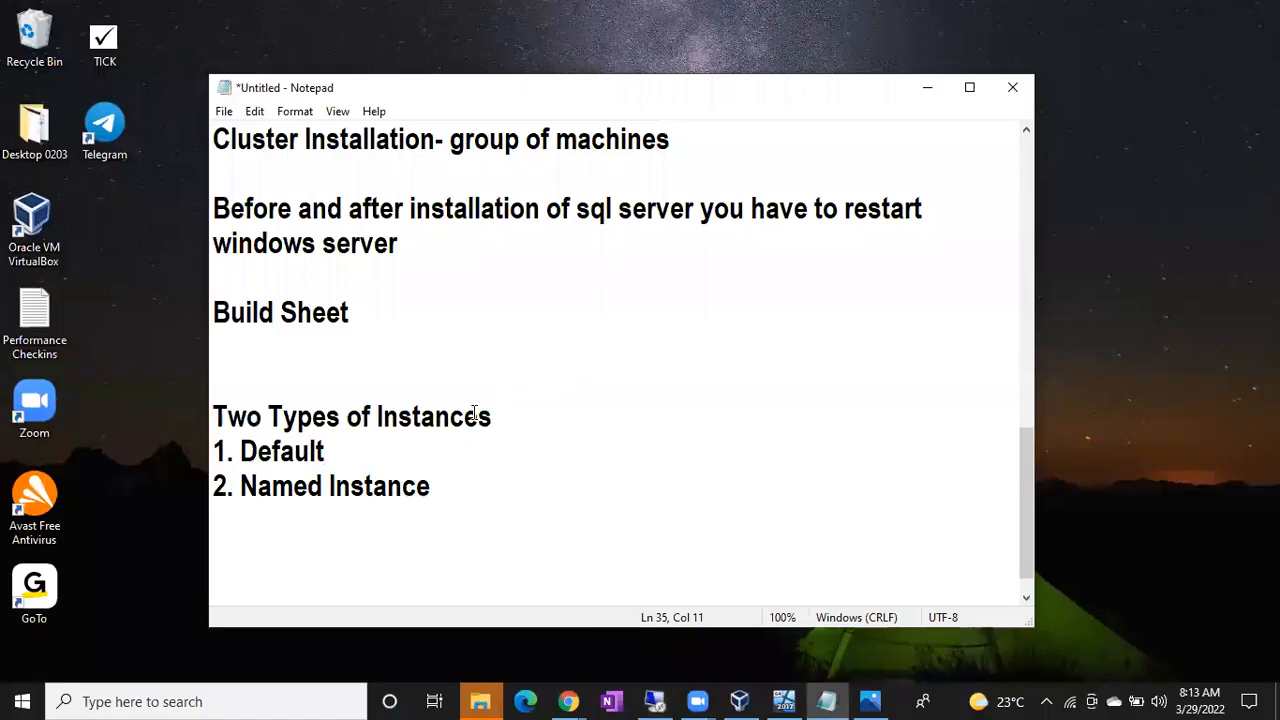
pyautogui.write('(Connect with Windows Serv')
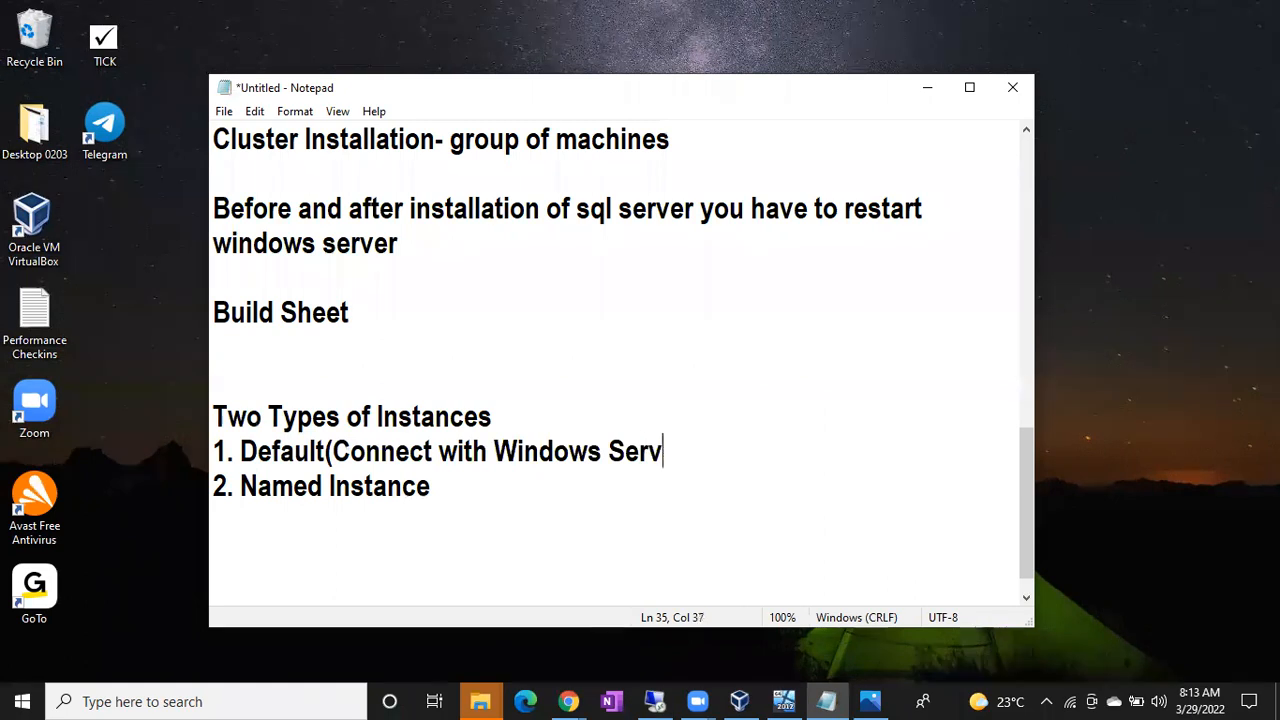
pyautogui.write('er Name)')
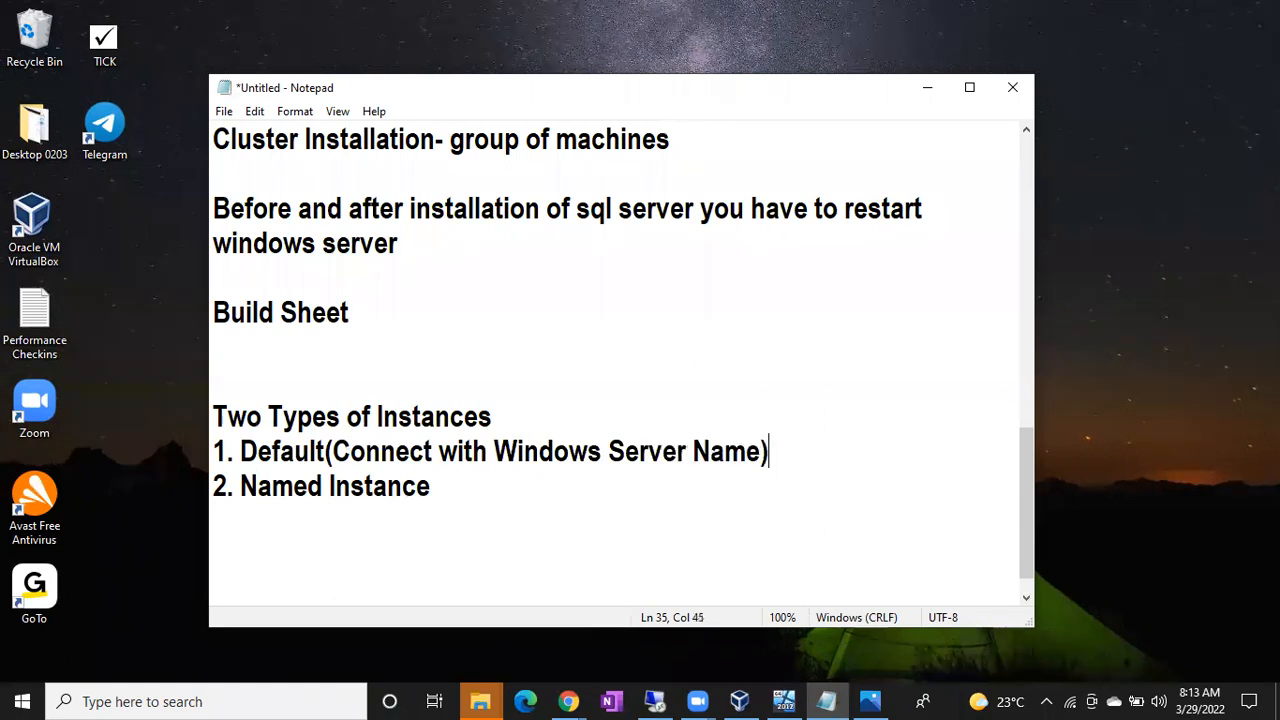
# - Append "(Instance Name )" to the Named Instance line in the notes
pyautogui.click(432, 489)
pyautogui.write('(Instance N')
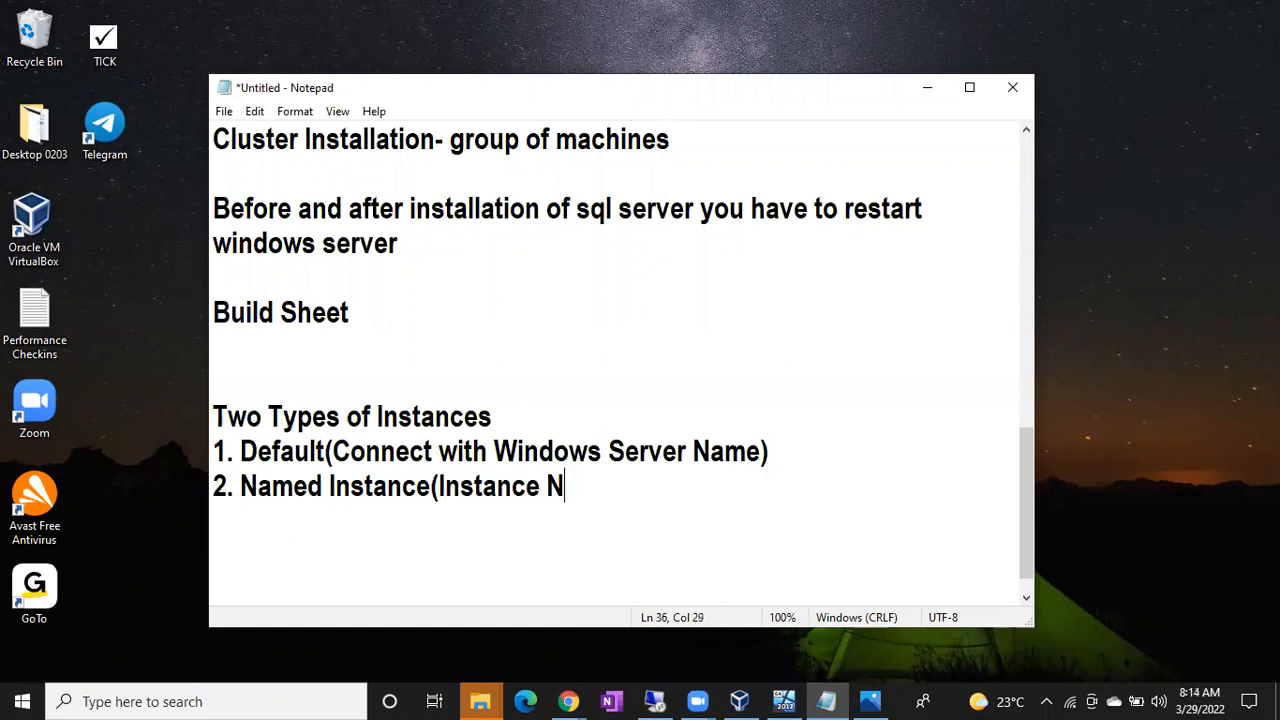
pyautogui.write('ame )')
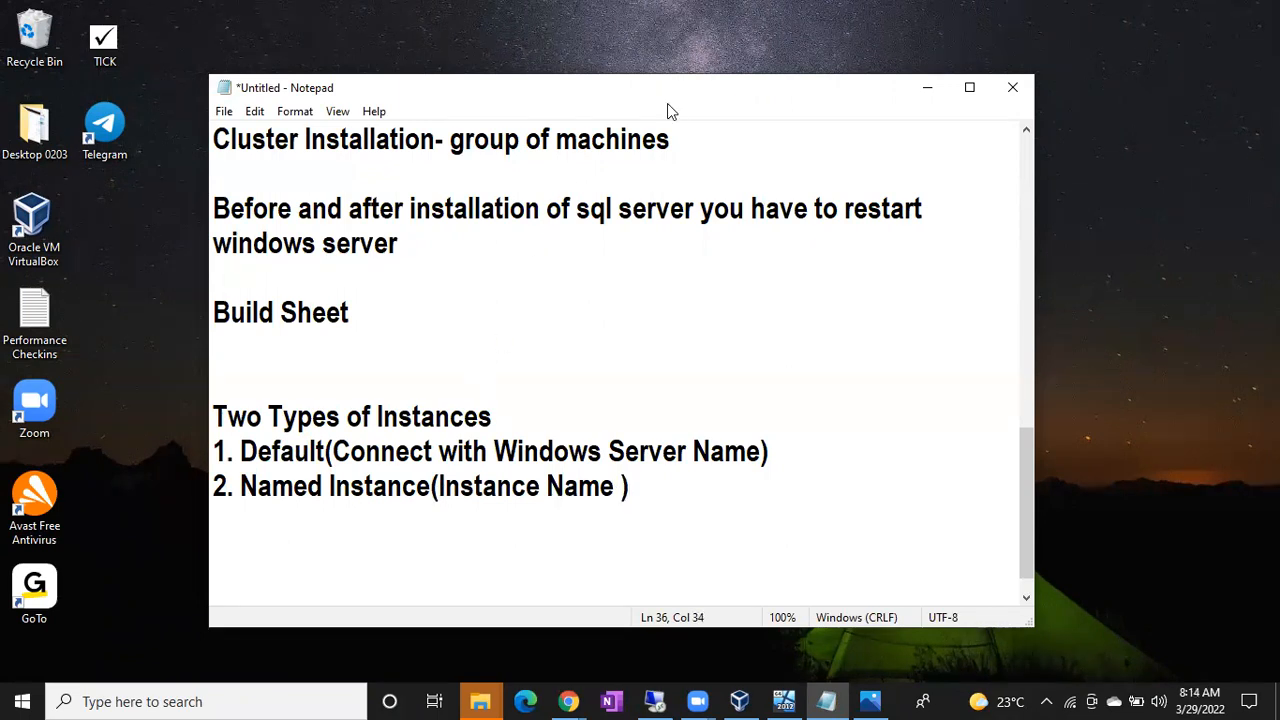
pyautogui.hotkey('alt', 'Tab')
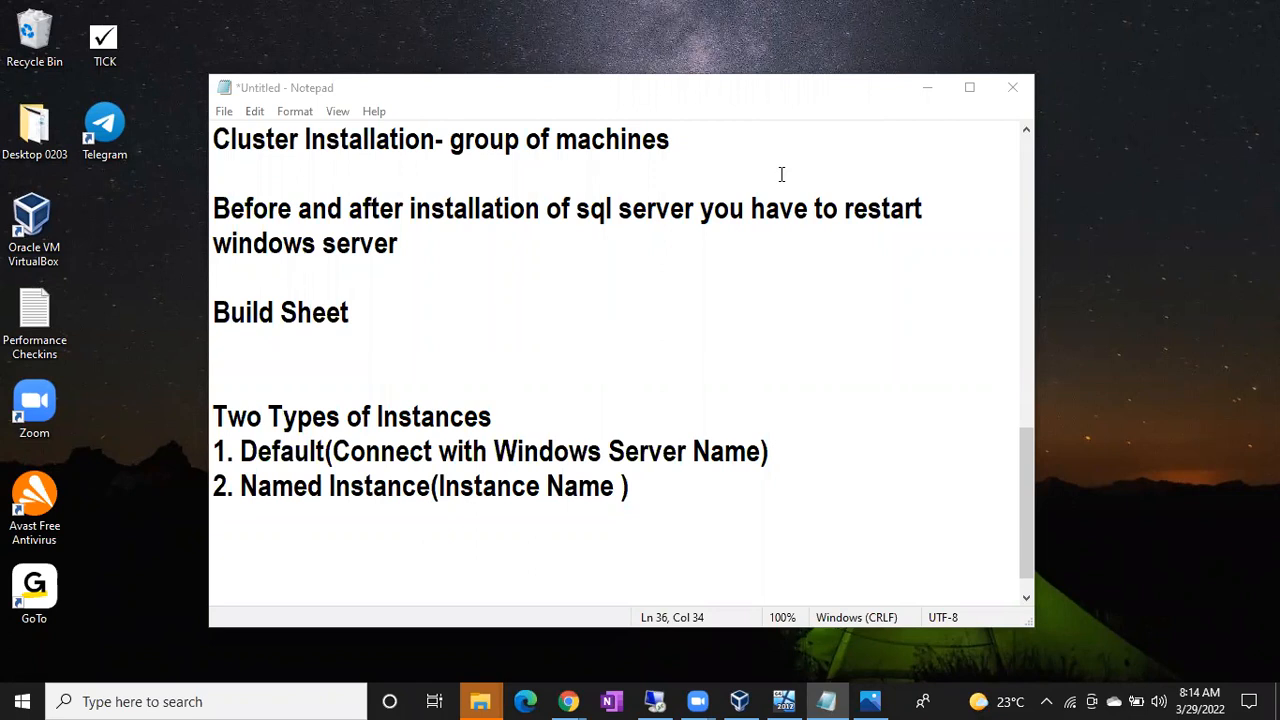
# - Add the line "50 Instances(1+ 49)" below the Named Instance line
pyautogui.press('Return')
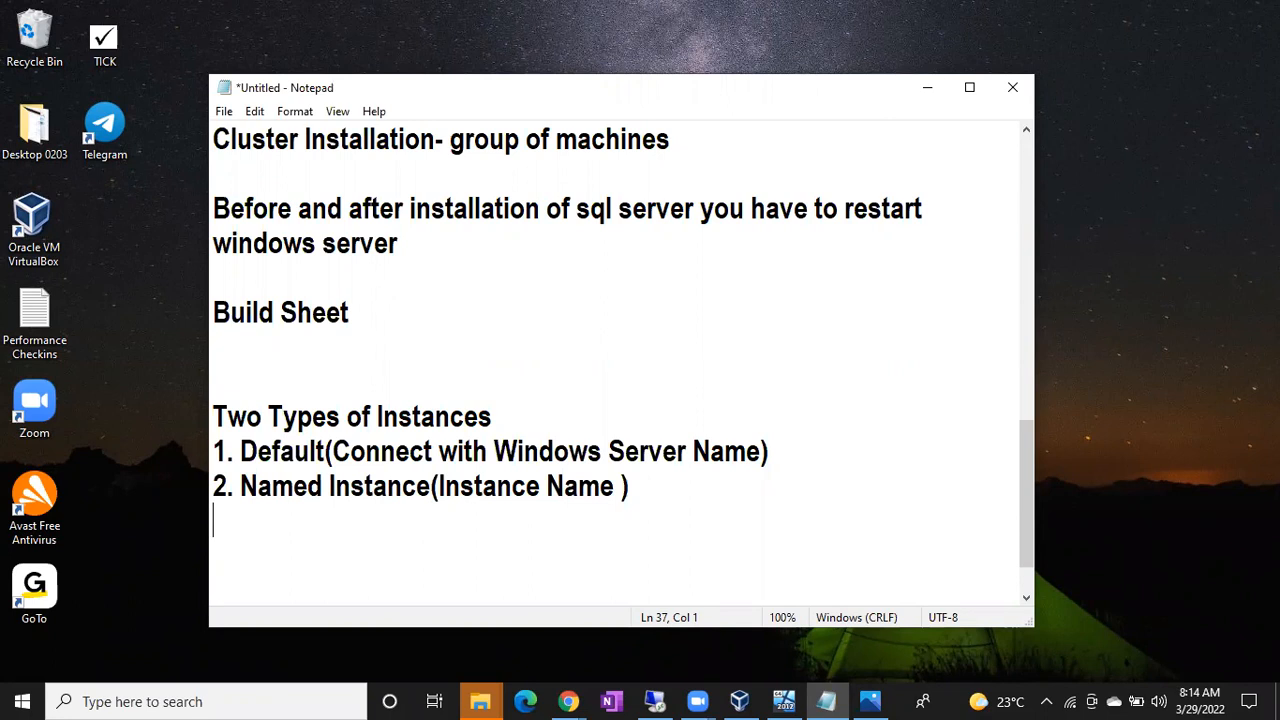
pyautogui.write('50 Insta')
pyautogui.press('BackSpace')
pyautogui.write('ta')
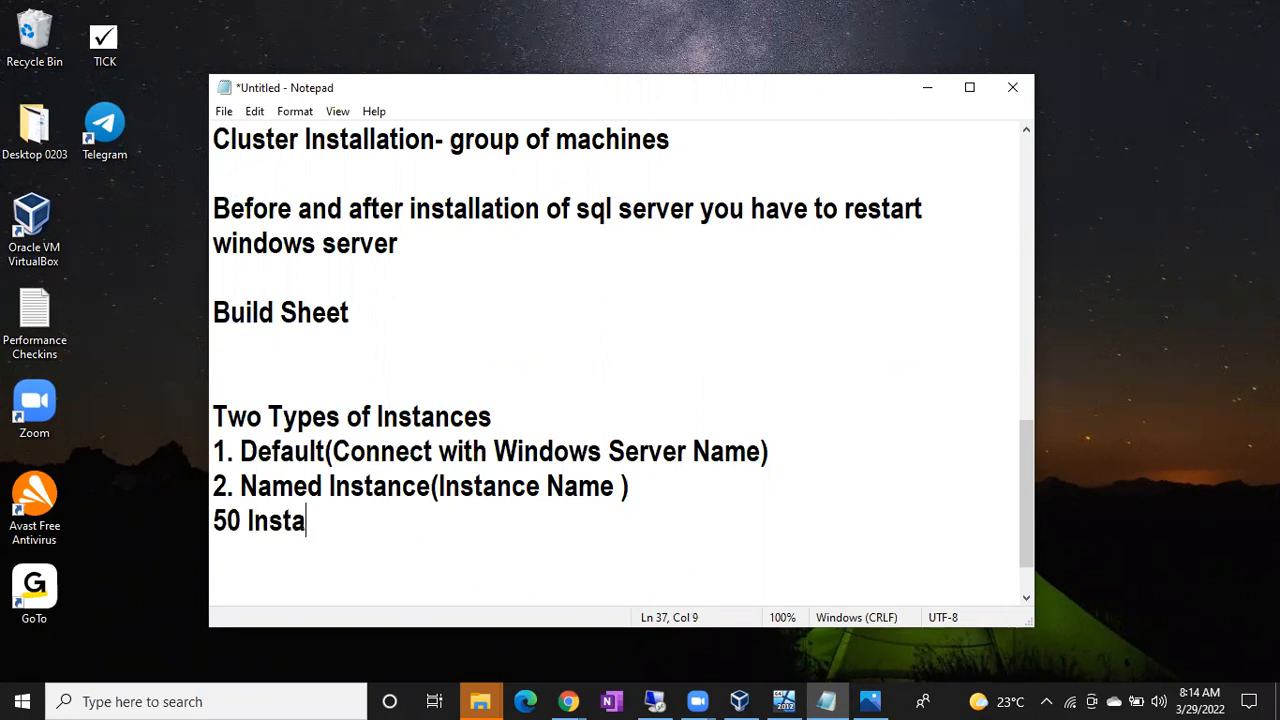
pyautogui.write('nces(')
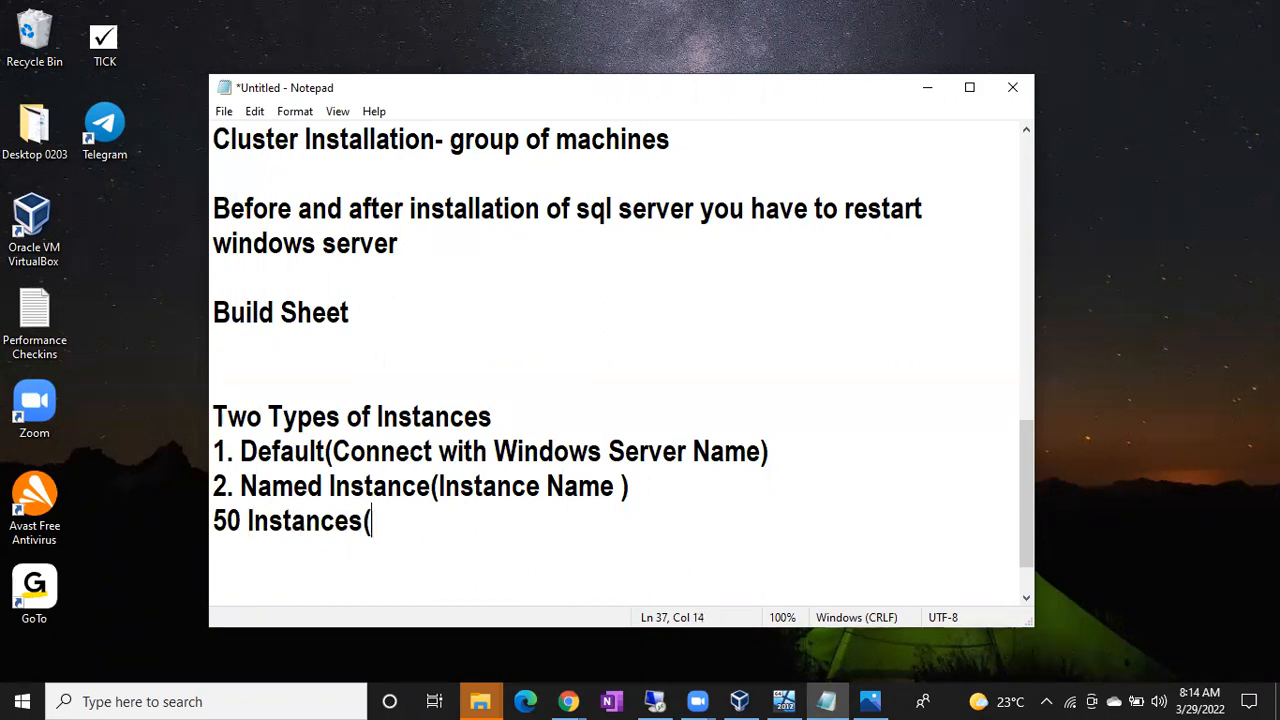
pyautogui.write('1+ 49')
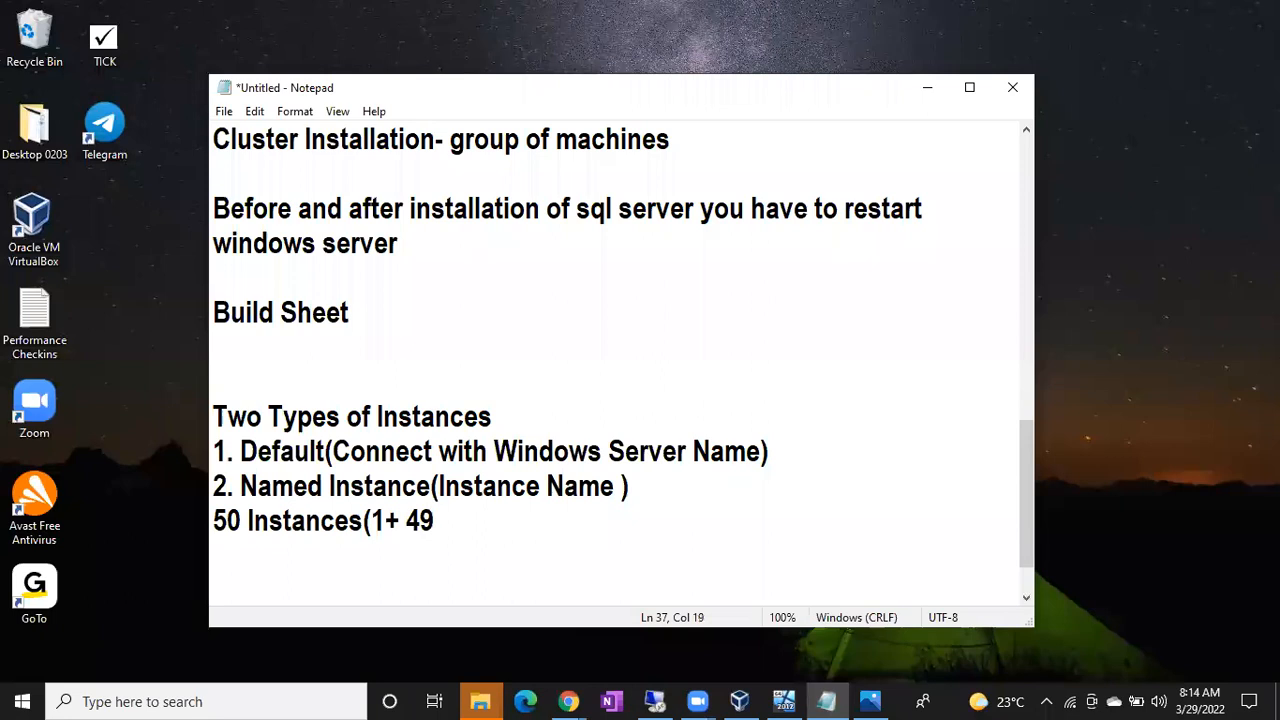
pyautogui.write(')')
pyautogui.press('Return')
# - Return to the remote SQL Server setup, choose Named instance, and enter BATCH43SQLSERVER as its name
pyautogui.click(655, 701)
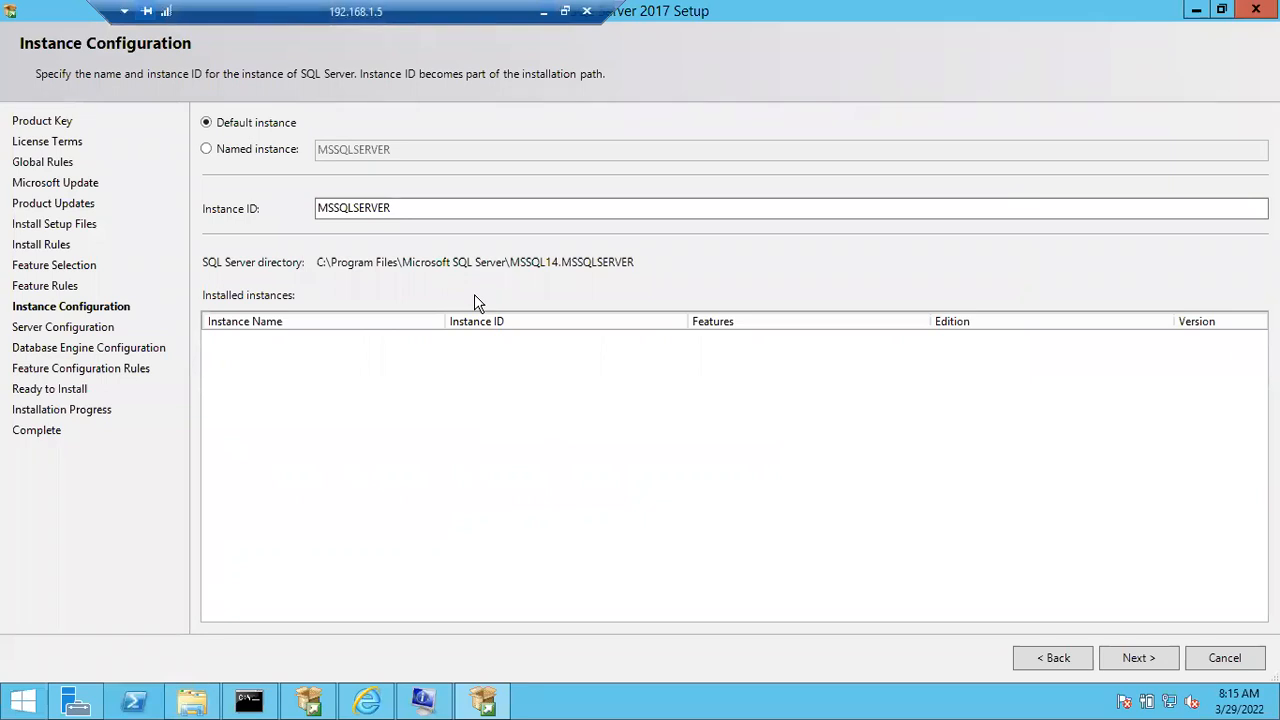
pyautogui.click(229, 153)
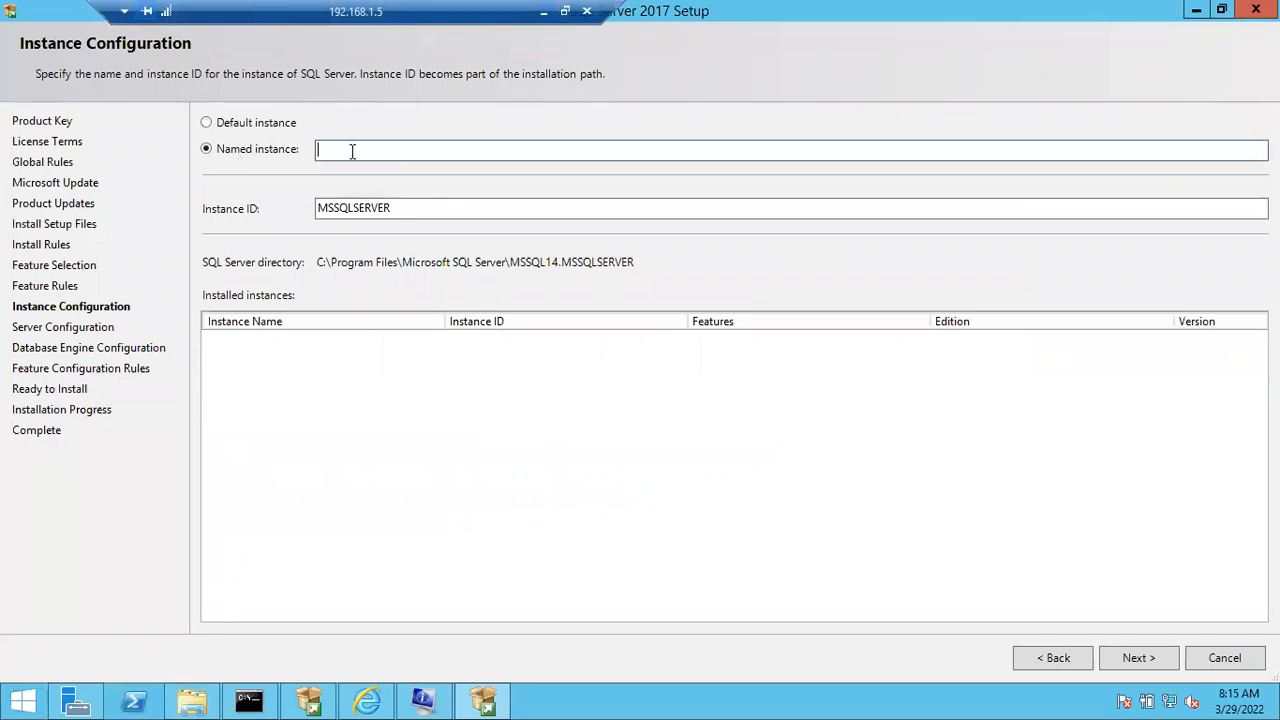
pyautogui.write('BATCH43')
pyautogui.write('SQLSE')
pyautogui.press('BackSpace')
pyautogui.press('BackSpace')
pyautogui.write('SERVER')
pyautogui.moveTo(442, 150); pyautogui.dragTo(296, 152)
pyautogui.click(441, 152)
# - Move 43 to the front of the instance name so it reads 43BATCHSQLSERVER, and highlight the full name
pyautogui.click(319, 151)
pyautogui.click(365, 151)
pyautogui.press('BackSpace')
pyautogui.press('BackSpace')
pyautogui.click(318, 149)
pyautogui.write('43')
pyautogui.moveTo(451, 150); pyautogui.dragTo(197, 158)
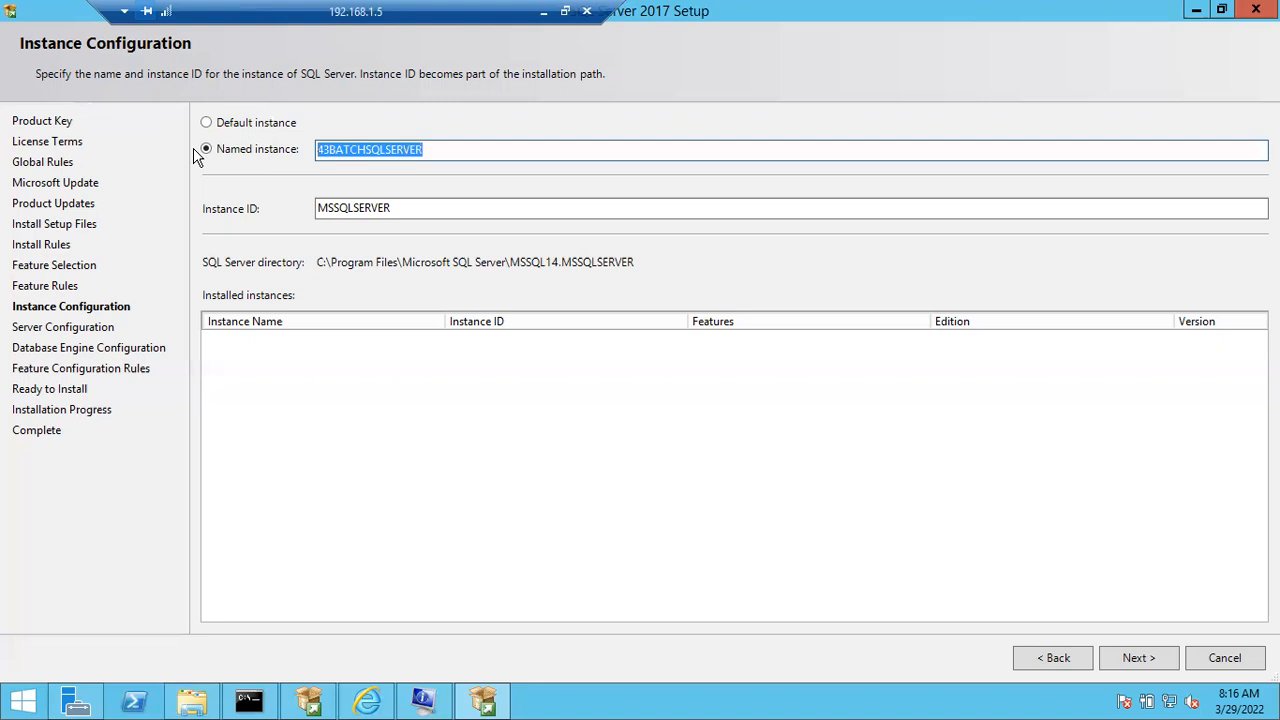
pyautogui.click(365, 150)
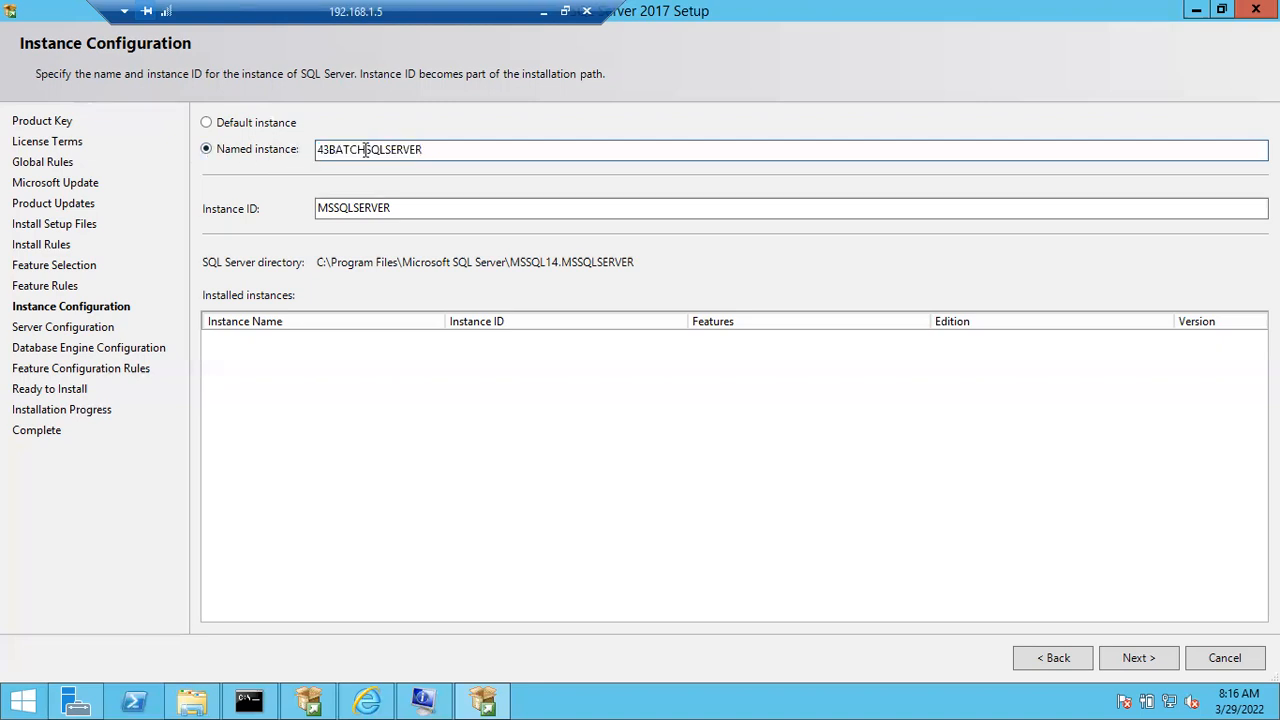
# - Remove the leading 43 from the instance name, leaving BATCHSQLSERVER
pyautogui.click(331, 150)
pyautogui.press('BackSpace')
pyautogui.press('BackSpace')
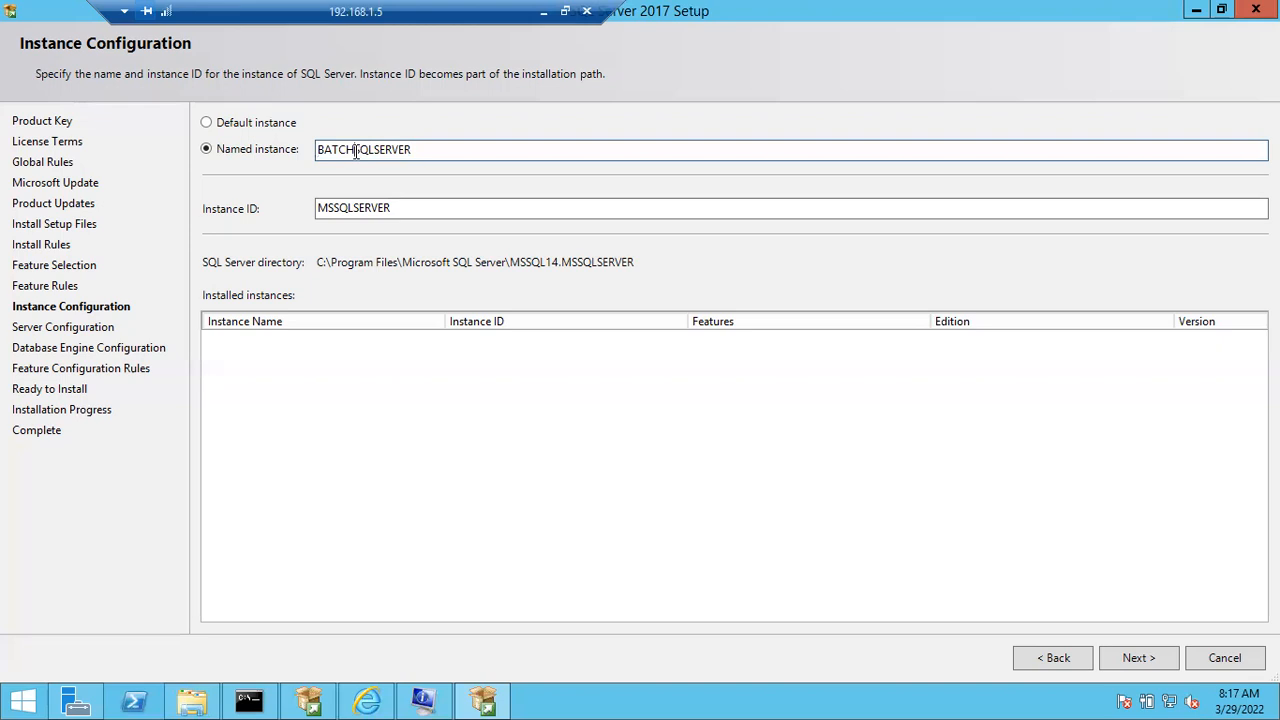
# - Separate the two words with a space so the named instance reads BATCH SQLSERVER, and highlight the name
pyautogui.click(355, 150)
pyautogui.write('S')
pyautogui.write('_')
pyautogui.moveTo(354, 149); pyautogui.dragTo(366, 150)
pyautogui.press('Delete')
pyautogui.moveTo(416, 150); pyautogui.dragTo(300, 152)
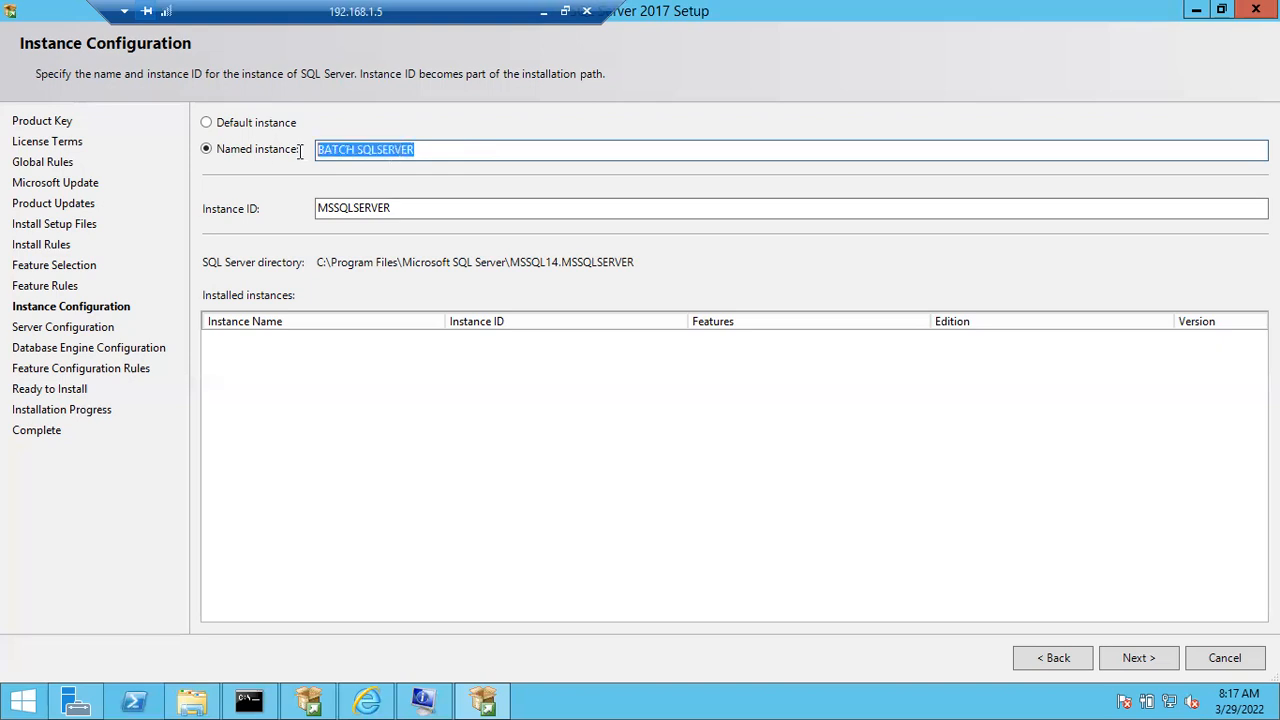
pyautogui.click(444, 152)
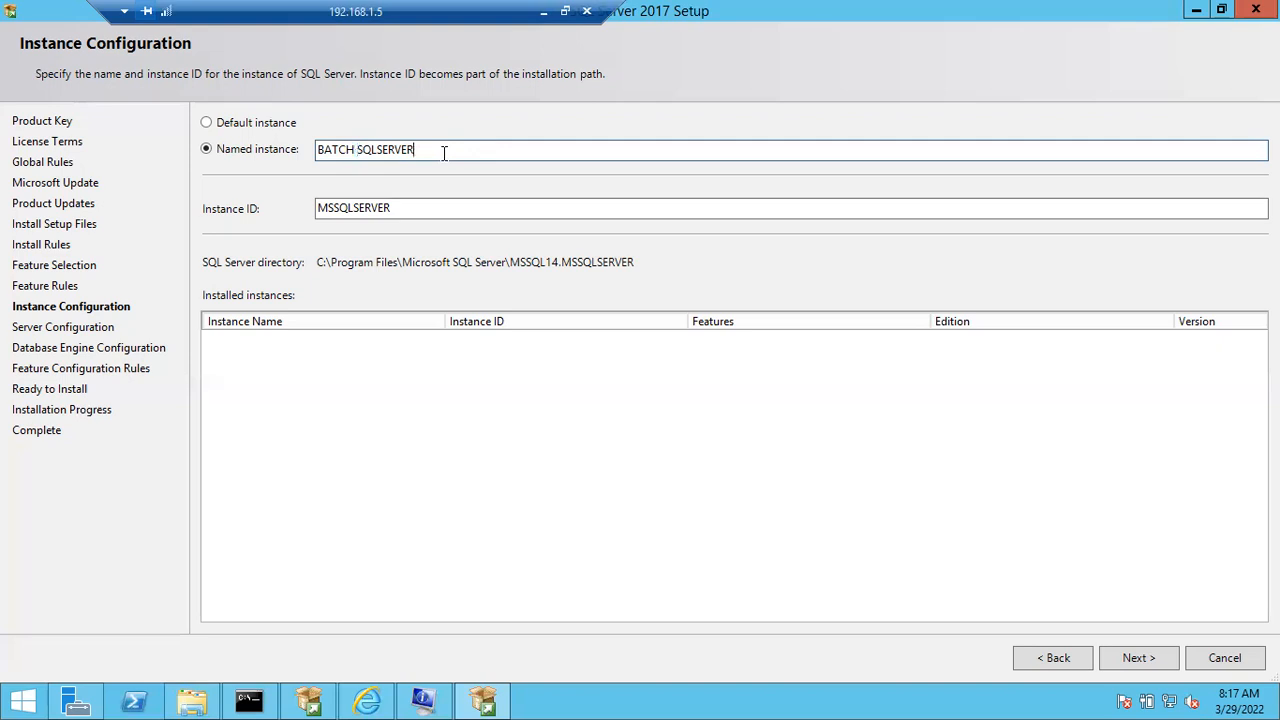